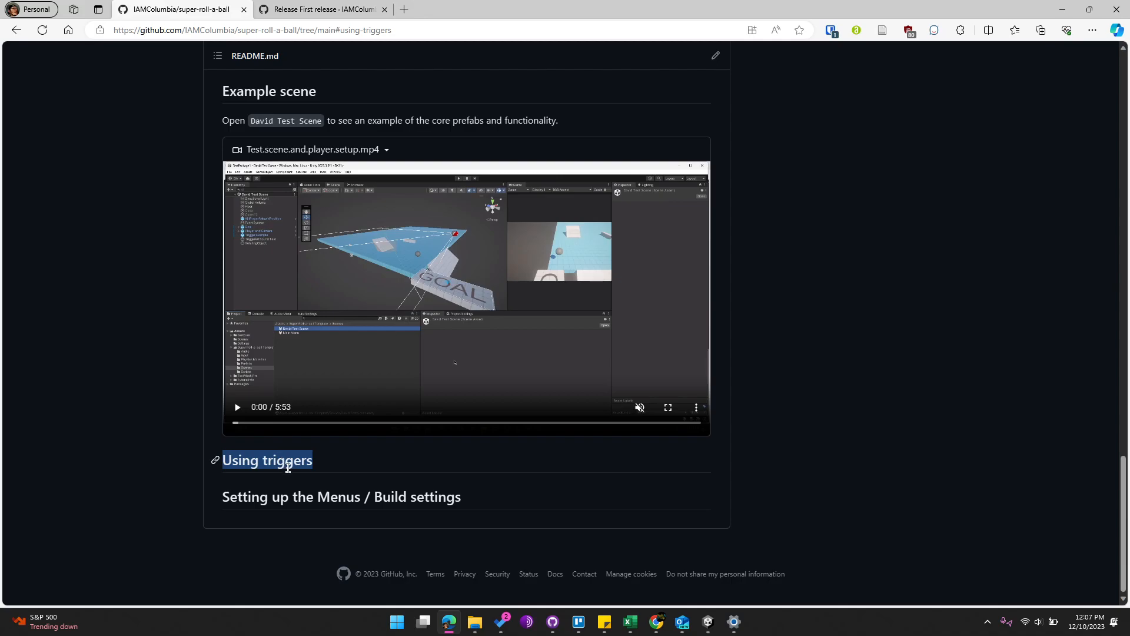
Step: Review the README's project requirements for the triggered particle effect and the triggered and ambient sound effects
scroll(288, 468, up, 20)
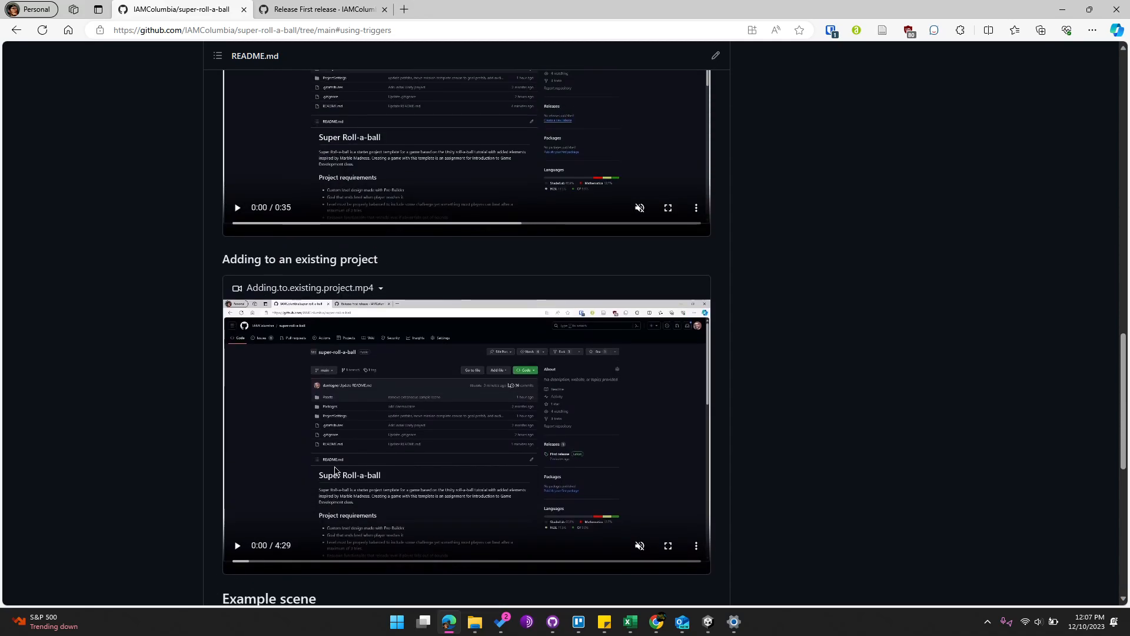
scroll(343, 461, up, 2)
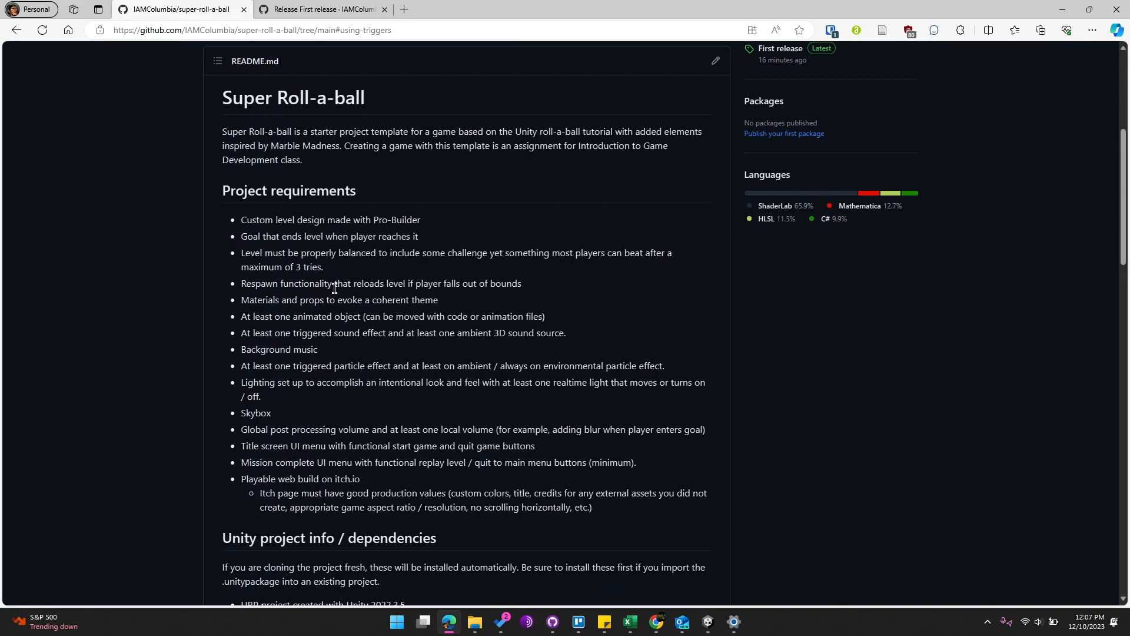
scroll(333, 289, down, 2)
drag(248, 281, 394, 276)
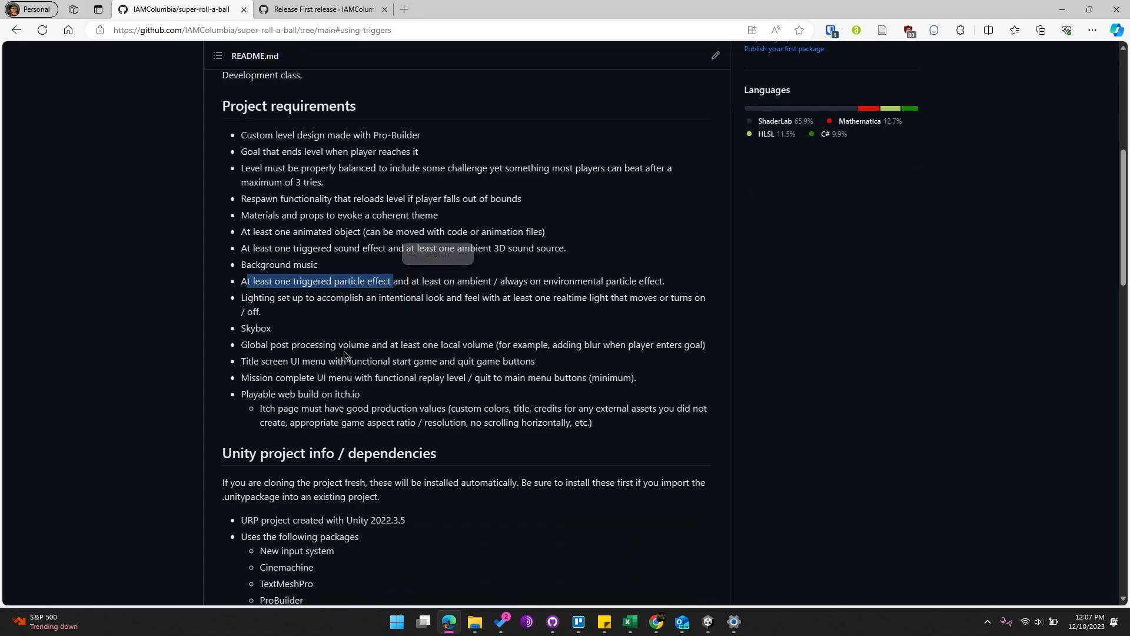
click(320, 244)
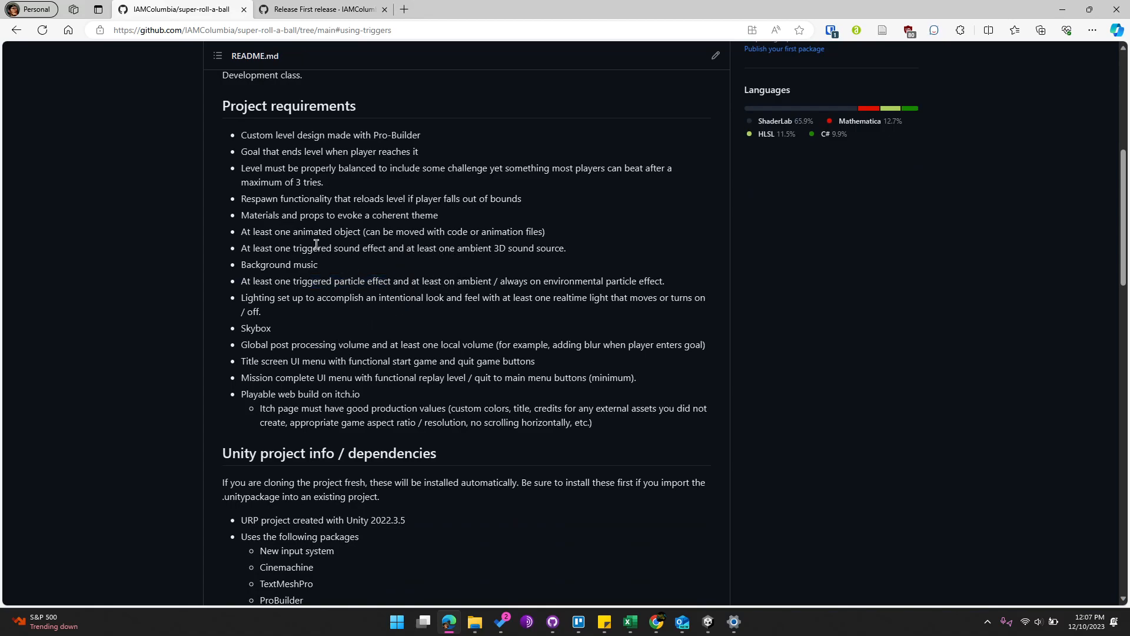
drag(253, 247, 569, 247)
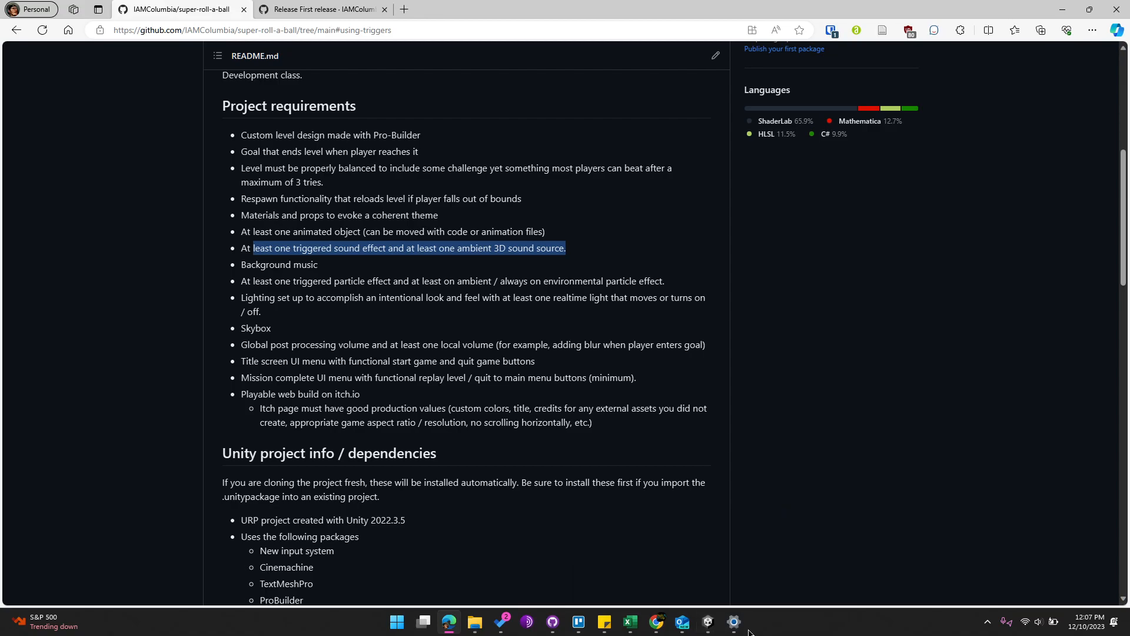
Step: Switch to the TestPackage1 project in Unity, select the Trigger Example volume and examine its Generic Trigger script settings
mouse_move(708, 622)
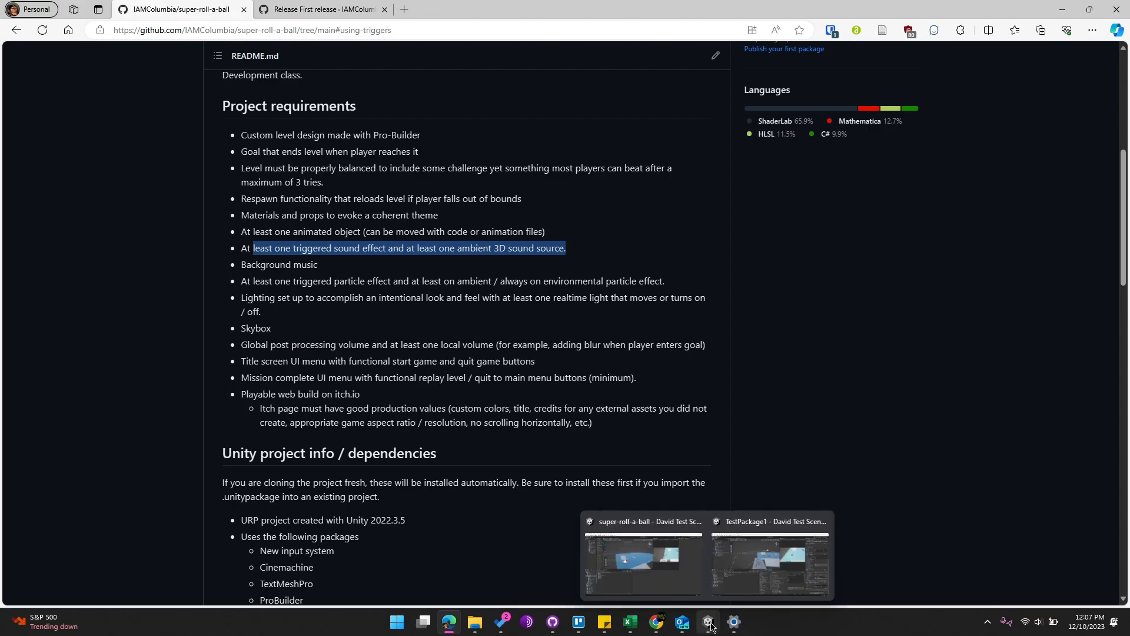
click(755, 556)
key(w)
right_drag(521, 186, 515, 294)
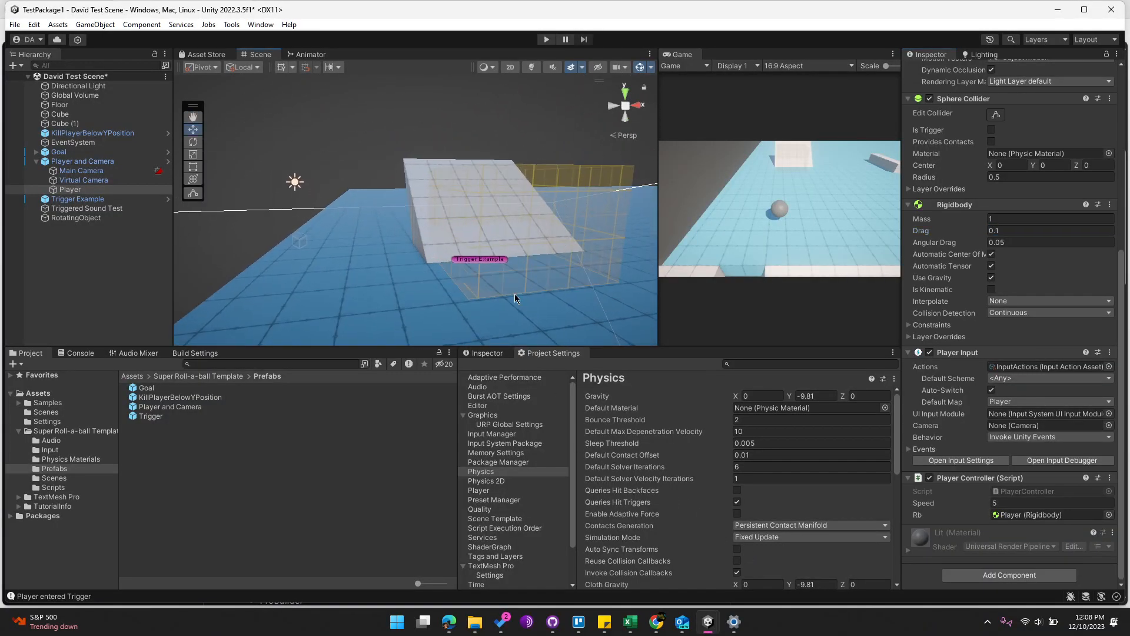
click(479, 256)
right_drag(479, 257, 447, 222)
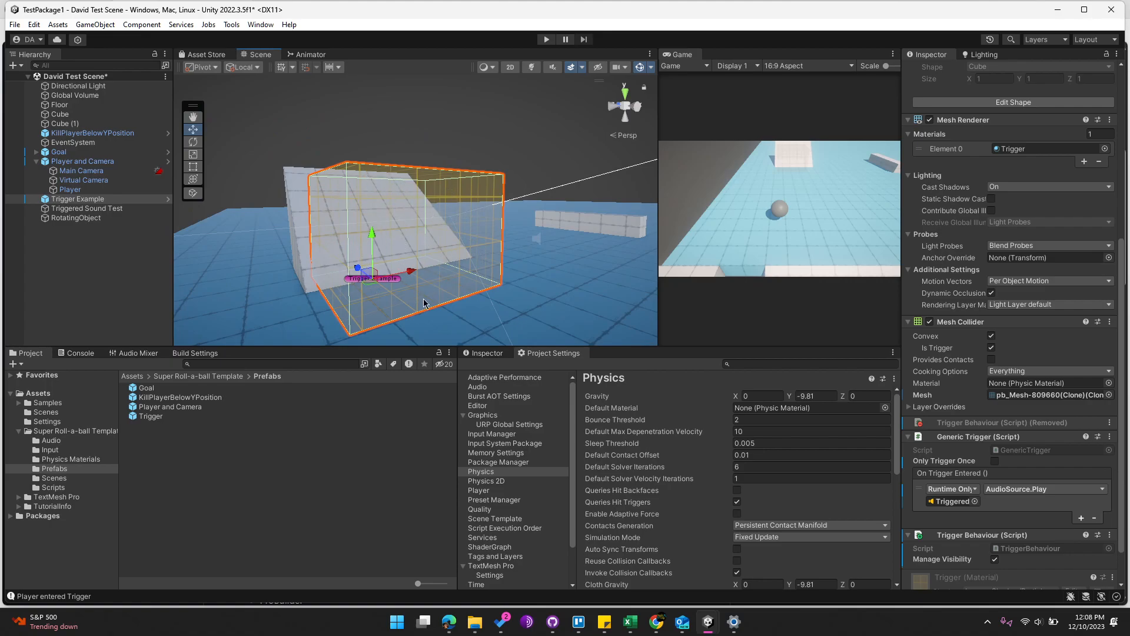
middle_drag(465, 280, 477, 286)
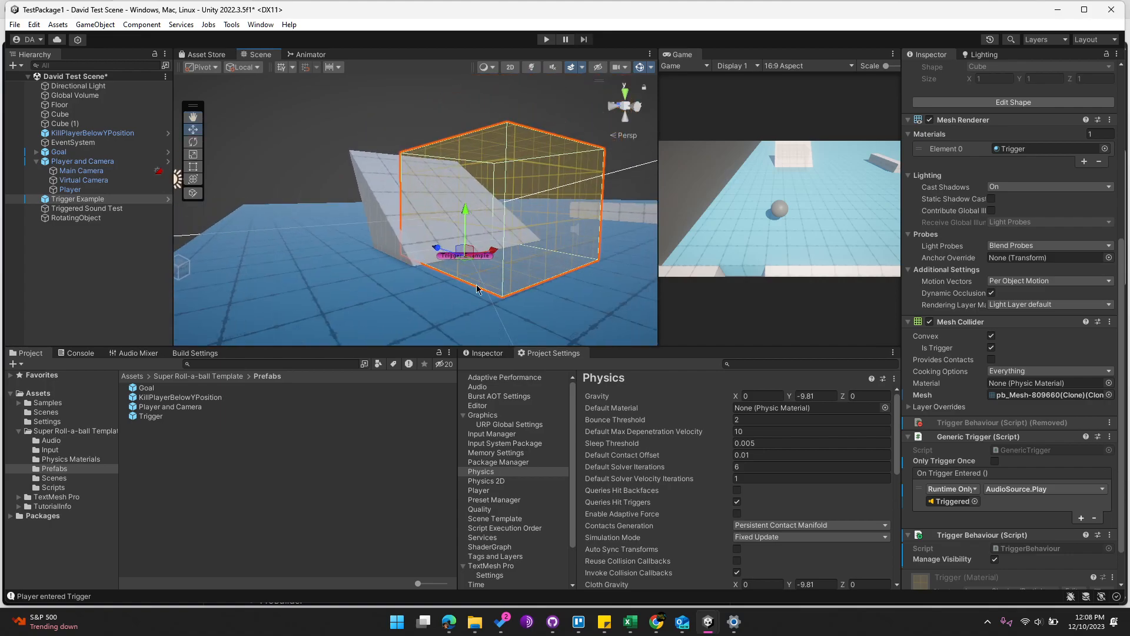
middle_drag(520, 248, 509, 249)
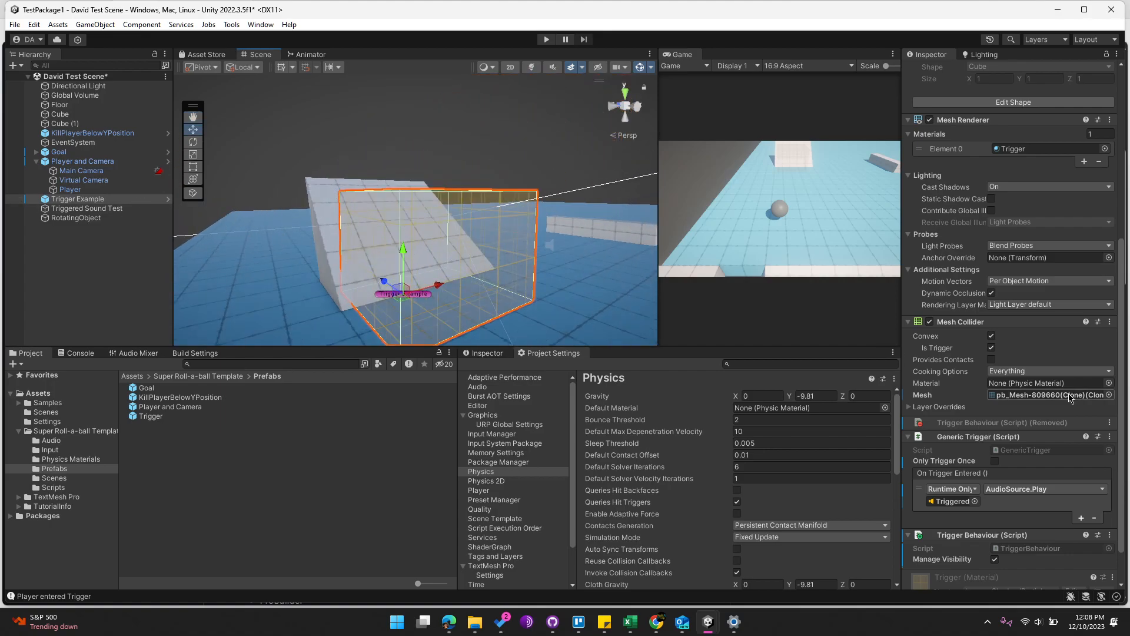
scroll(981, 389, down, 2)
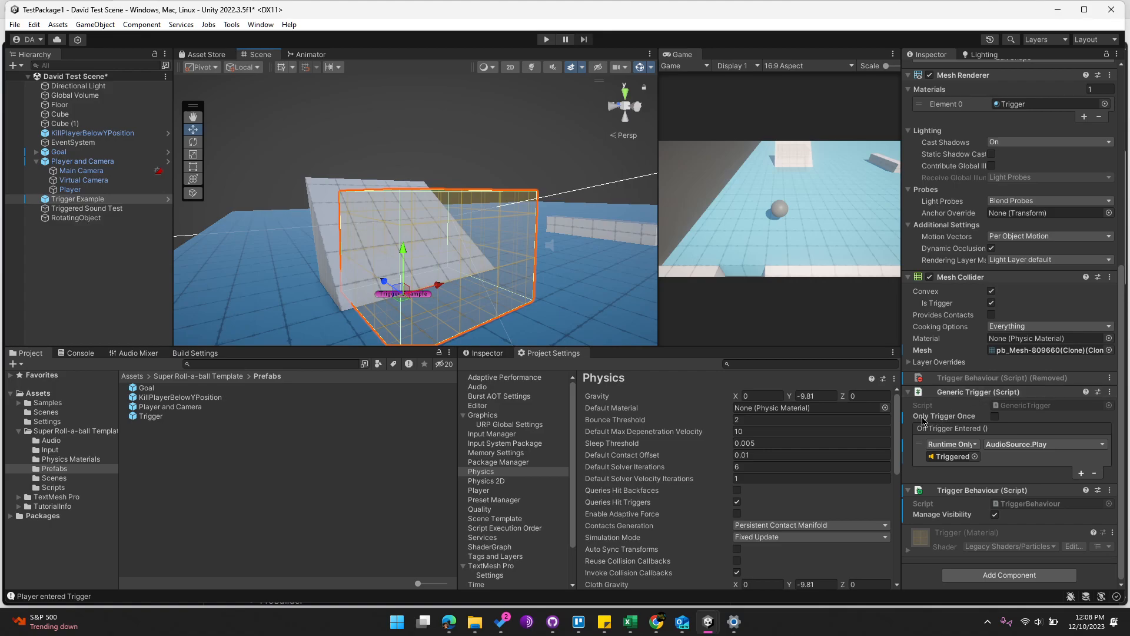
click(995, 417)
click(995, 416)
Step: Select the Triggered Sound Test object and examine its Audio Source component
click(94, 210)
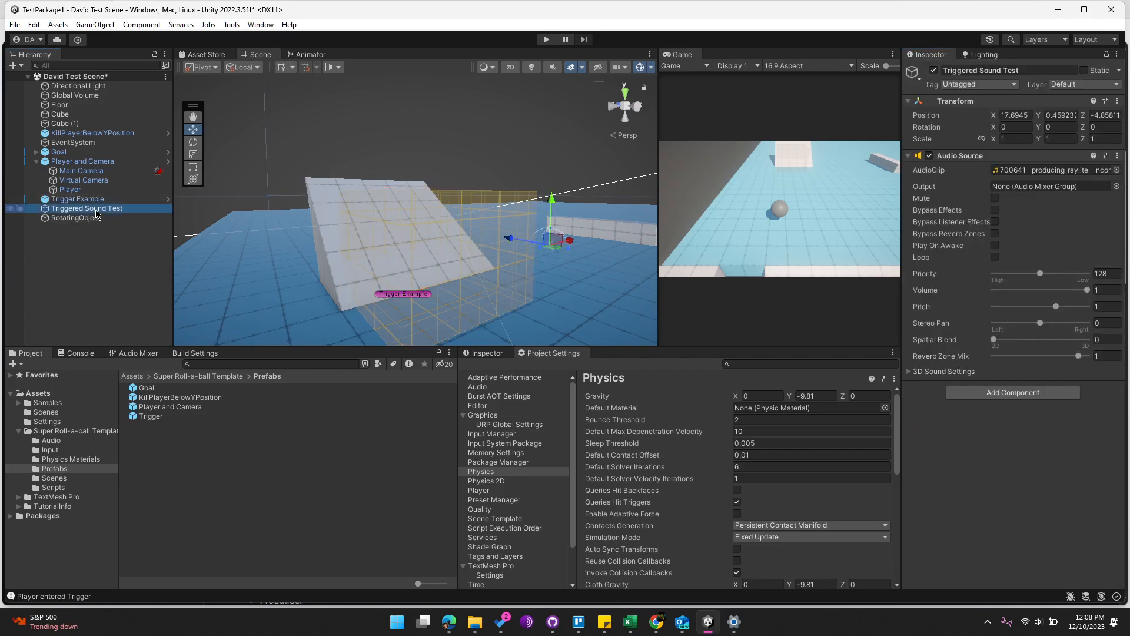
right_click(78, 255)
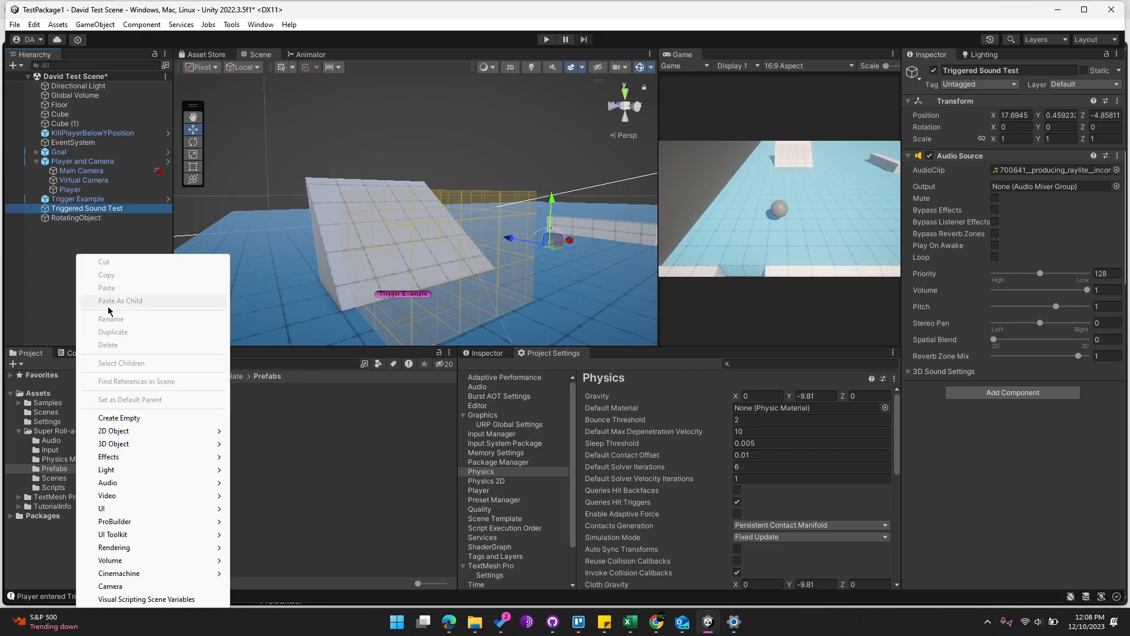
click(75, 210)
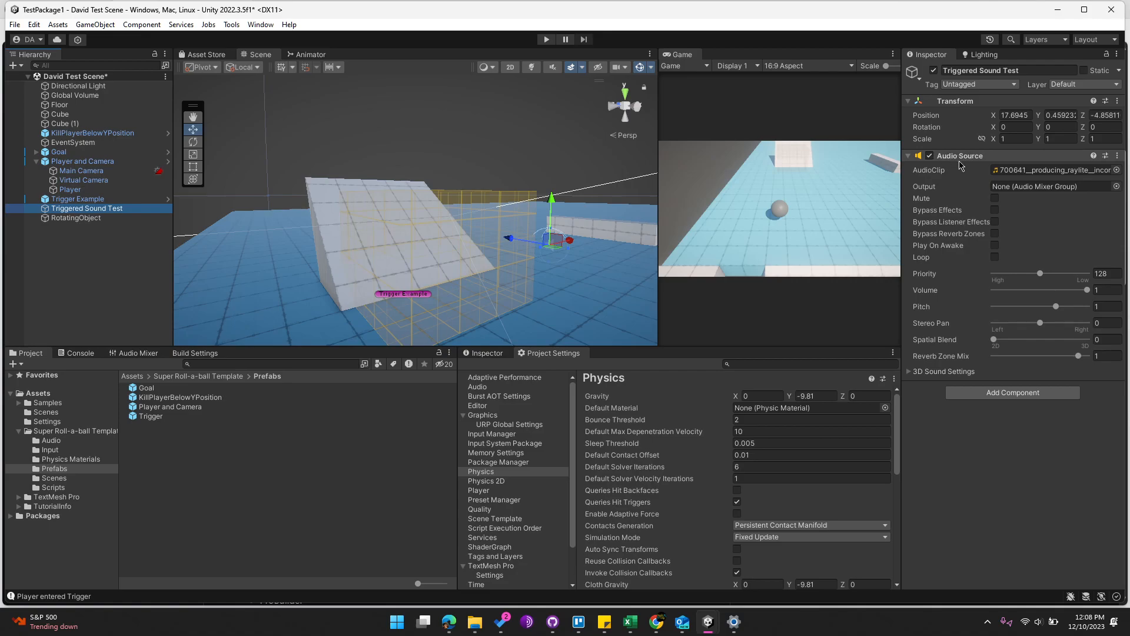
click(1017, 393)
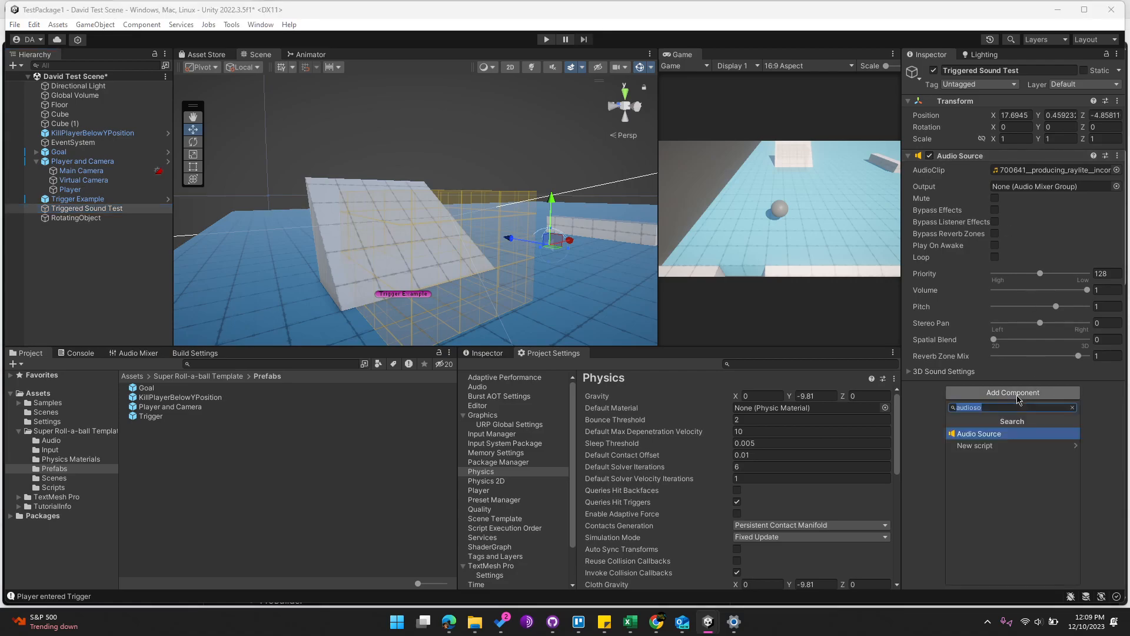
text(a)
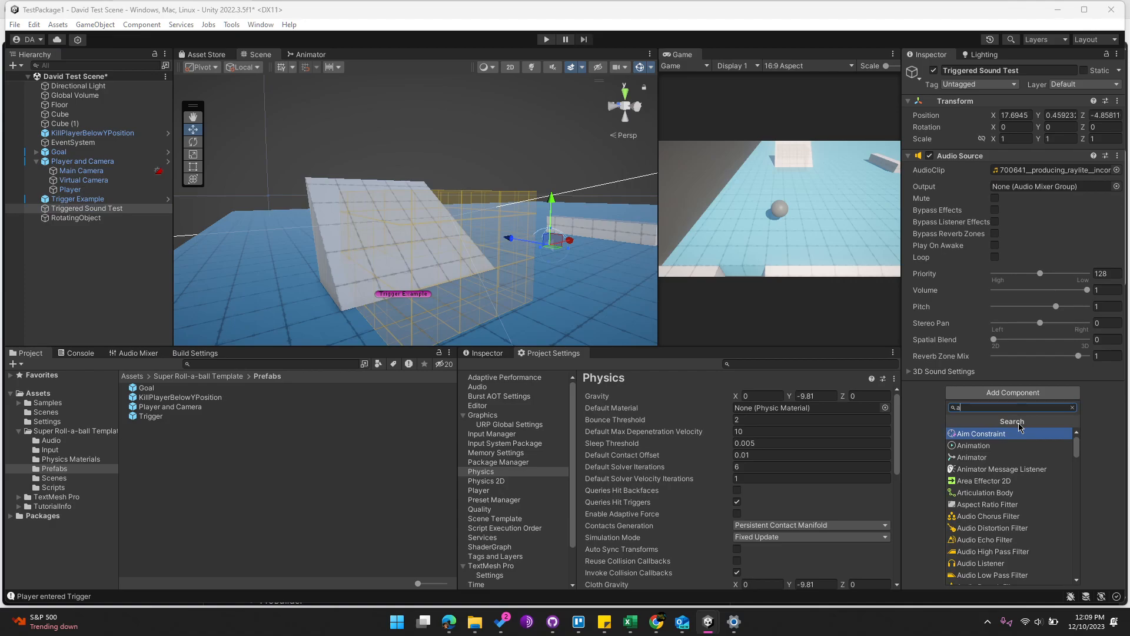
text(udior)
key(BackSpace)
text(so)
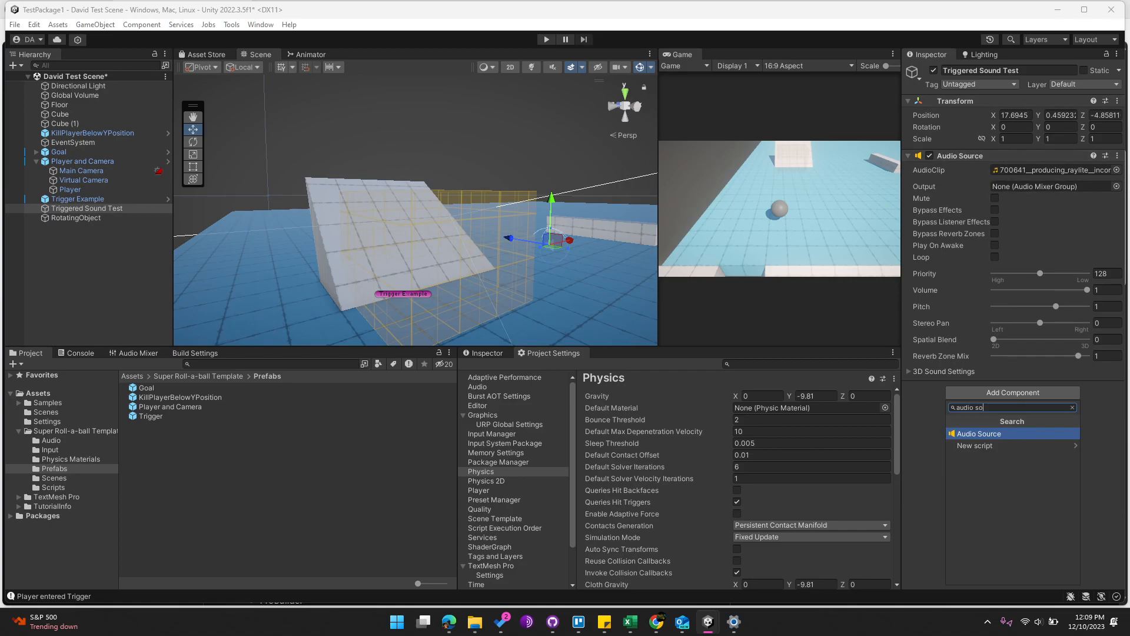
click(1118, 432)
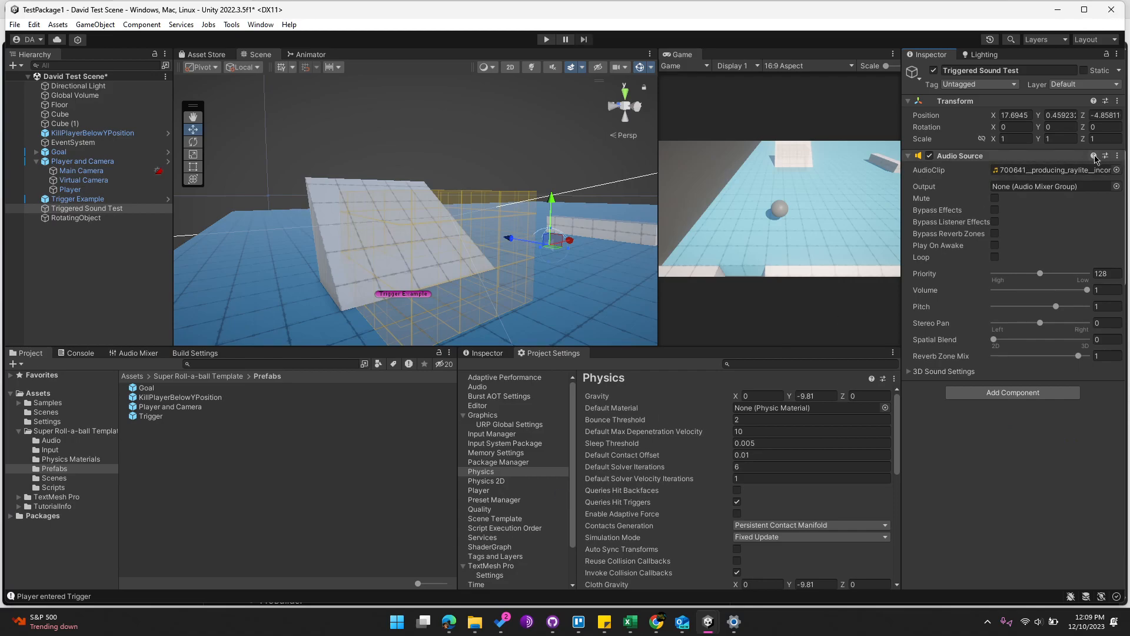
Step: Locate Triggered Sound Test's audio clip in the project and examine Trigger Example's On Trigger Entered event list
click(1015, 170)
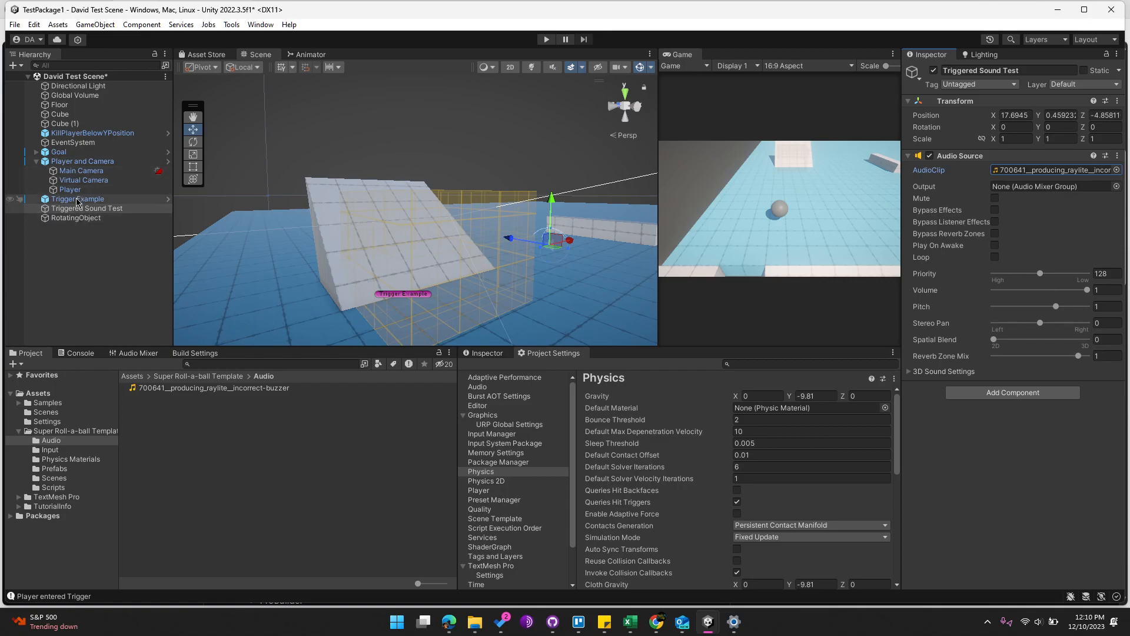
click(408, 294)
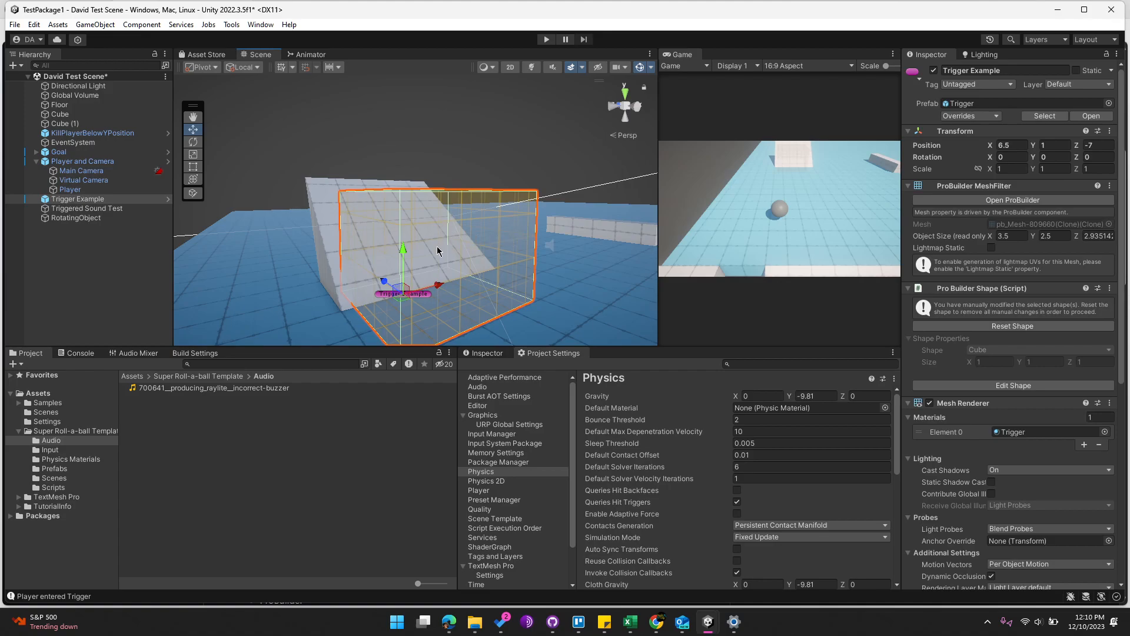
scroll(1010, 347, down, 5)
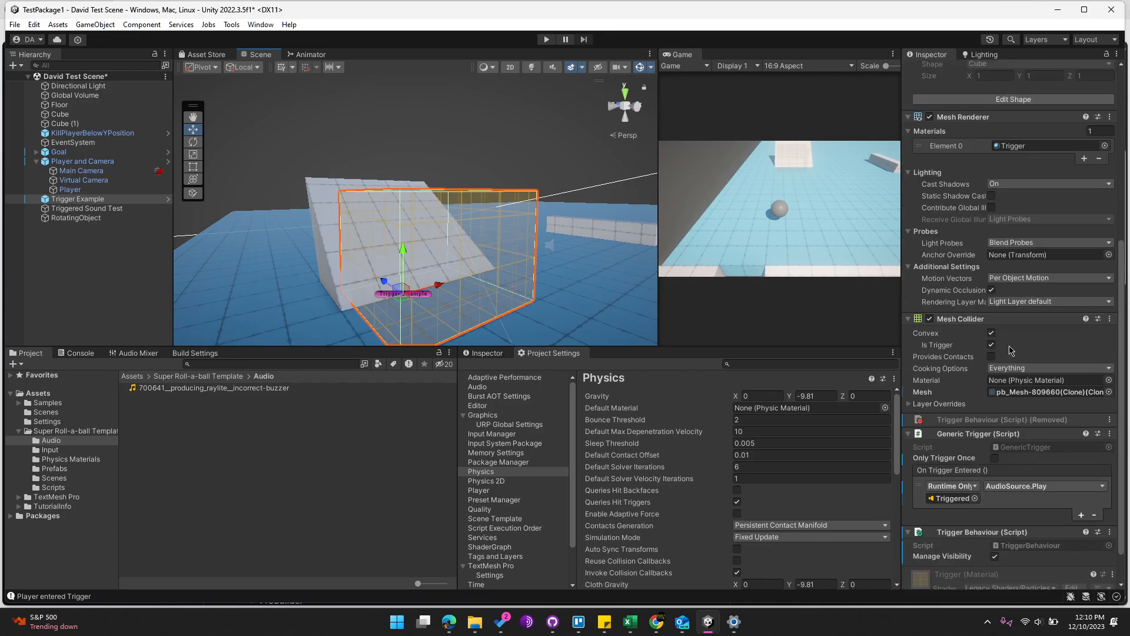
scroll(1010, 350, down, 2)
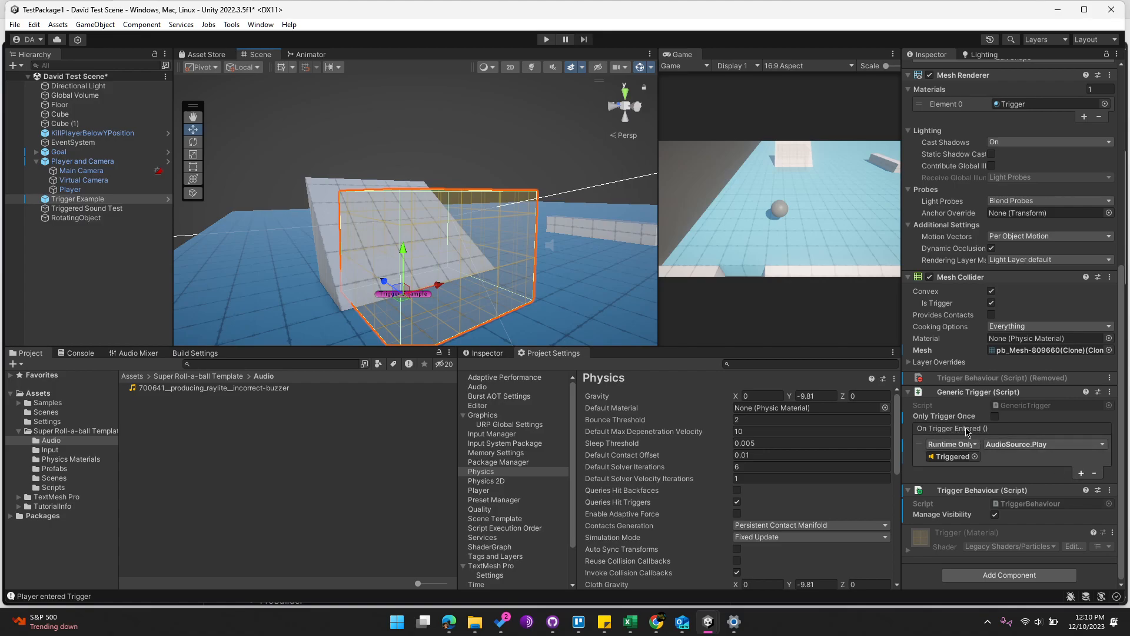
Step: Add a second On Trigger Entered event to Trigger Example and assign Triggered Sound Test as its target object
click(1081, 473)
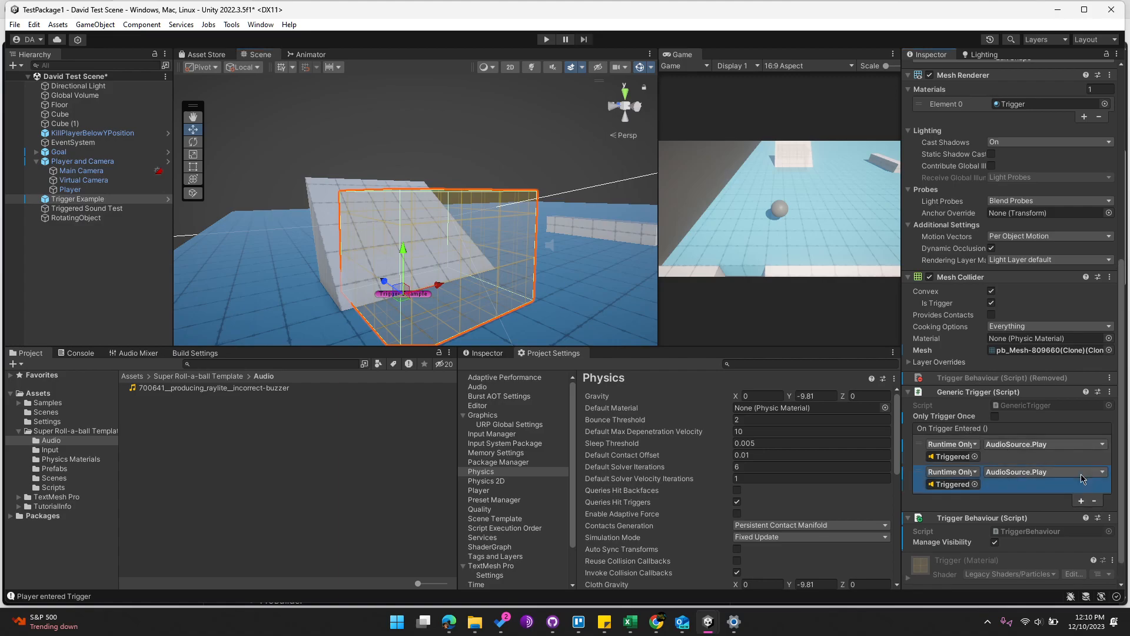
click(957, 485)
key(Delete)
drag(86, 209, 949, 489)
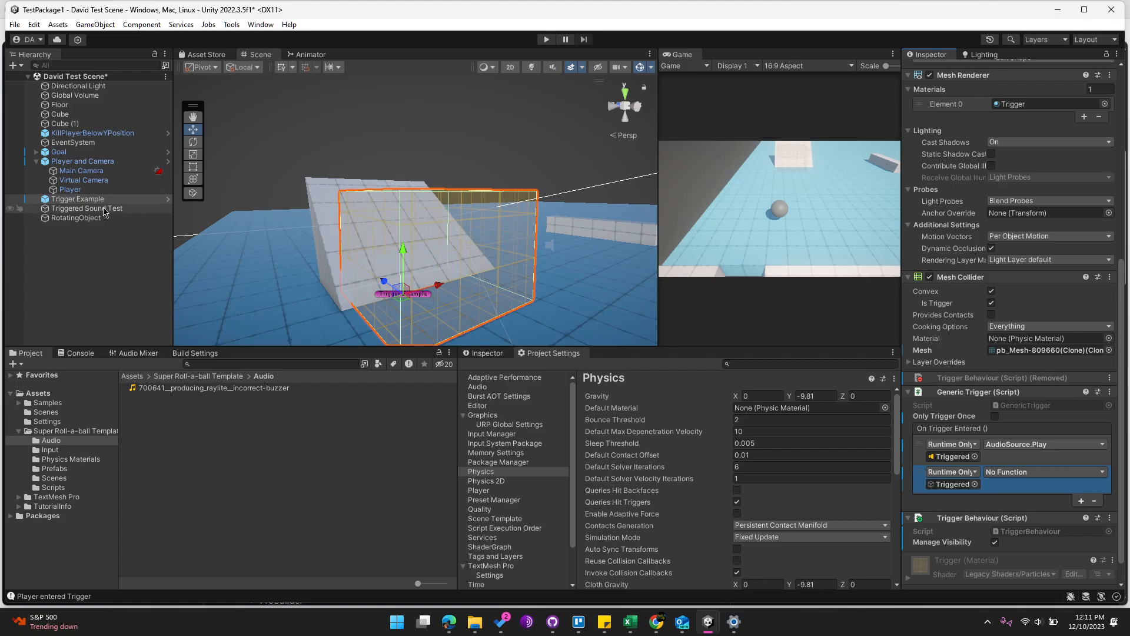
Step: Set the second event's function to AudioSource Play () and remove that event entry from the list
click(1026, 472)
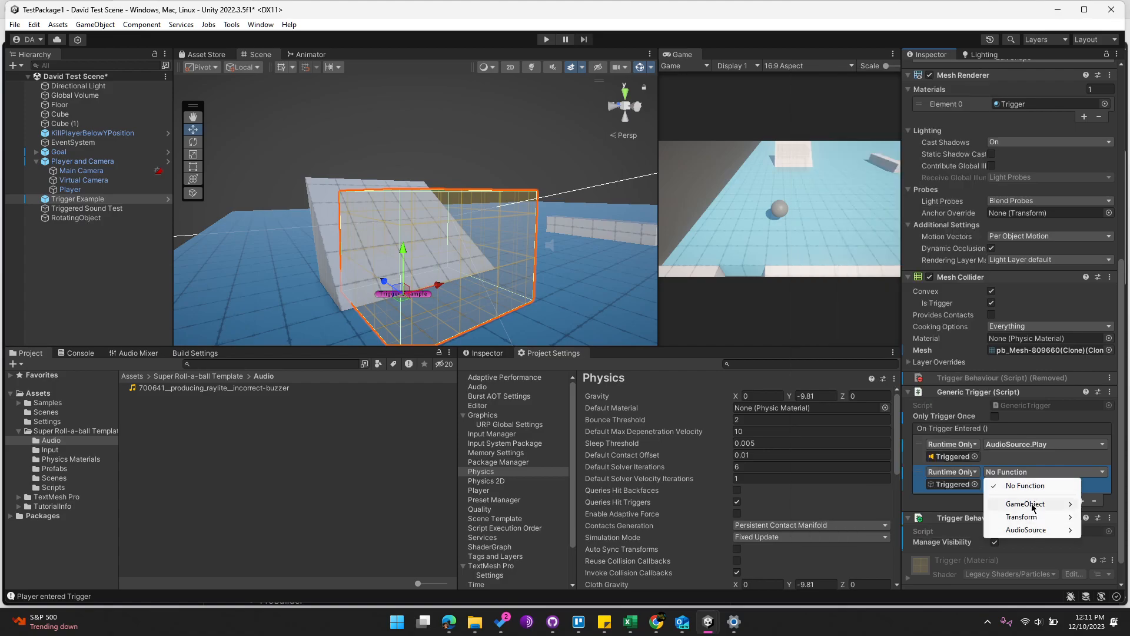
mouse_move(1029, 505)
mouse_move(1039, 533)
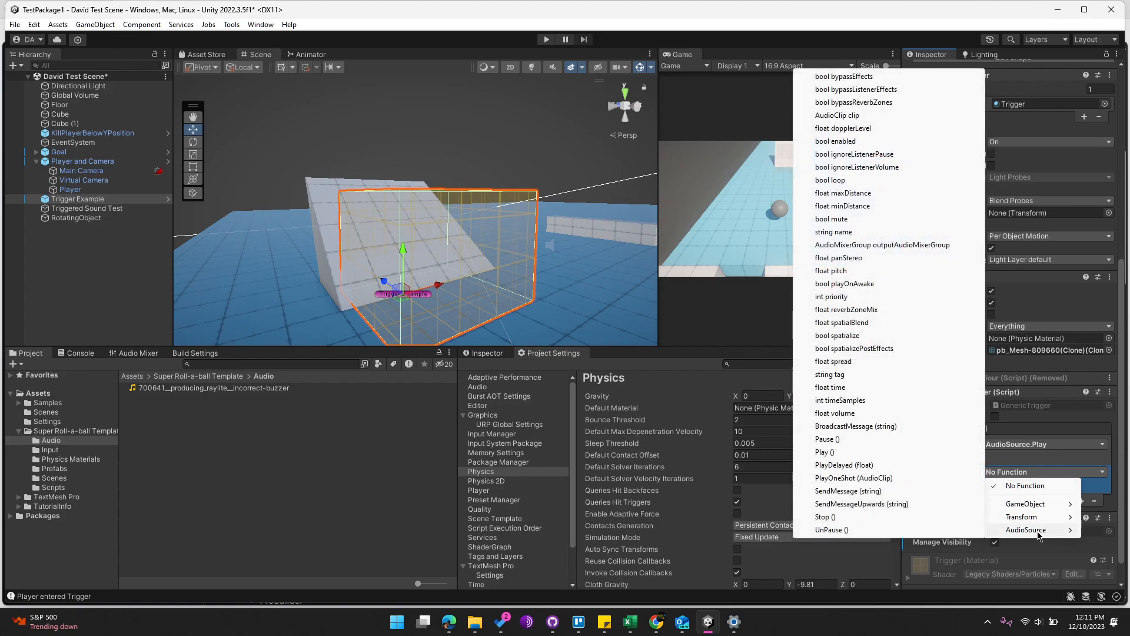
click(832, 453)
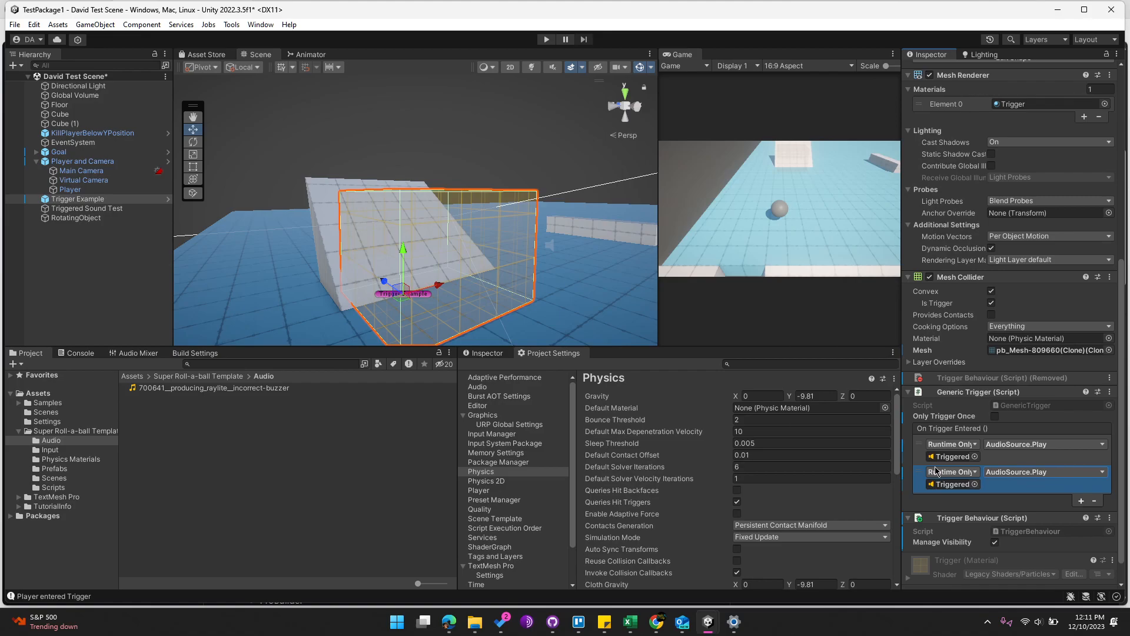
click(1094, 500)
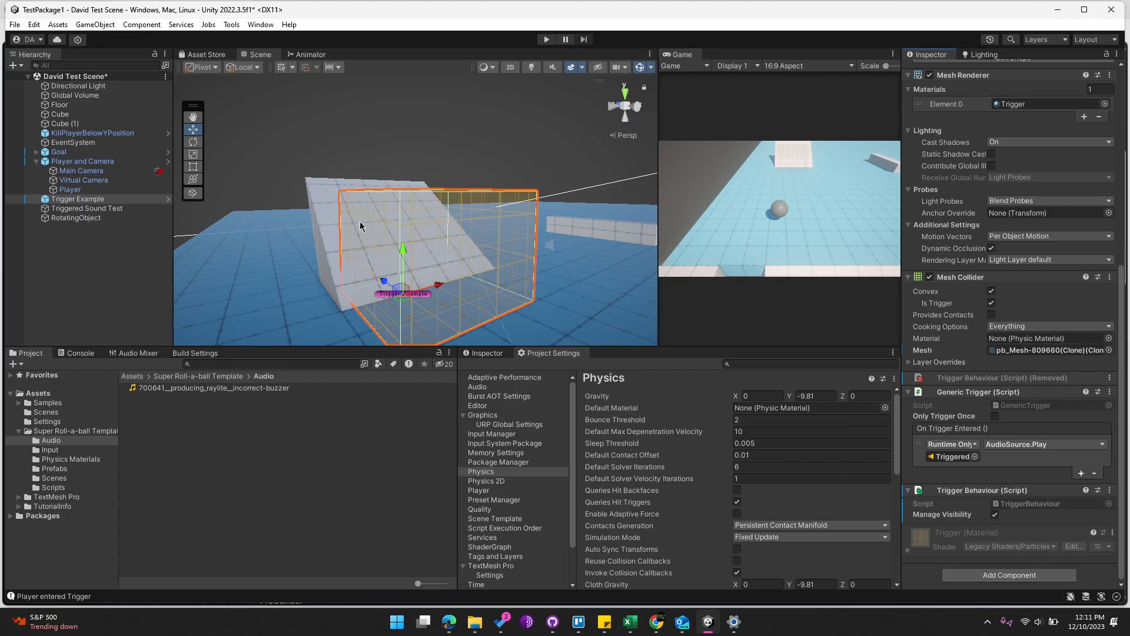
Step: Create an empty game object in David Test Scene and add an Animator component to it
right_click(81, 235)
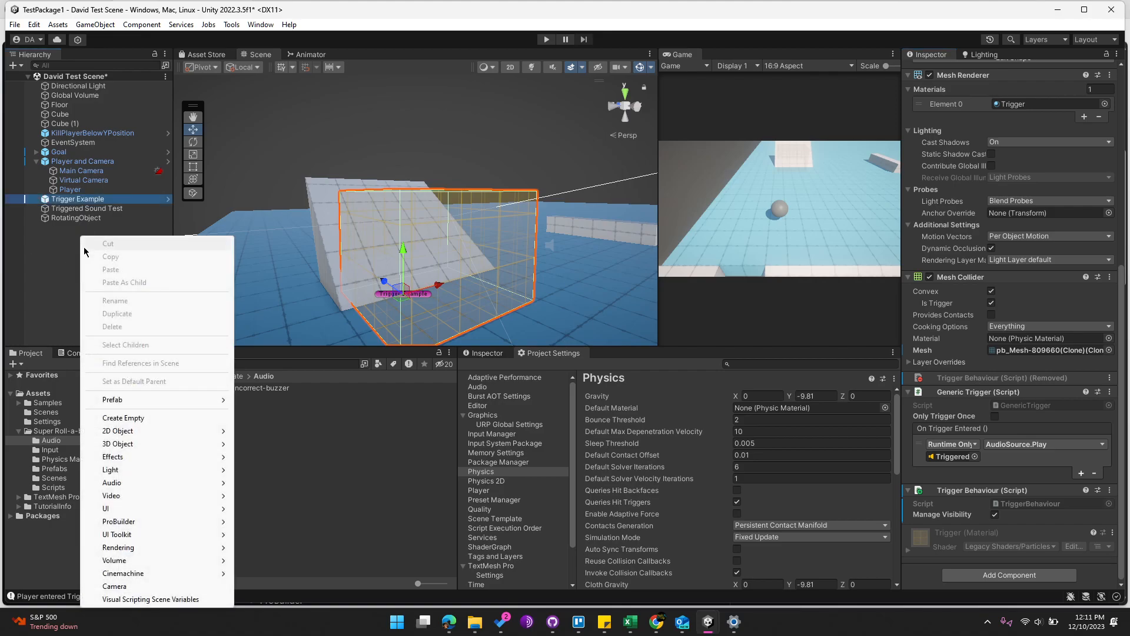
click(133, 418)
click(79, 290)
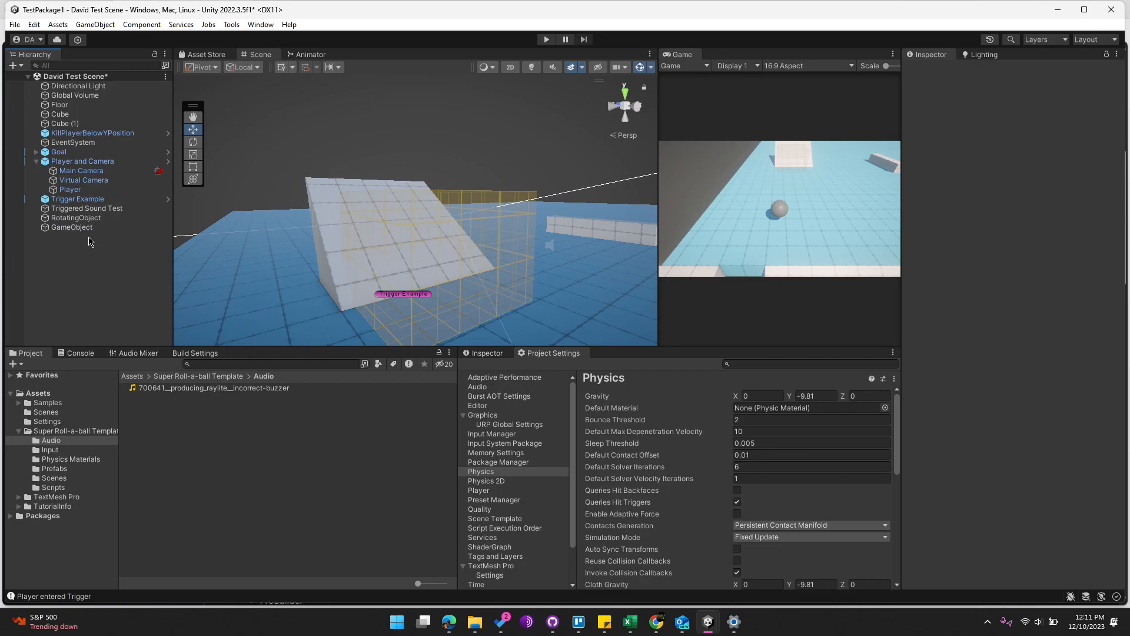
click(72, 227)
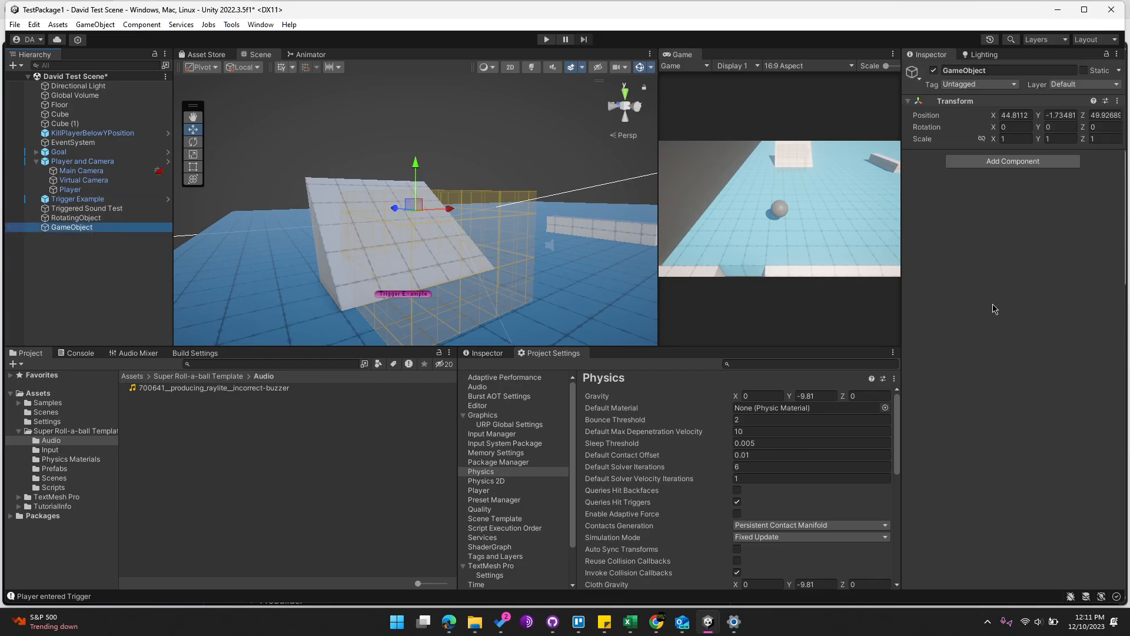
click(1030, 160)
text(anima)
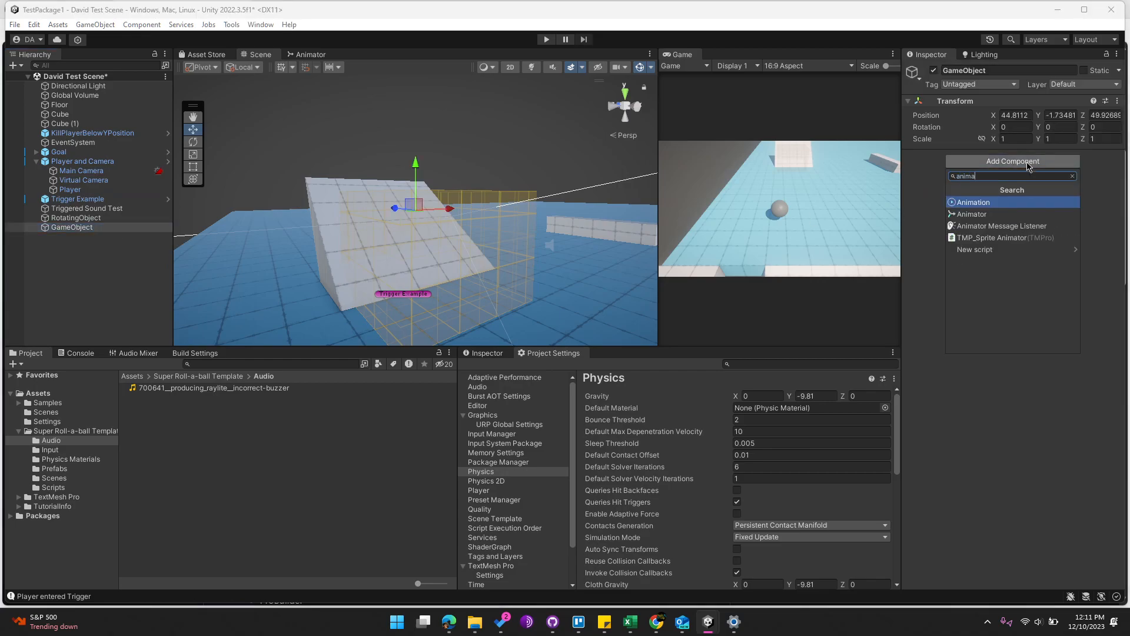
key(Down)
key(Return)
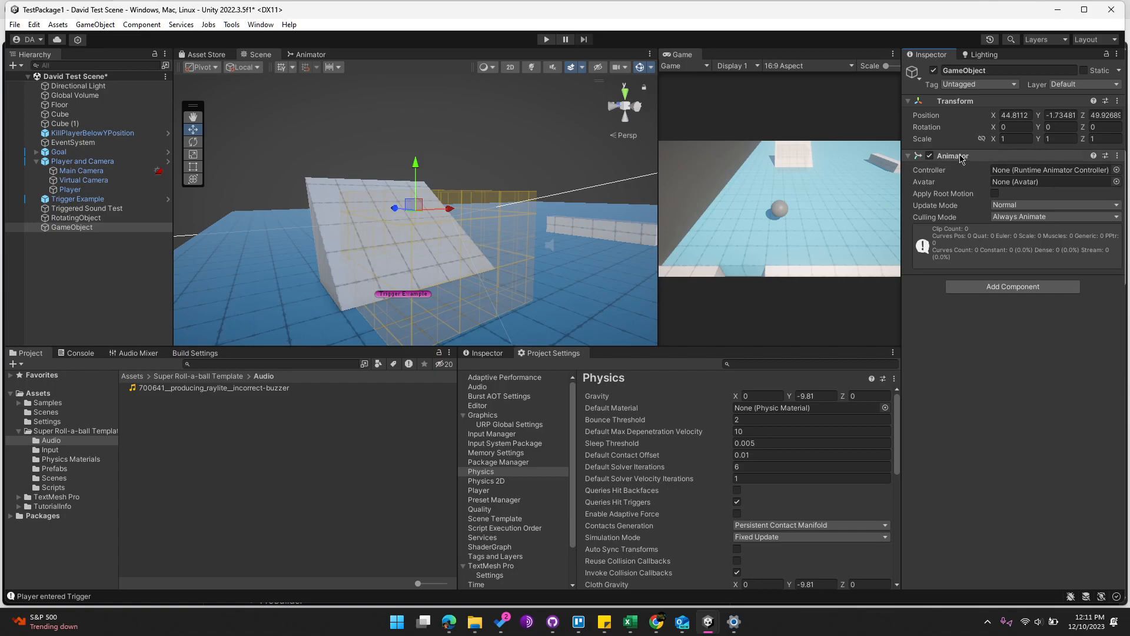
Step: Rename the new empty game object AnimationTest
click(87, 230)
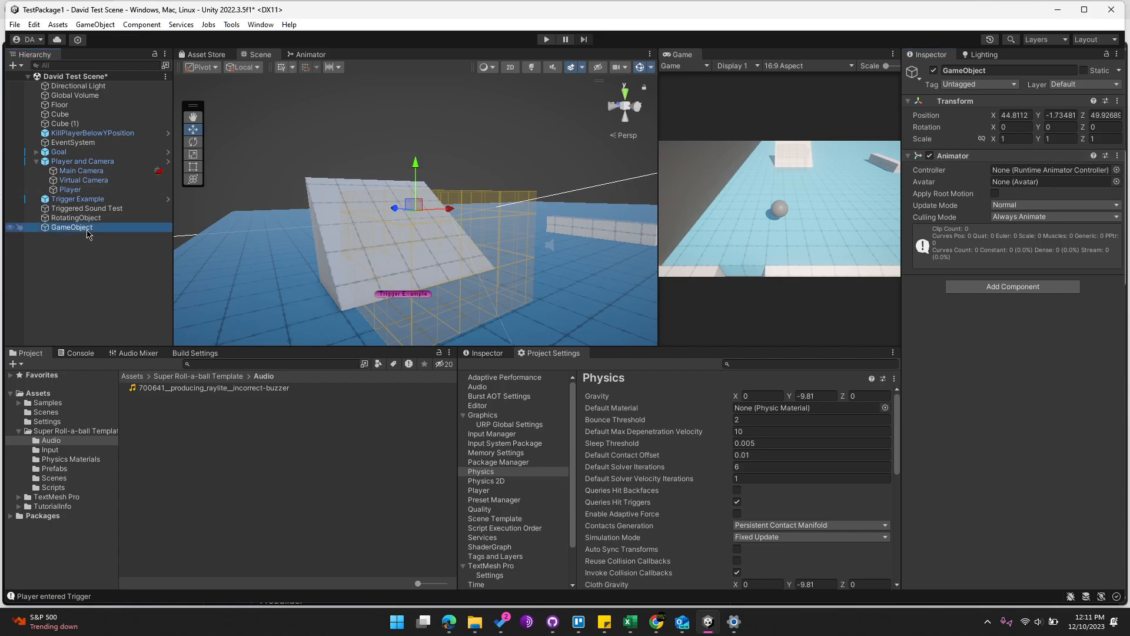
click(87, 229)
text(AnimationTest)
key(Return)
Step: Add a second On Trigger Entered event to Trigger Example and assign AnimationTest as its target object
click(82, 199)
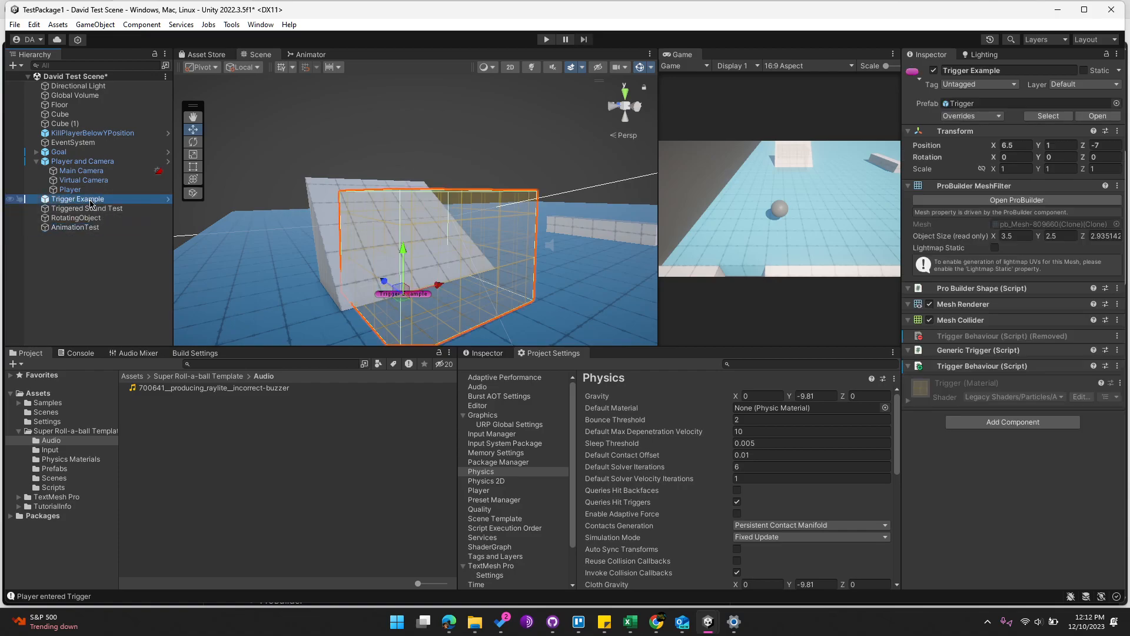
scroll(1018, 478, down, 3)
scroll(1015, 478, down, 3)
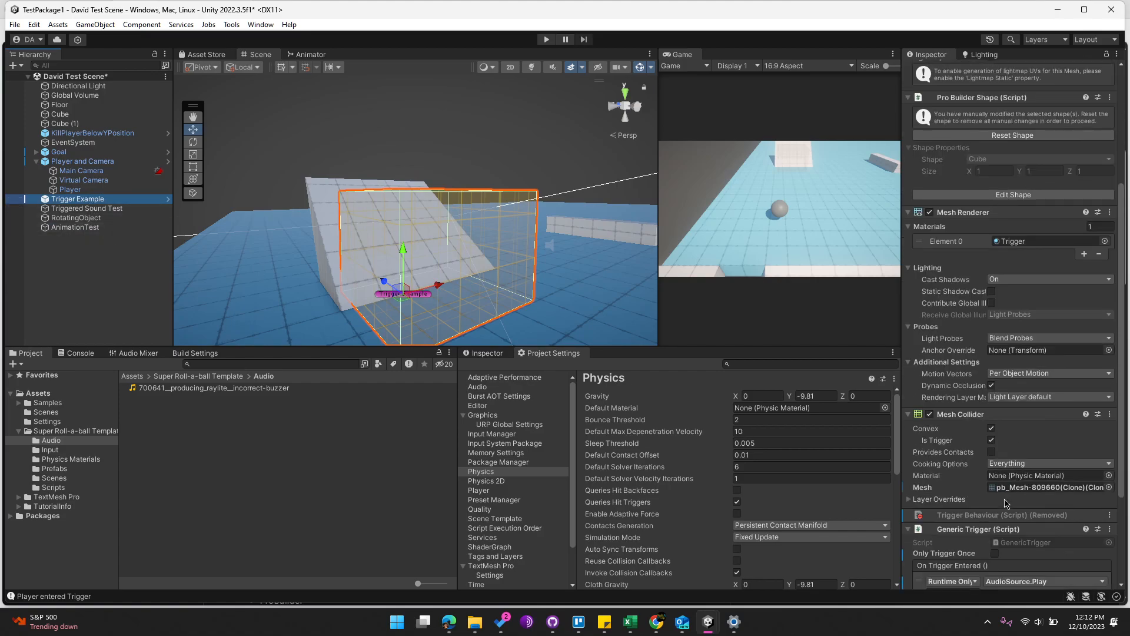
click(1080, 546)
scroll(1024, 518, down, 3)
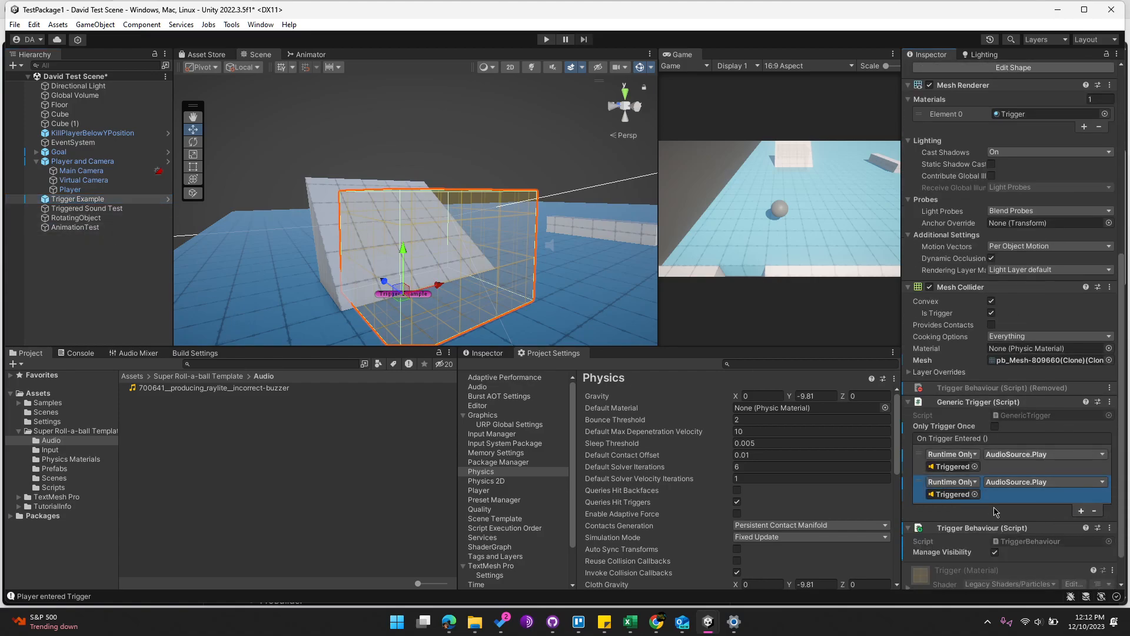
drag(75, 227, 944, 498)
Step: Set the second On Trigger Entered event's function to Animator Play (string)
click(1028, 481)
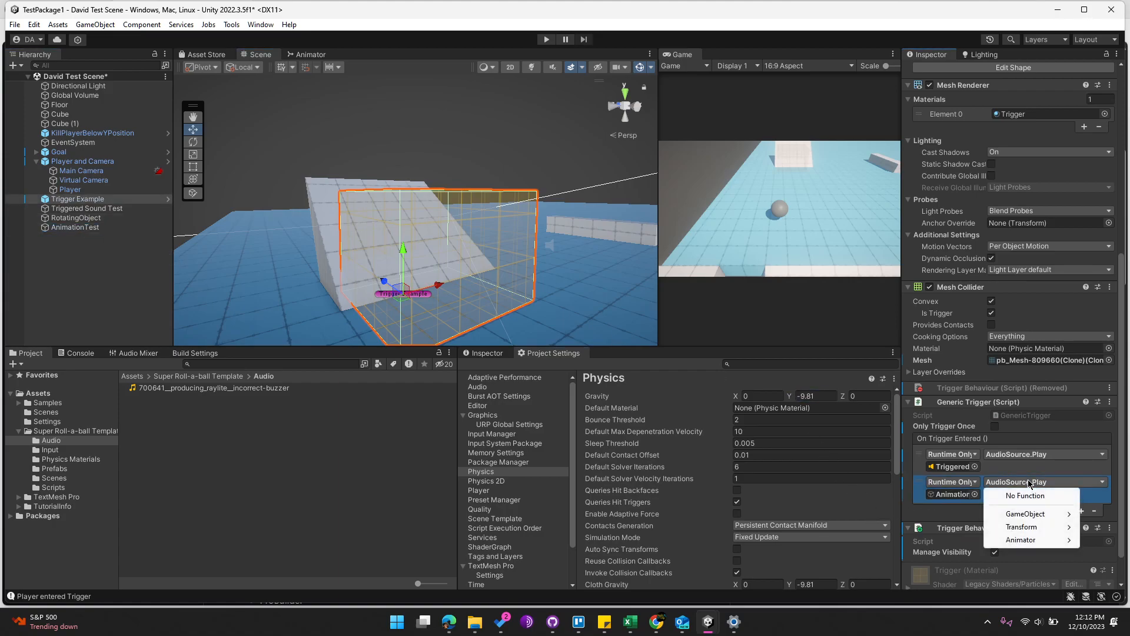
mouse_move(1022, 540)
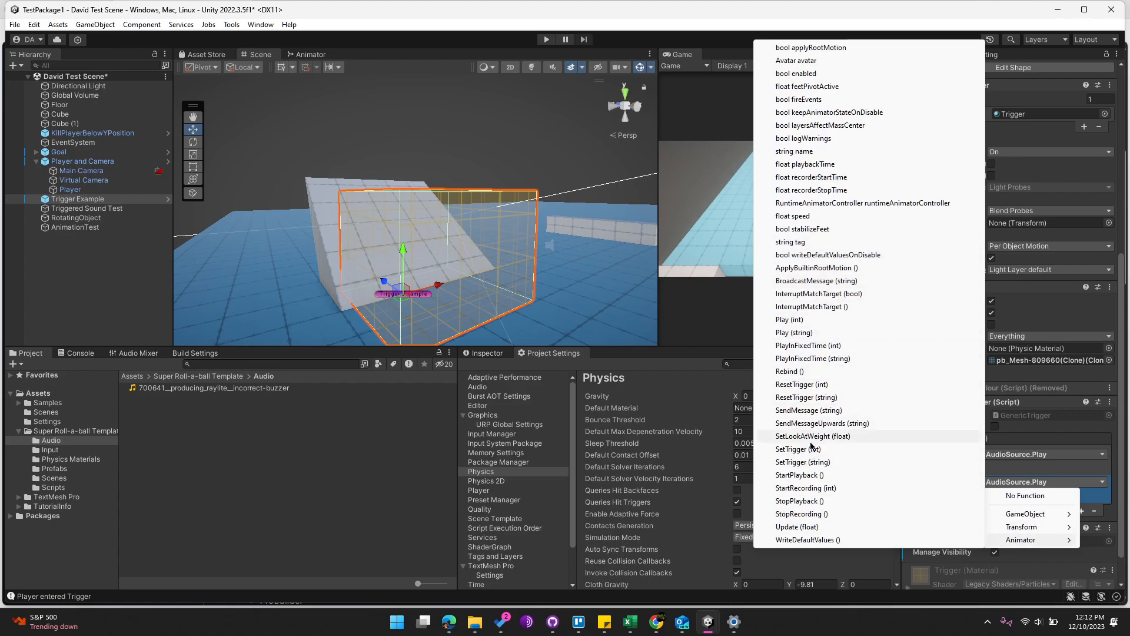
click(806, 319)
click(1021, 480)
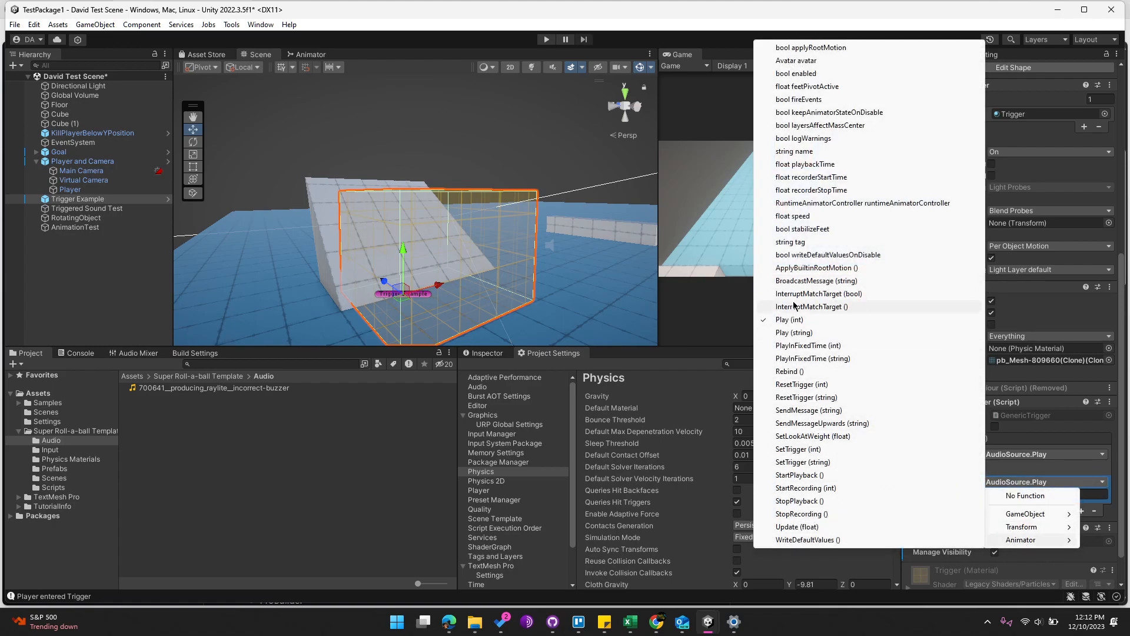
click(793, 333)
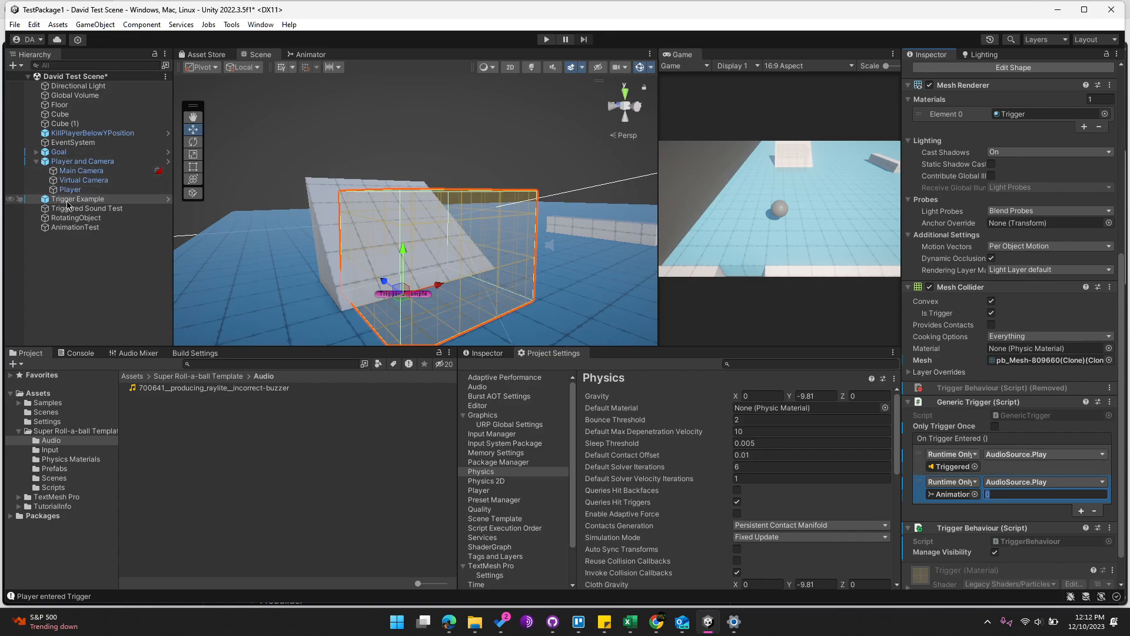
Step: Rename the AnimationTest object as Particle Test
click(79, 230)
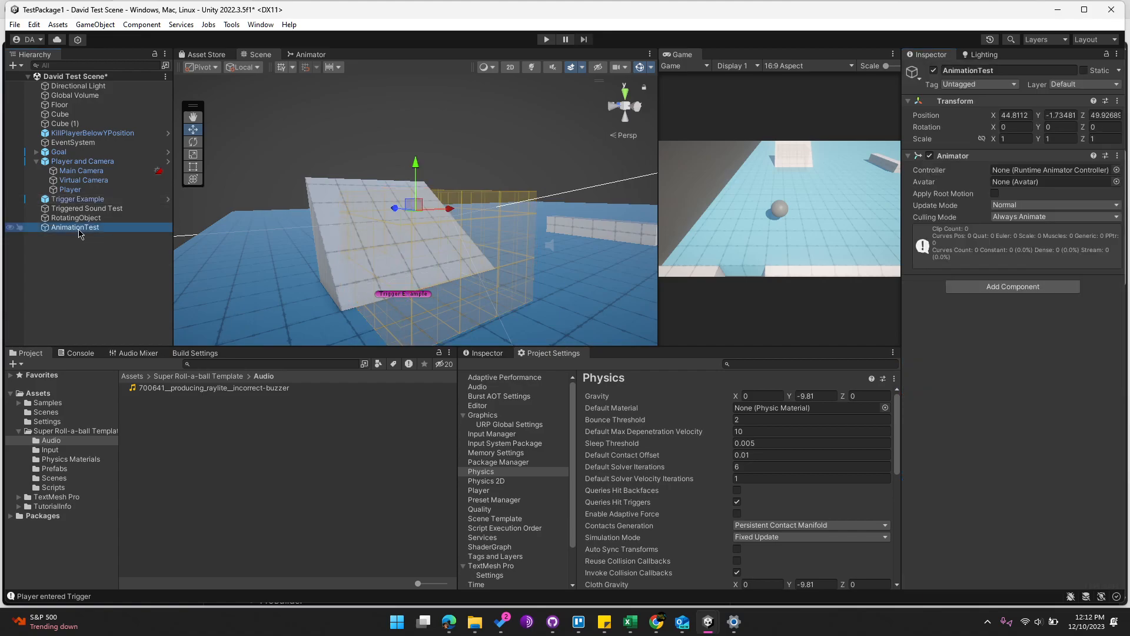
click(79, 230)
text(Part)
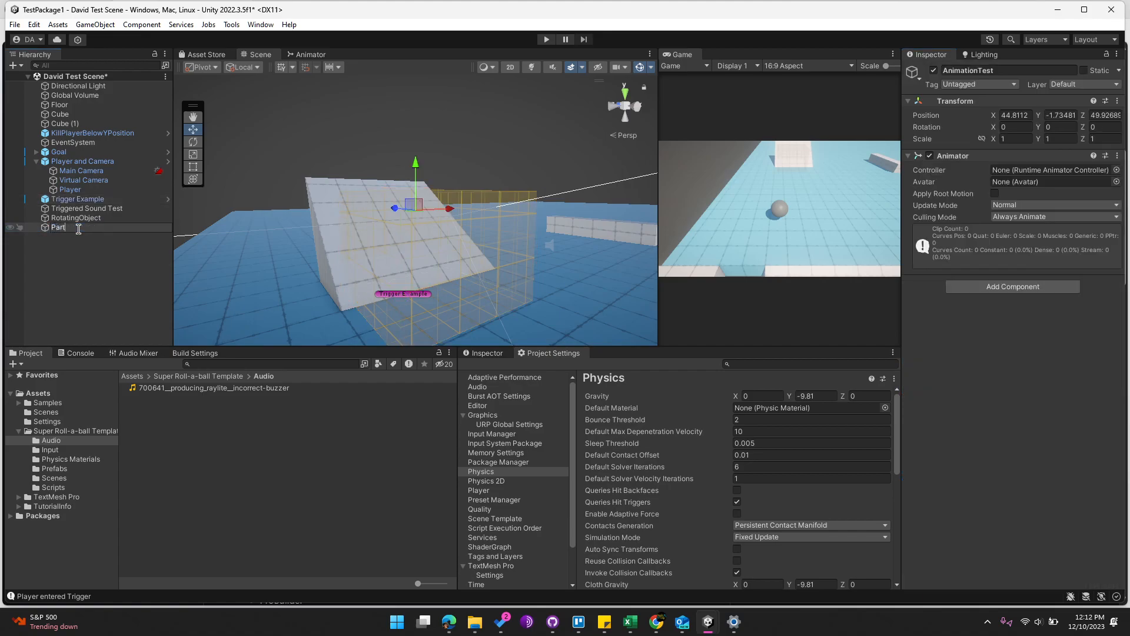
text(icle Test)
key(Return)
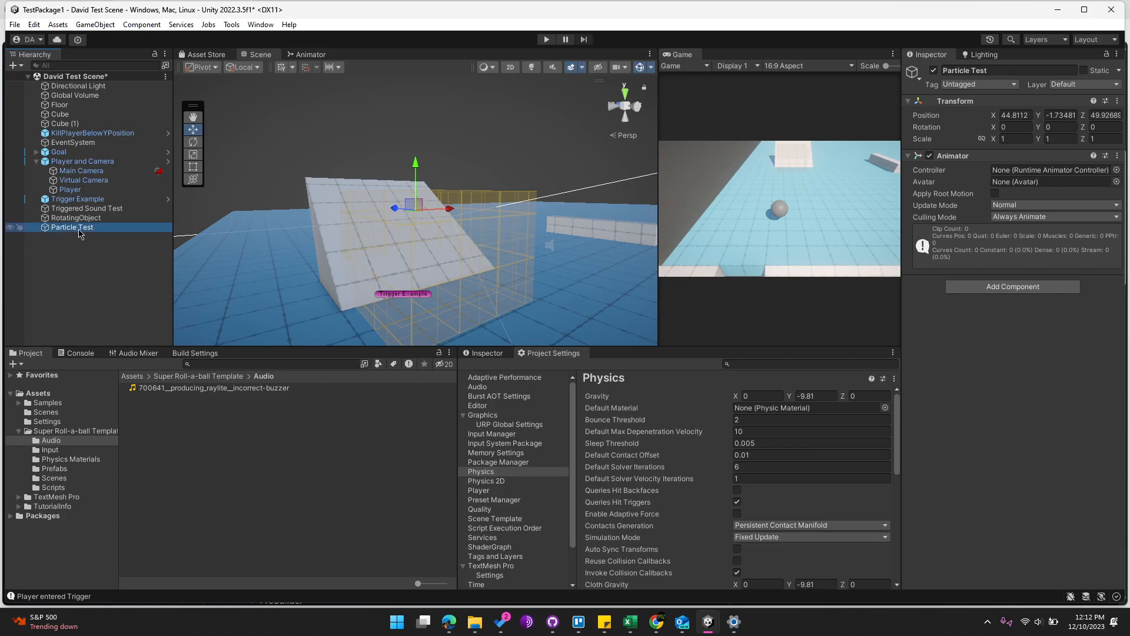
Step: Remove the Animator component from Particle Test and add a Particle System component in its place
right_click(961, 156)
click(1027, 180)
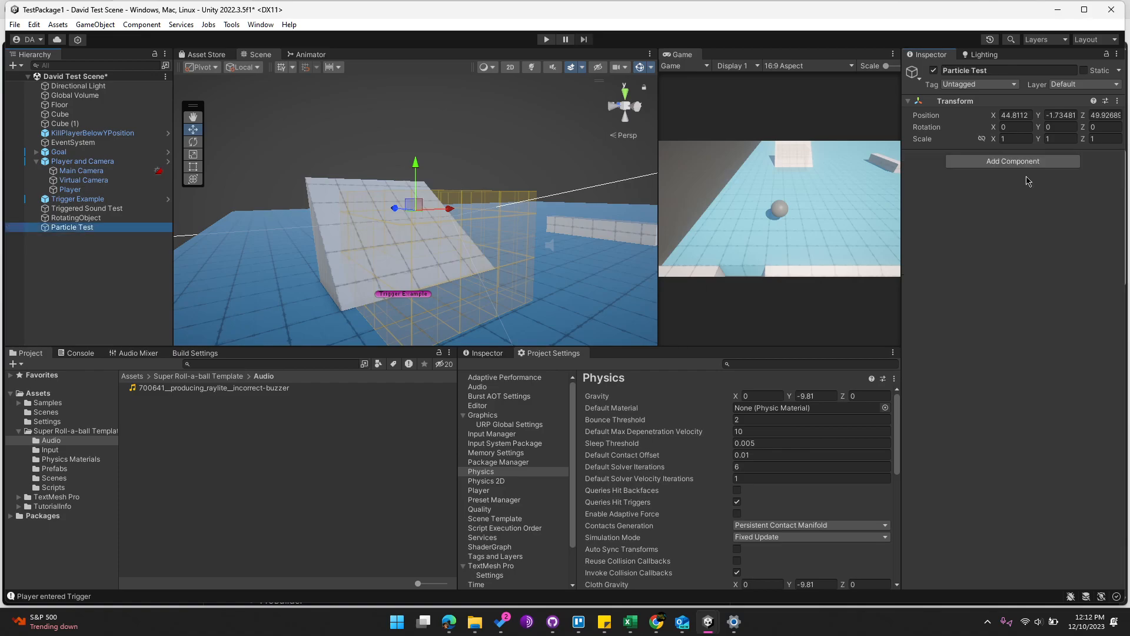
click(1016, 163)
text(parti)
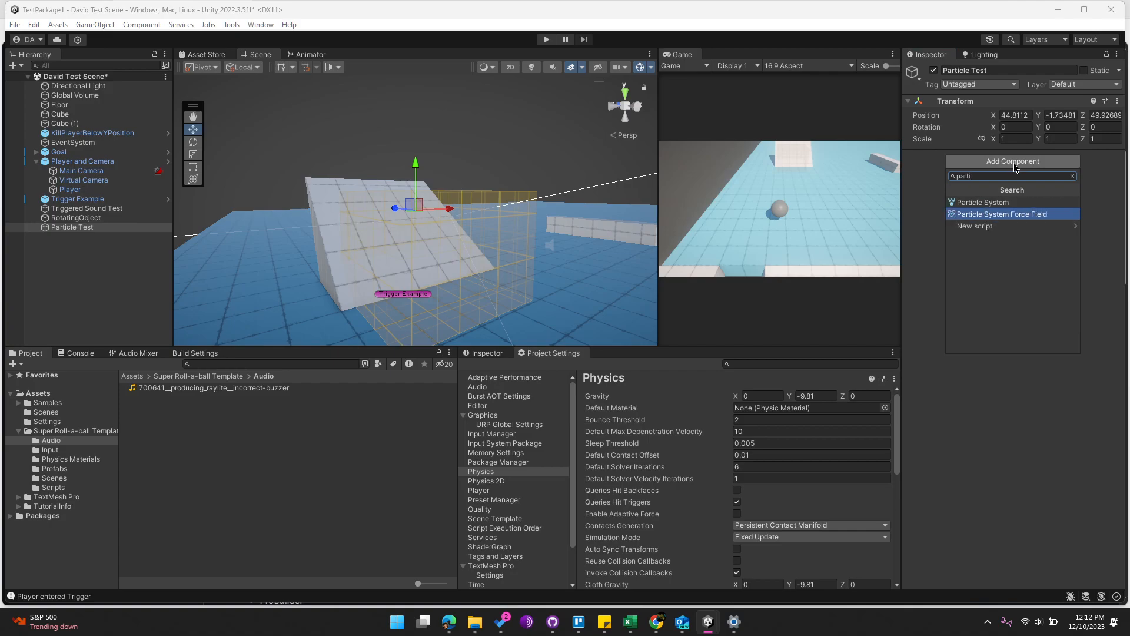
key(Up)
key(Return)
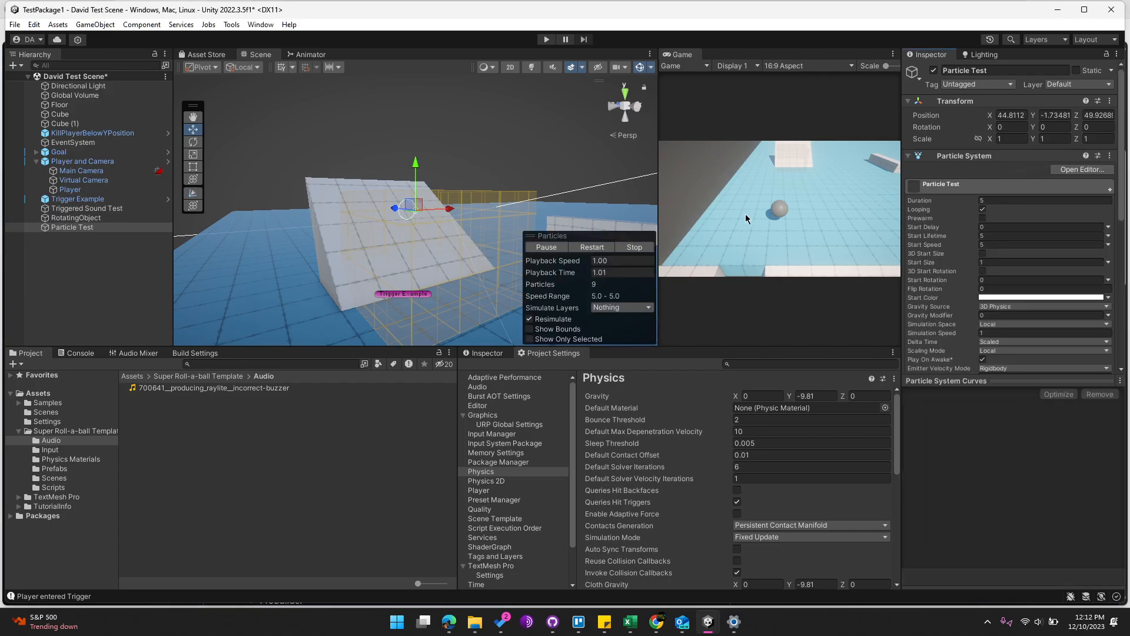
Step: Turn off Play On Awake in Particle Test's Particle System
double_click(73, 227)
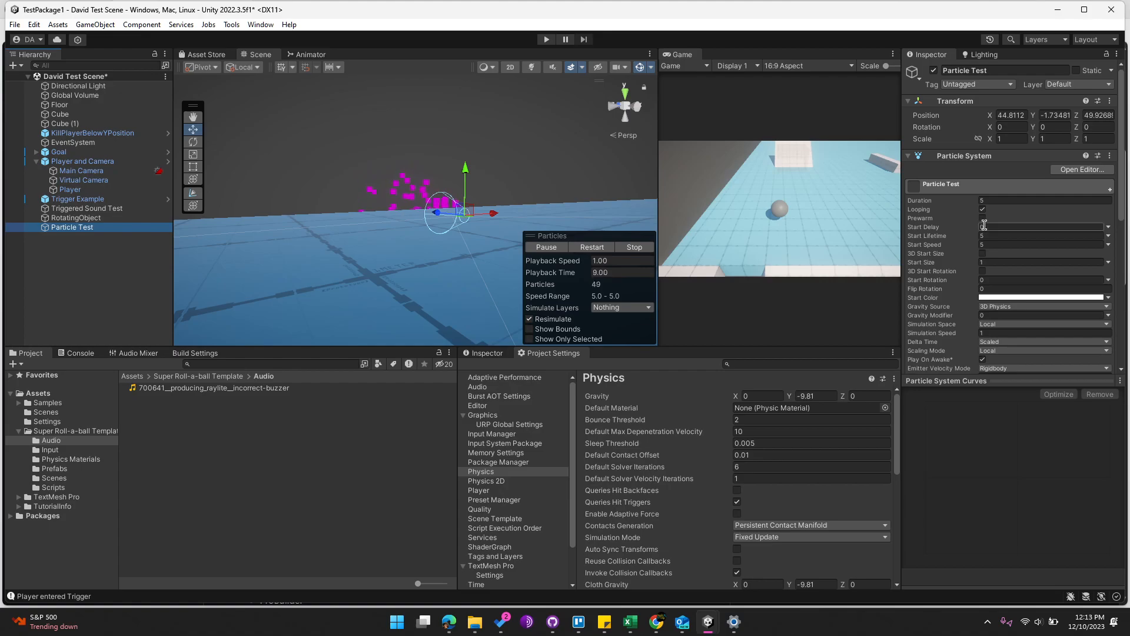
scroll(994, 247, down, 3)
scroll(994, 247, down, 3)
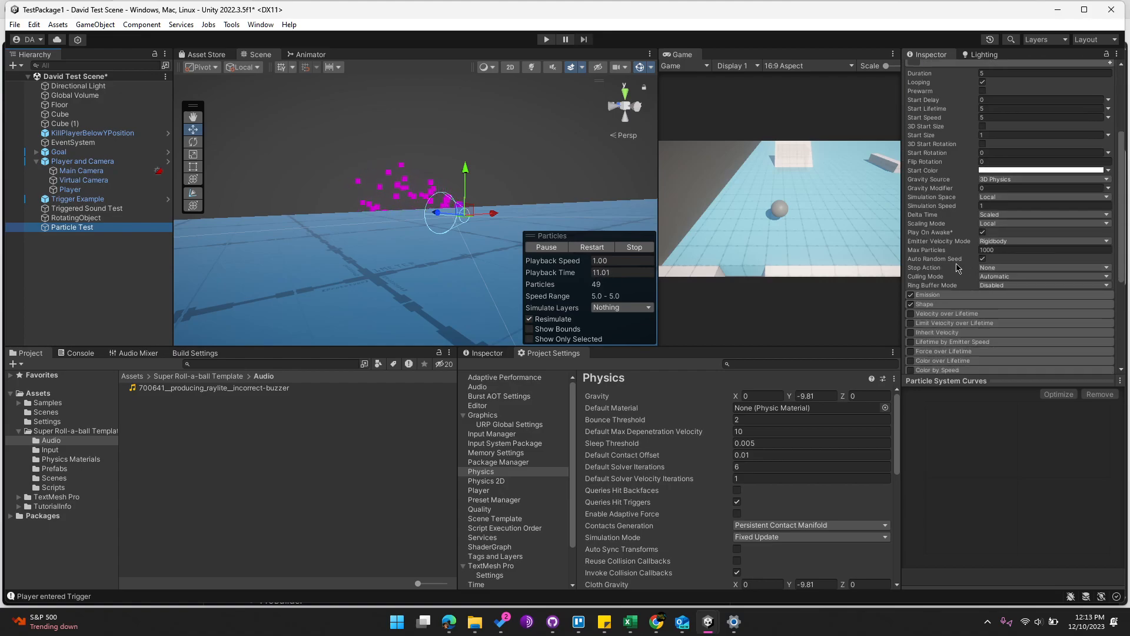
click(981, 232)
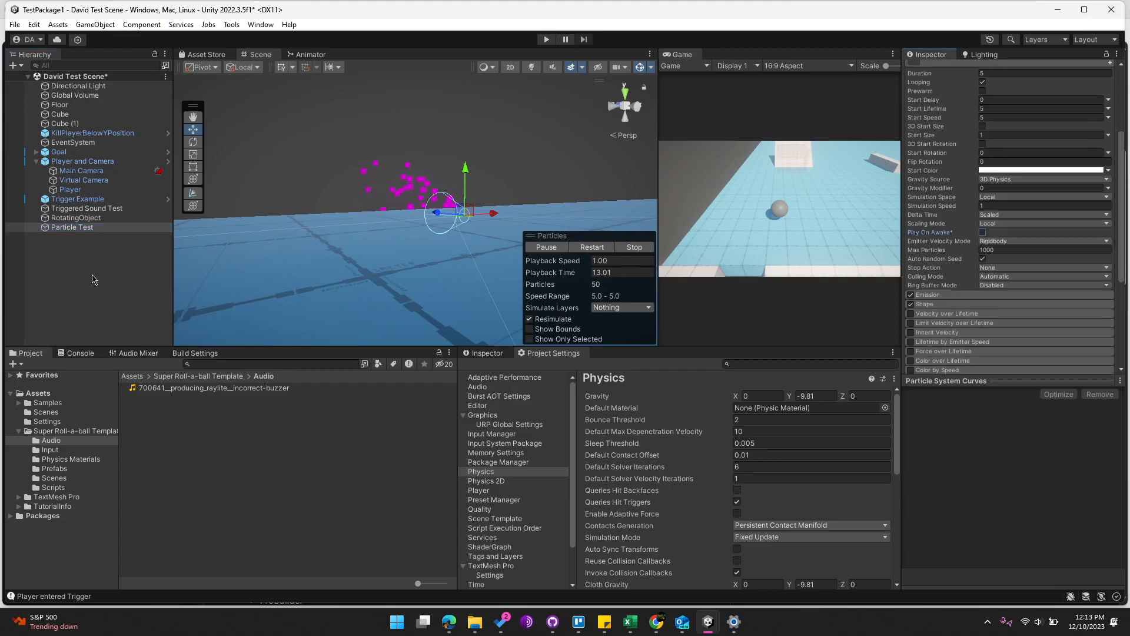
click(62, 218)
click(67, 228)
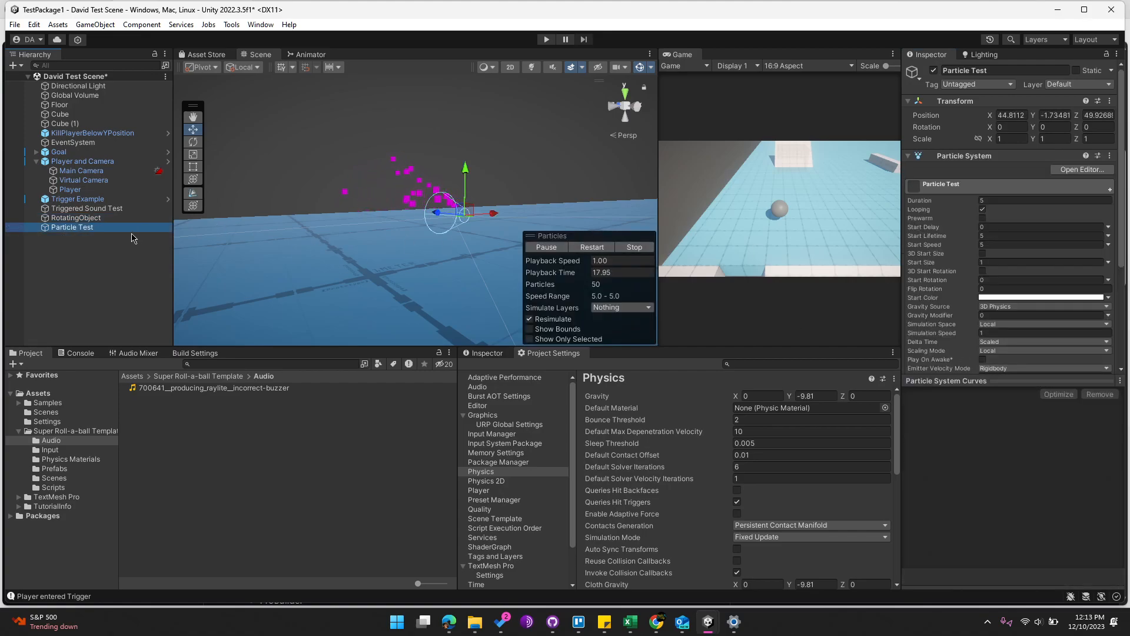
Step: Assign Particle Test as the target of Trigger Example's second On Trigger Entered event and set its function to ParticleSystem Play ()
click(86, 218)
double_click(91, 211)
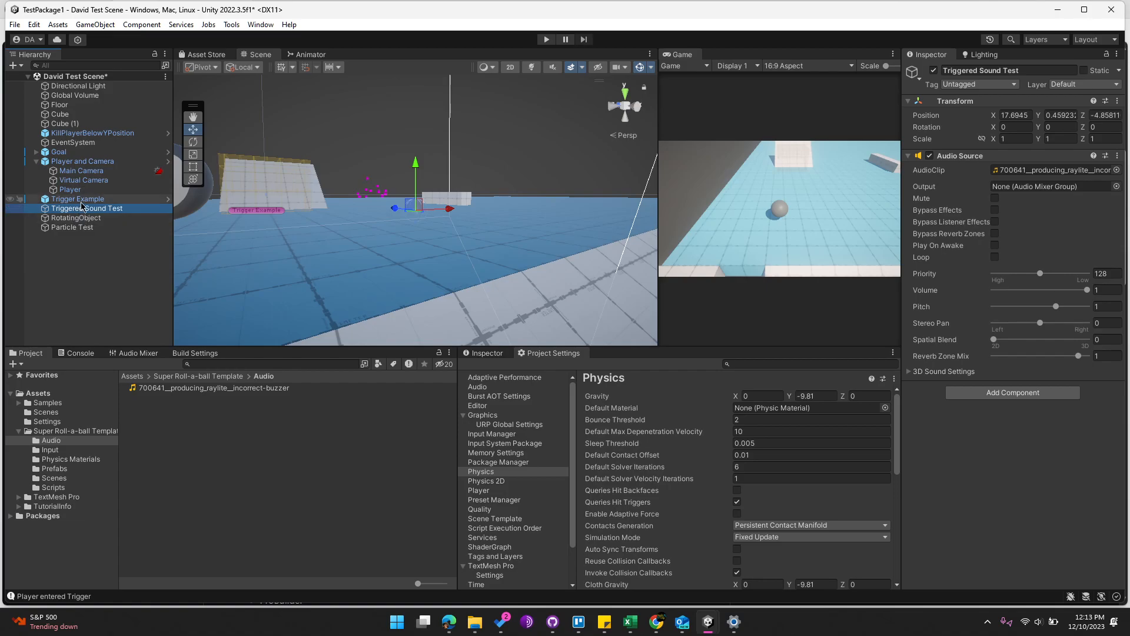
click(82, 200)
scroll(1049, 468, down, 10)
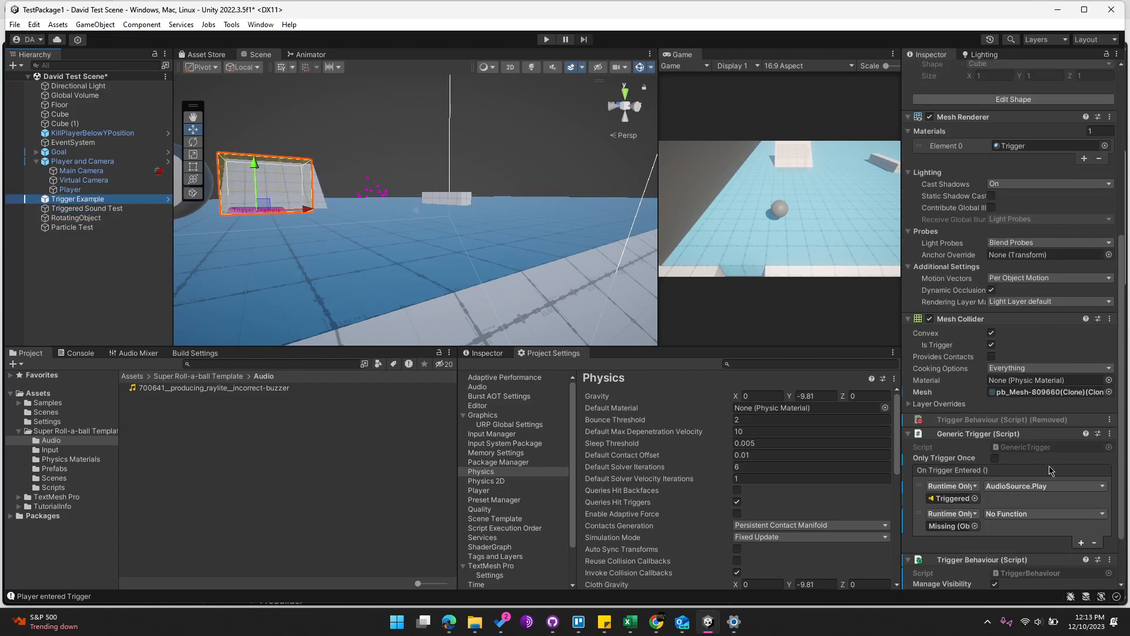
scroll(1050, 468, down, 3)
drag(73, 228, 975, 458)
click(1045, 444)
mouse_move(1034, 505)
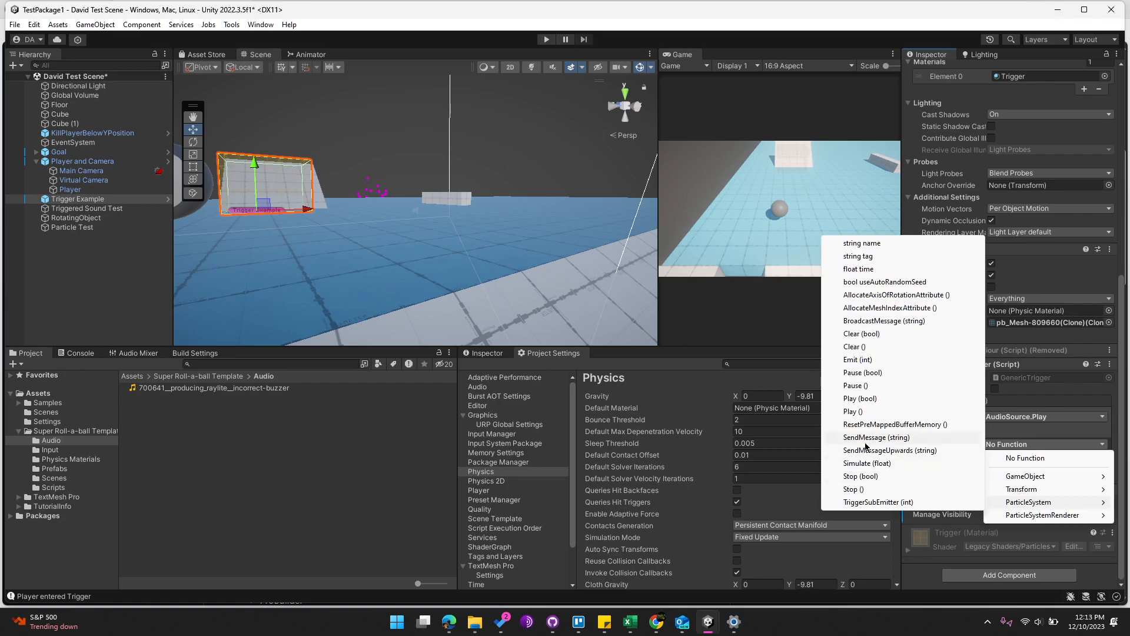
click(859, 412)
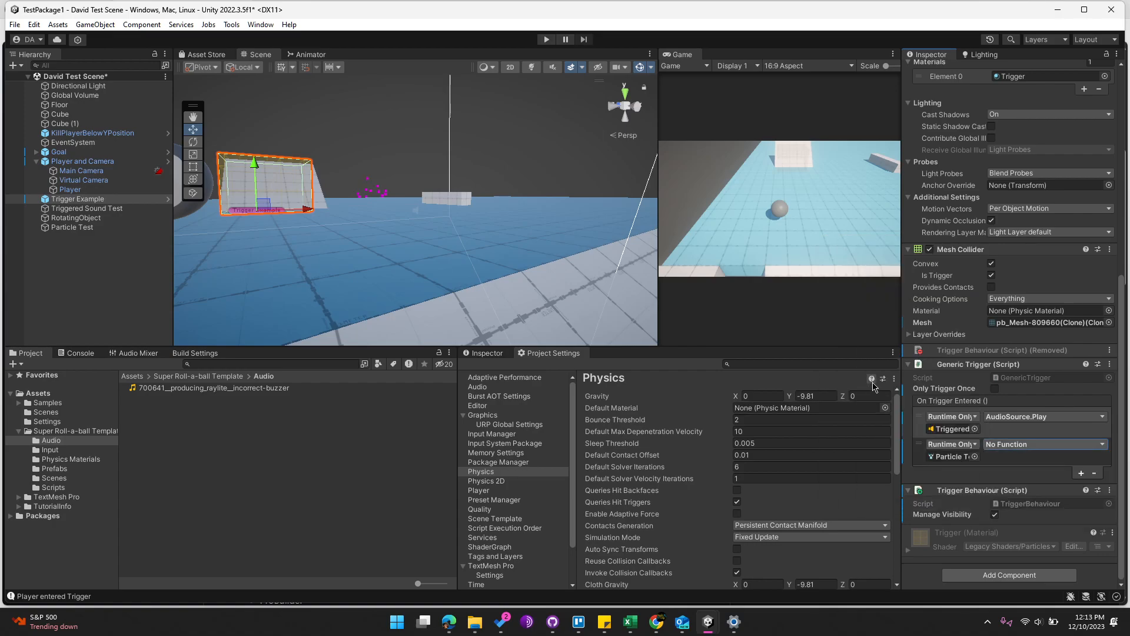
Step: Check the function choices of both On Trigger Entered events on Trigger Example
click(1033, 445)
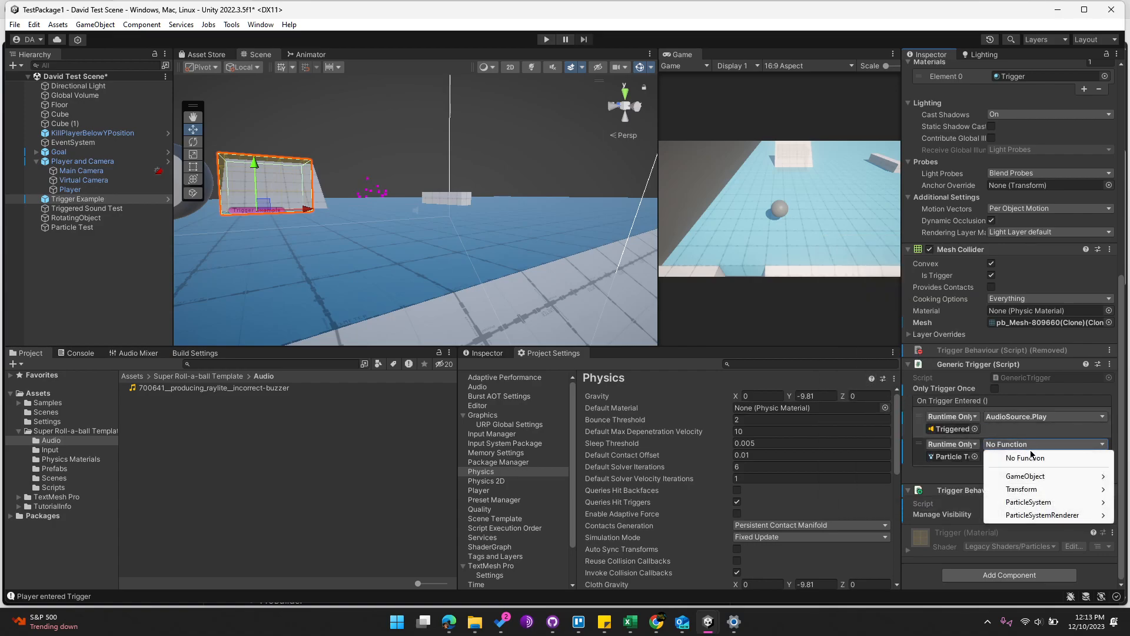
mouse_move(1037, 503)
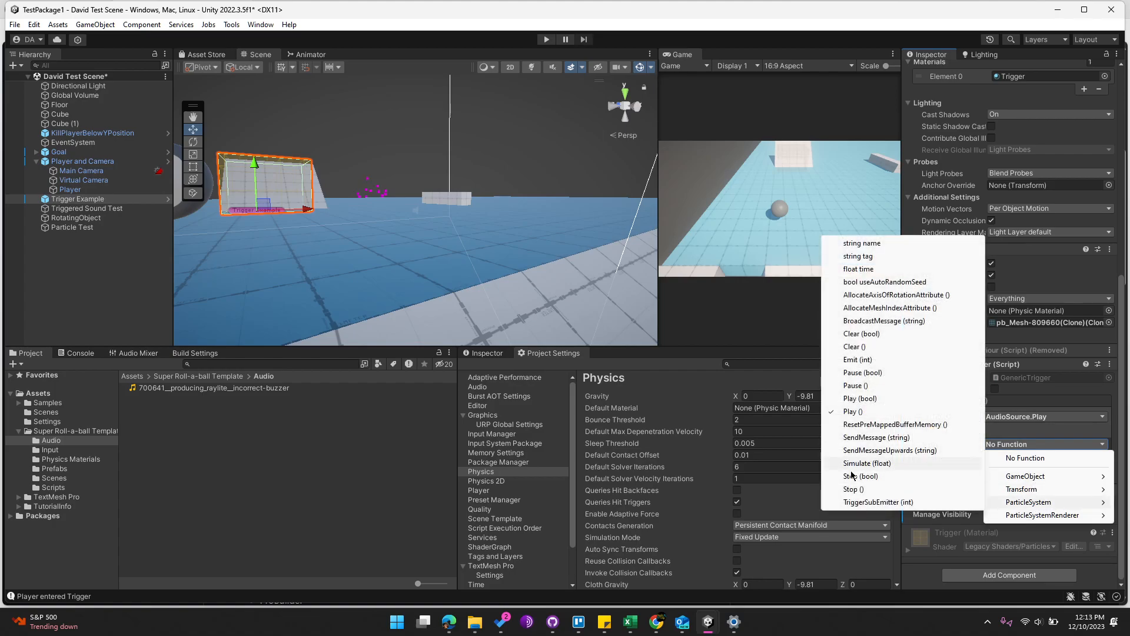
click(861, 412)
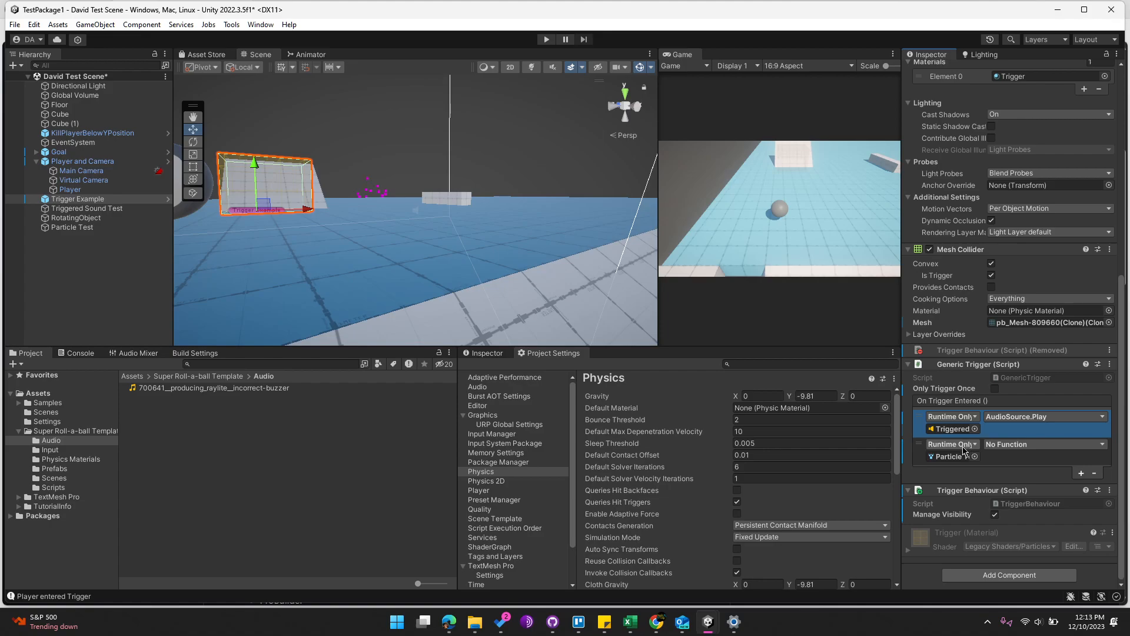
click(1022, 445)
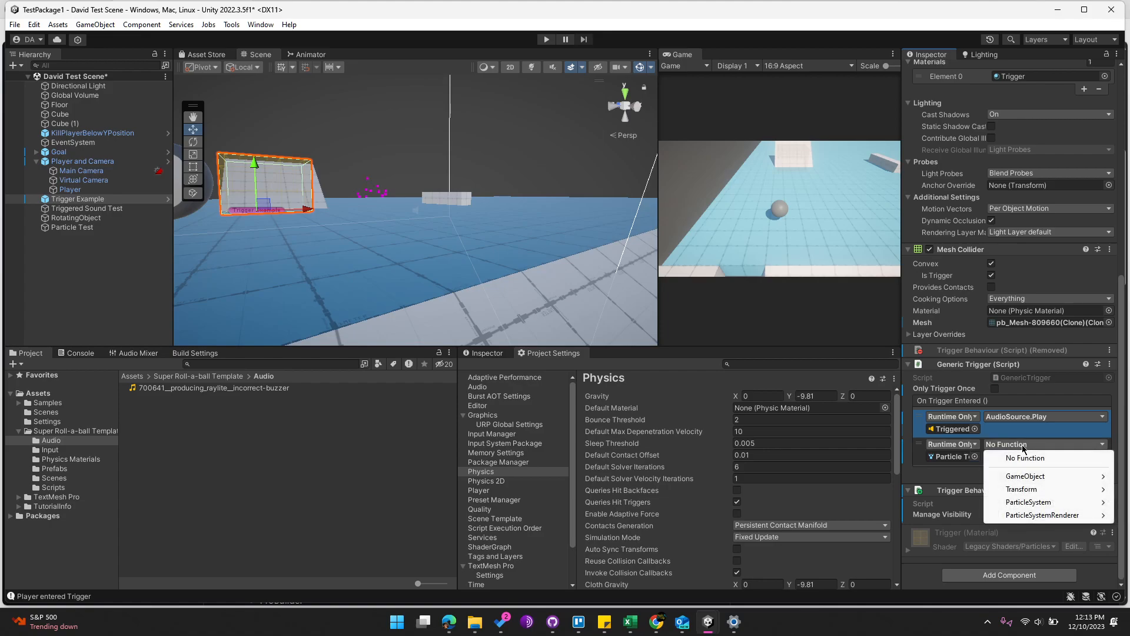
mouse_move(1037, 517)
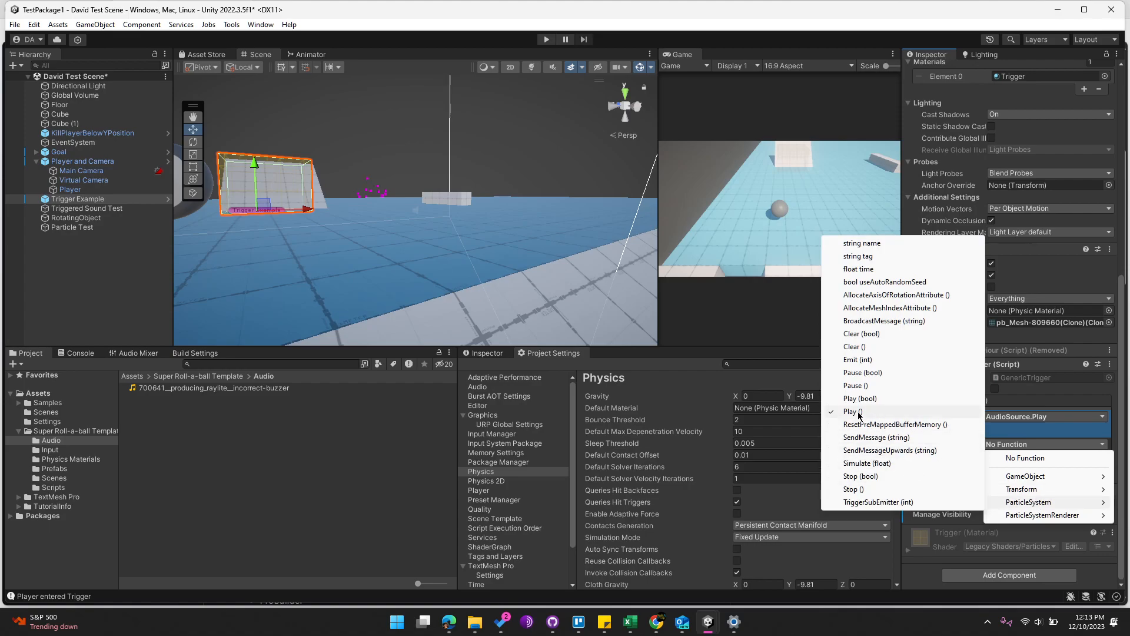
click(1040, 401)
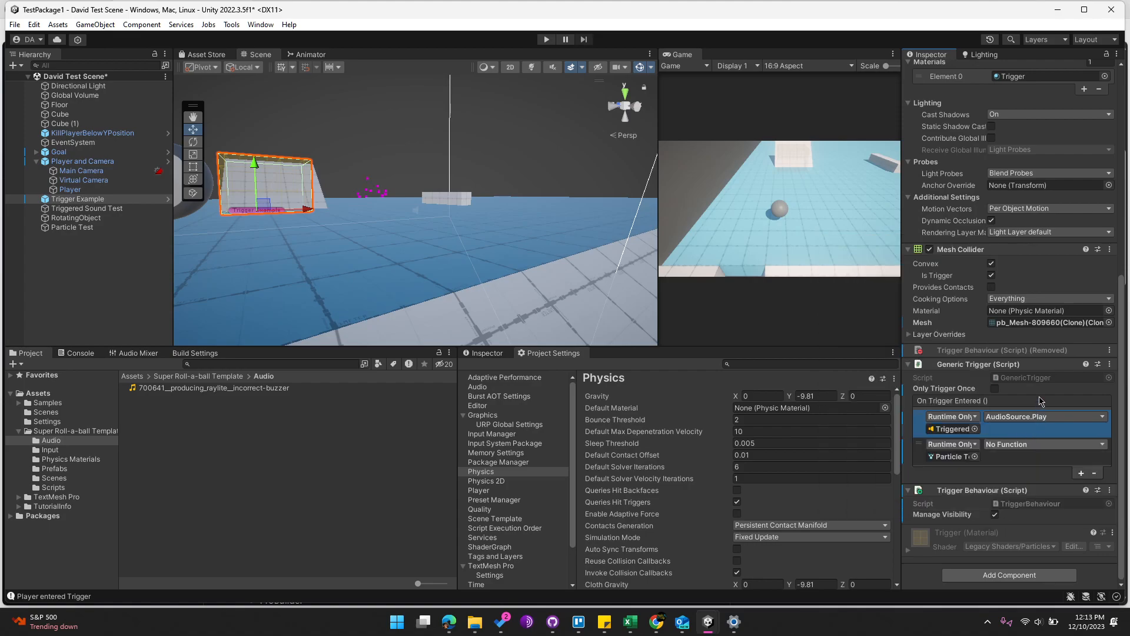
click(1066, 418)
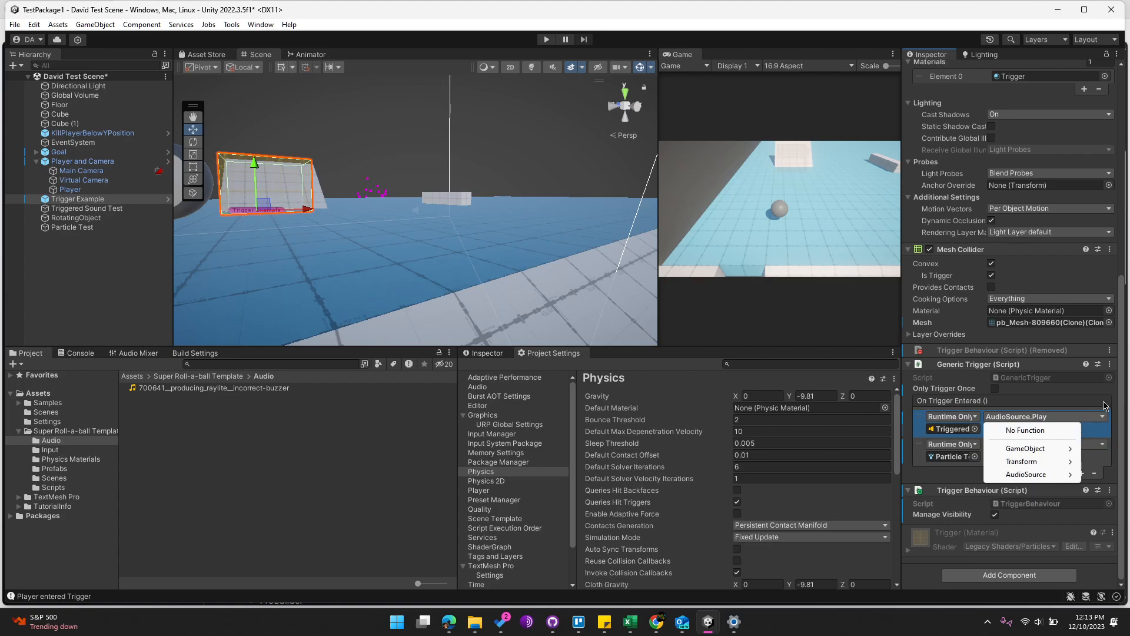
click(1045, 397)
click(1024, 461)
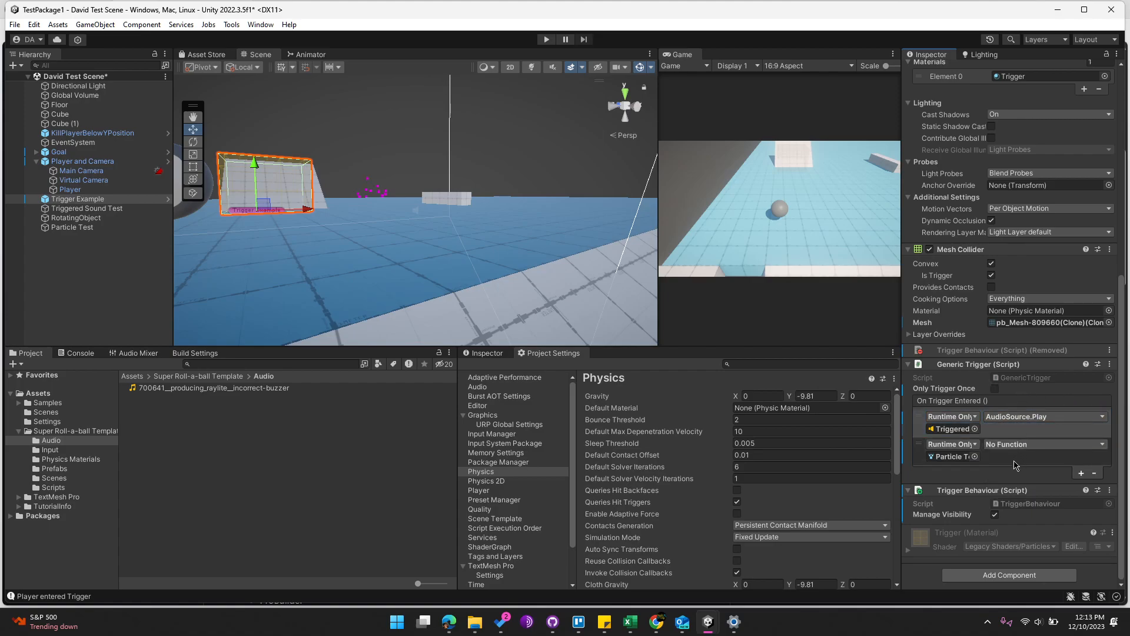
Step: Play-test the scene by rolling the ball into the trigger, and stop the game
click(543, 39)
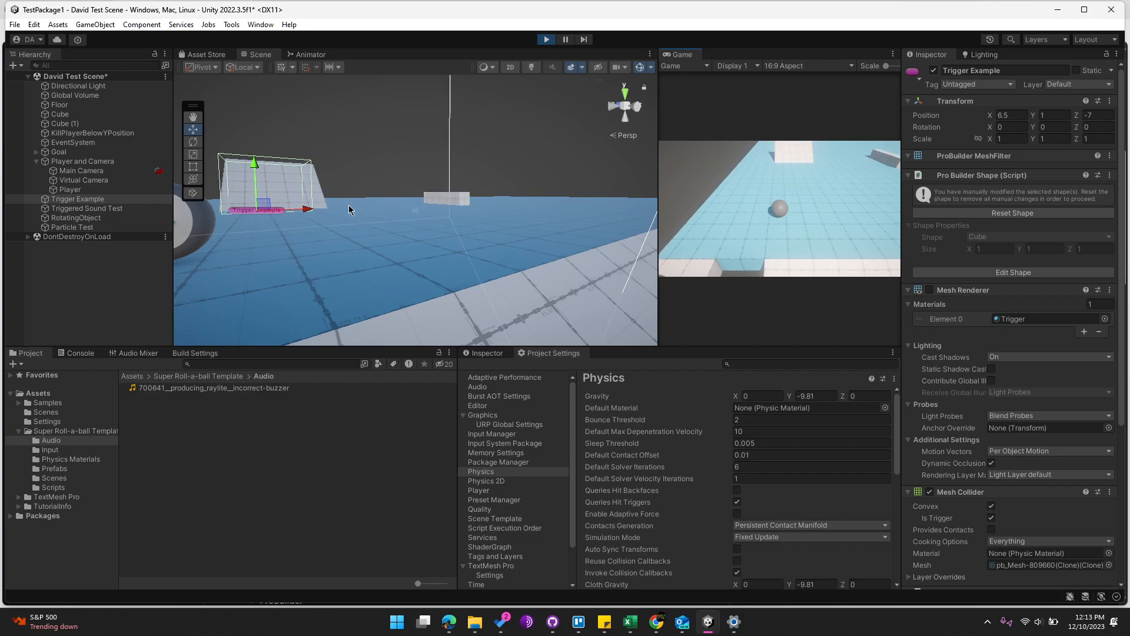
key(w)
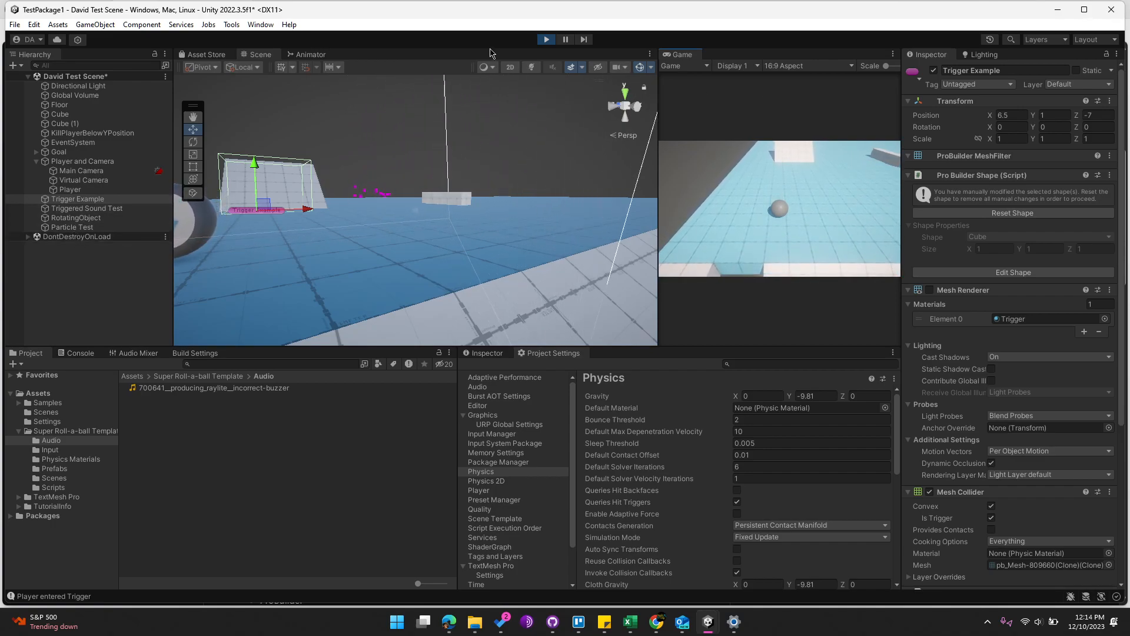
click(546, 39)
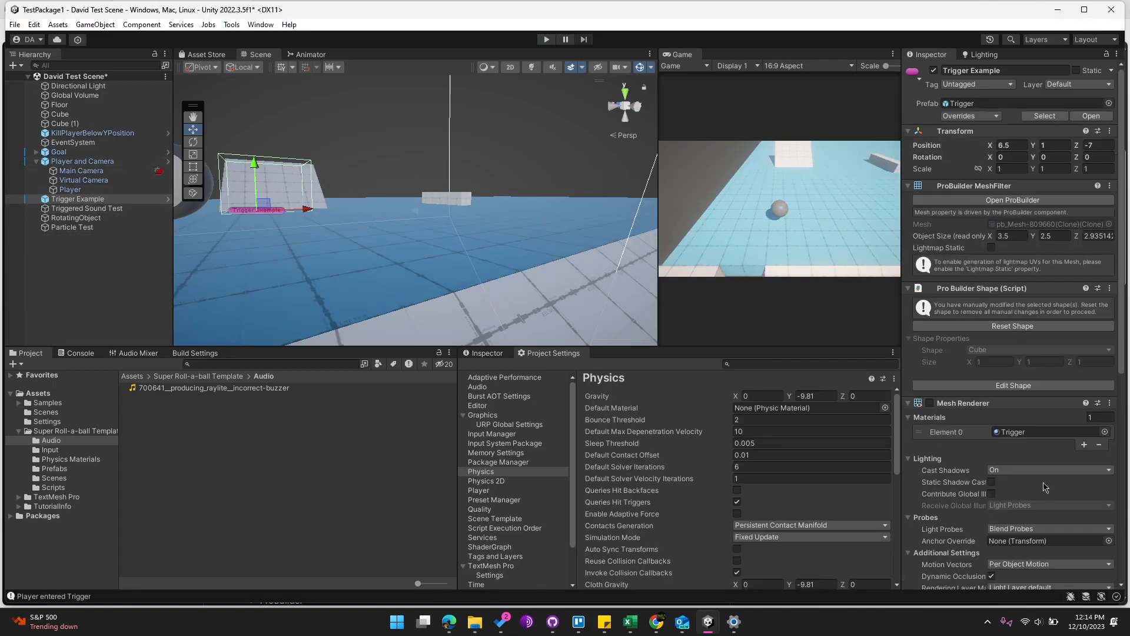
Step: Review the Triggered Sound Test object and the On Trigger Entered events in Trigger Example's Generic Trigger script
click(84, 209)
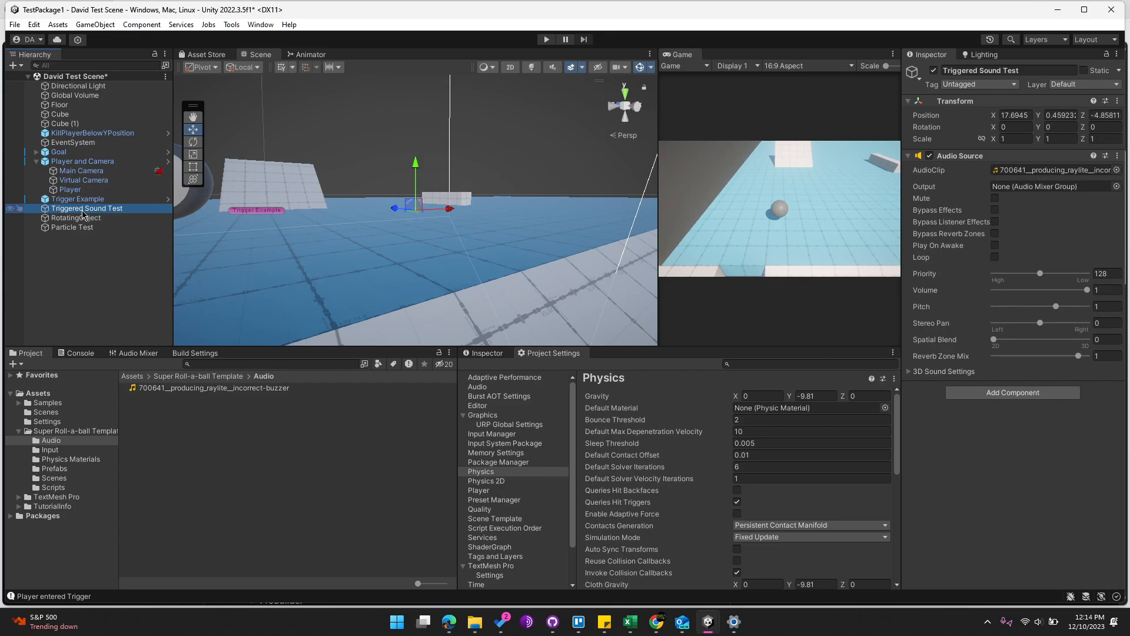
click(77, 199)
scroll(1057, 496, down, 3)
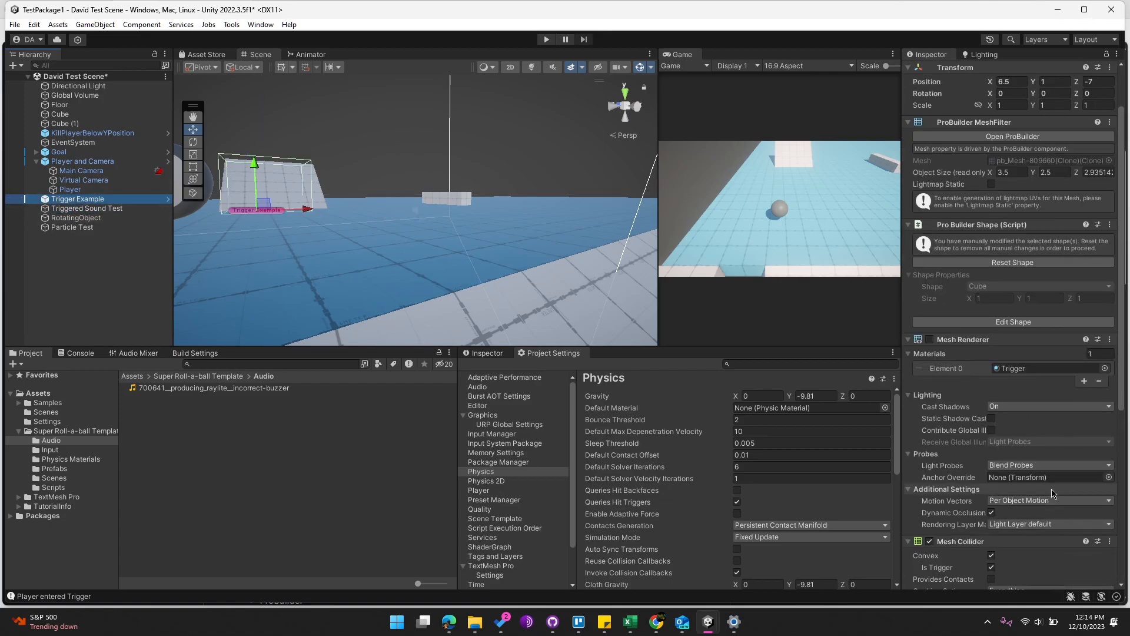
scroll(1058, 496, down, 12)
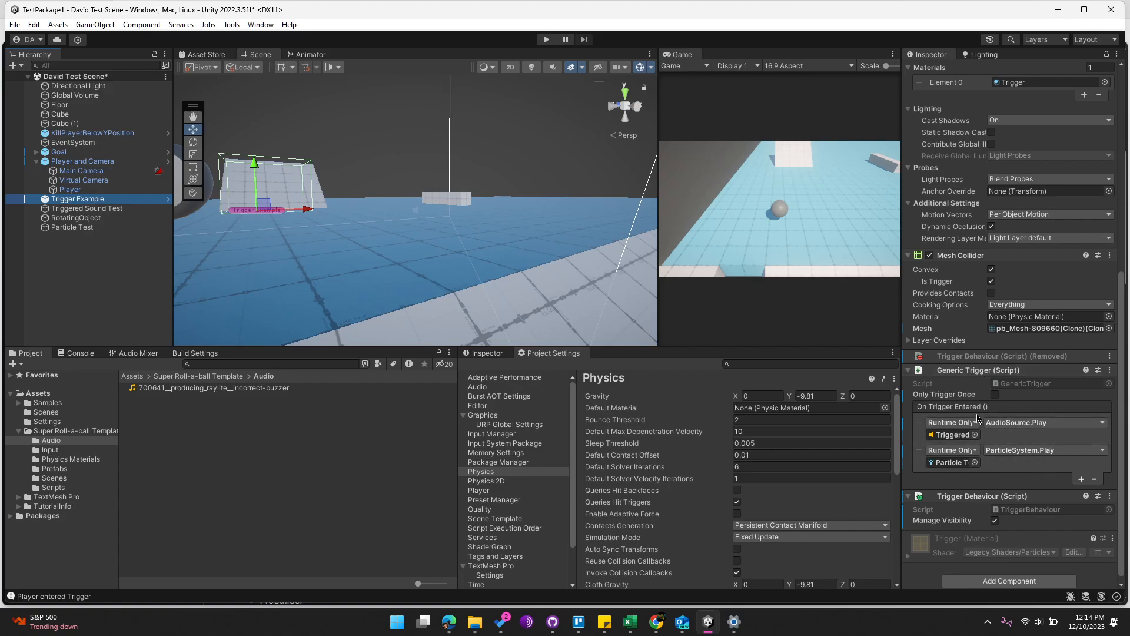
Step: Add a third On Trigger Entered event to Trigger Example's Generic Trigger script, and select RotatingObject in the scene
click(1080, 478)
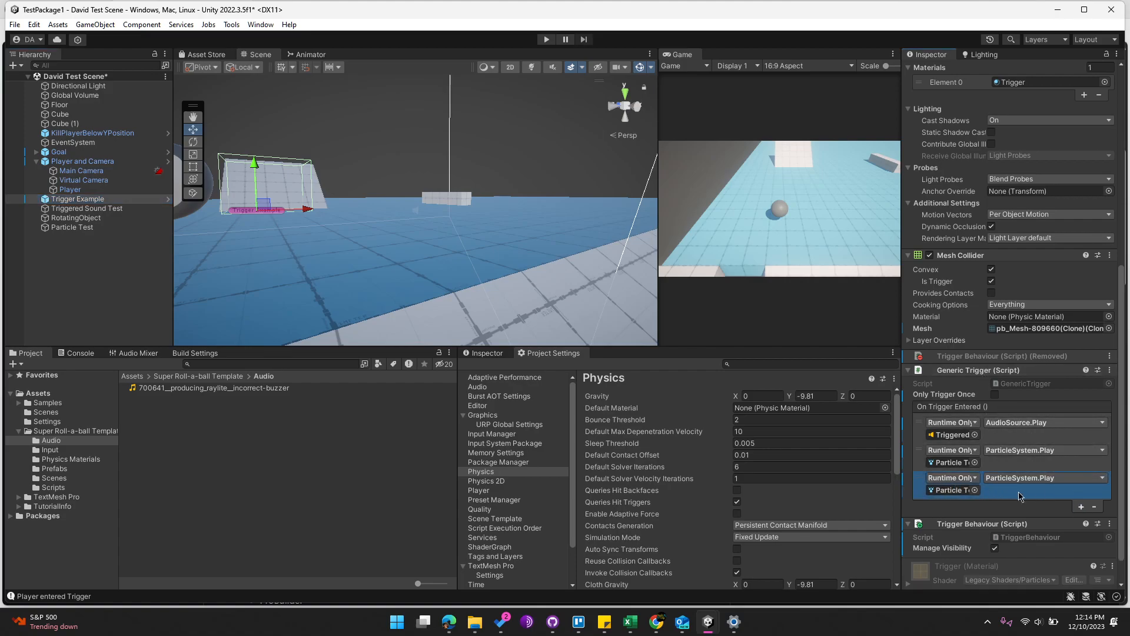
alt+drag(379, 253, 436, 236)
click(435, 235)
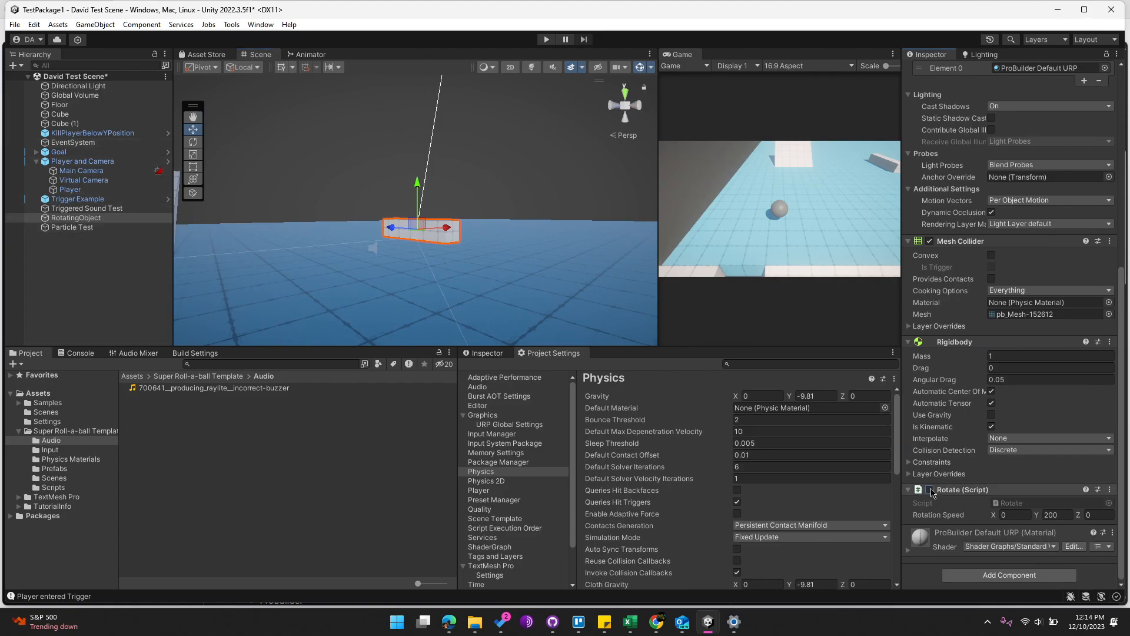
Step: Run the game, switch RotatingObject's Rotate script on and off to test the rotation, and stop the game
click(546, 39)
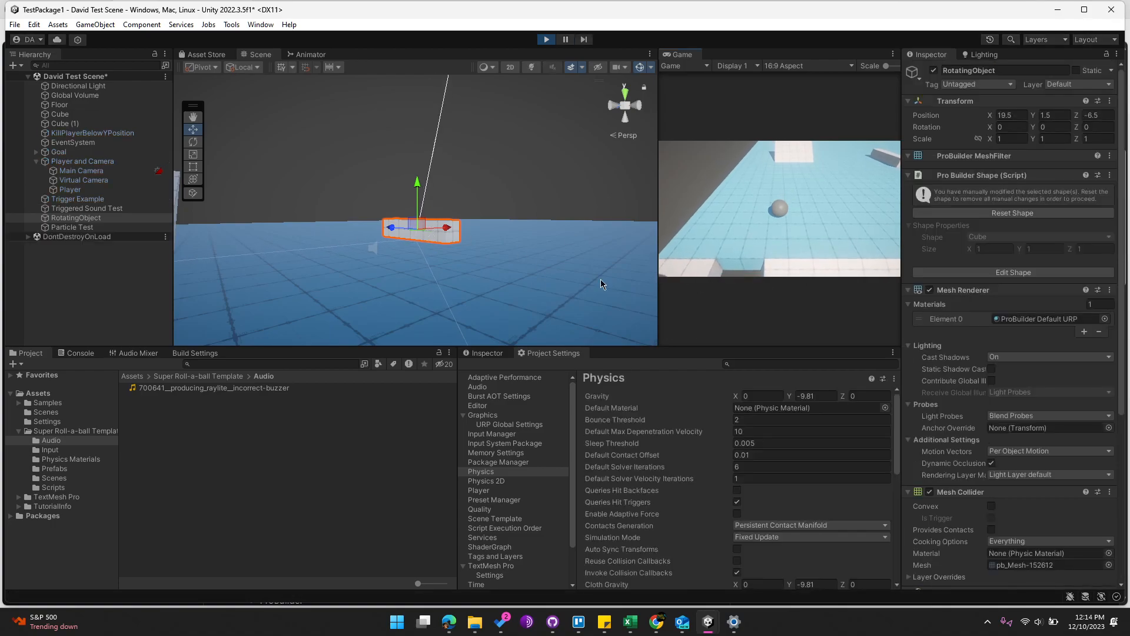
scroll(959, 472, down, 5)
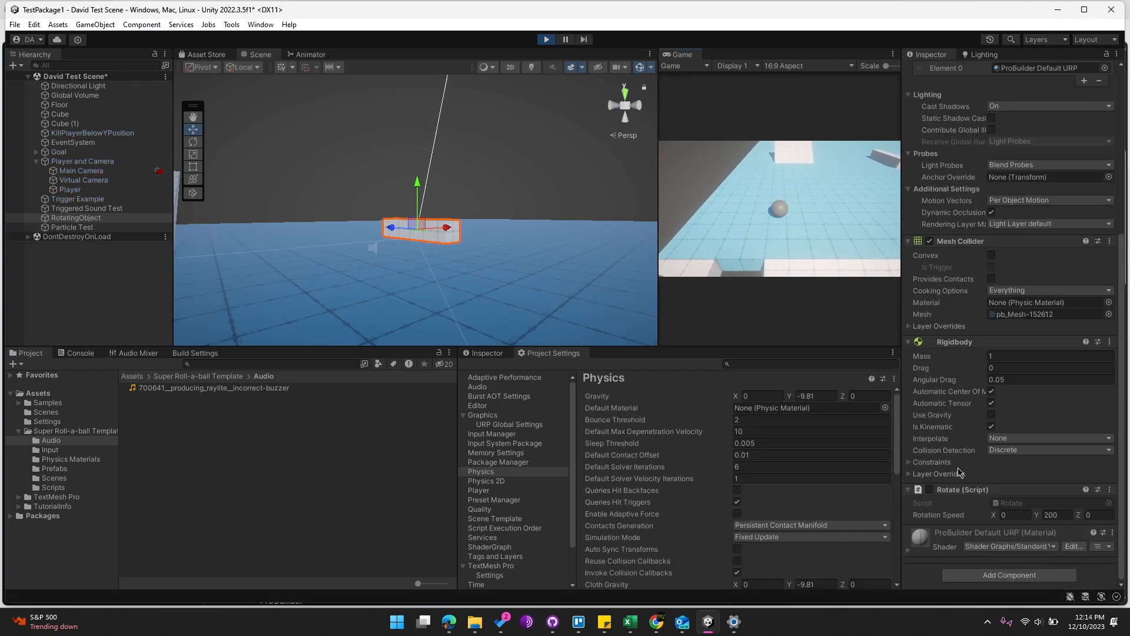
click(929, 490)
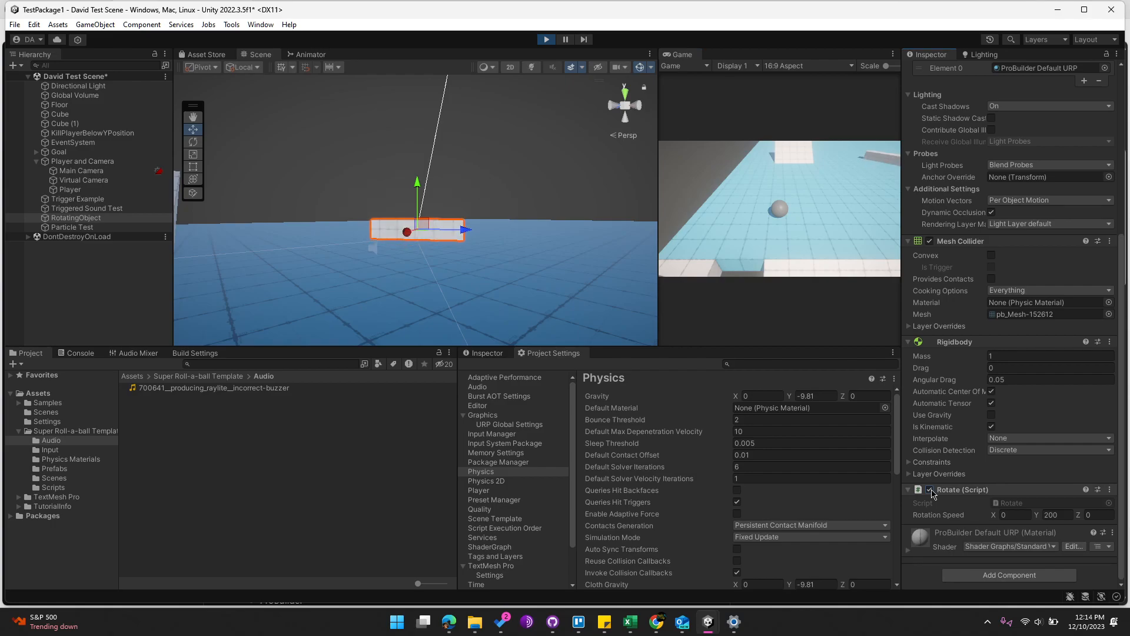
click(930, 490)
click(930, 490)
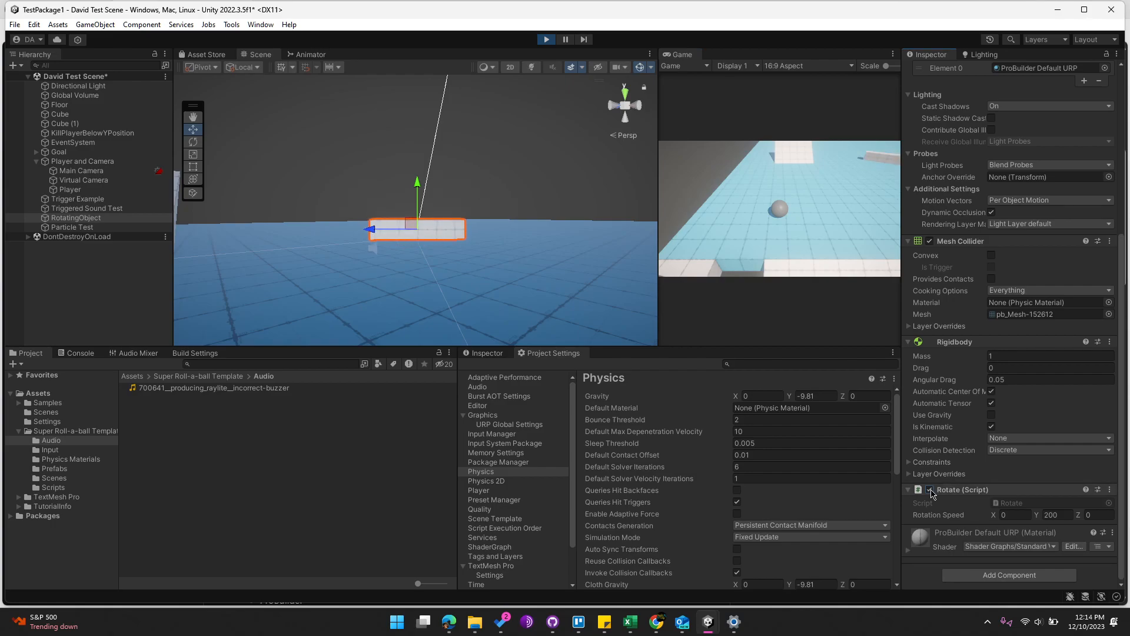
click(931, 489)
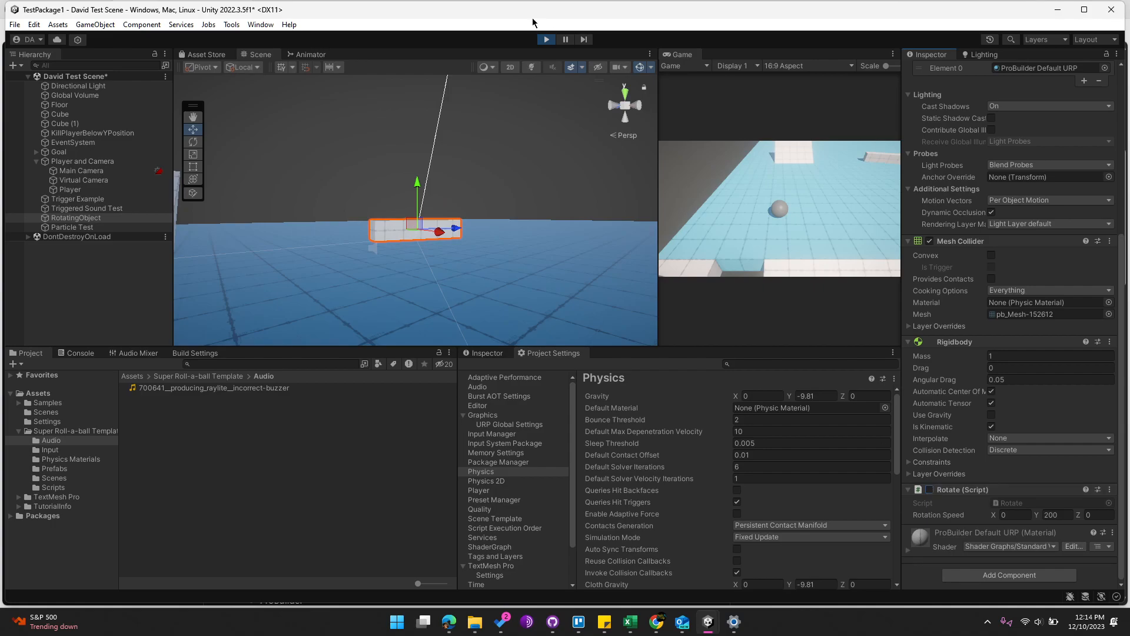
click(546, 39)
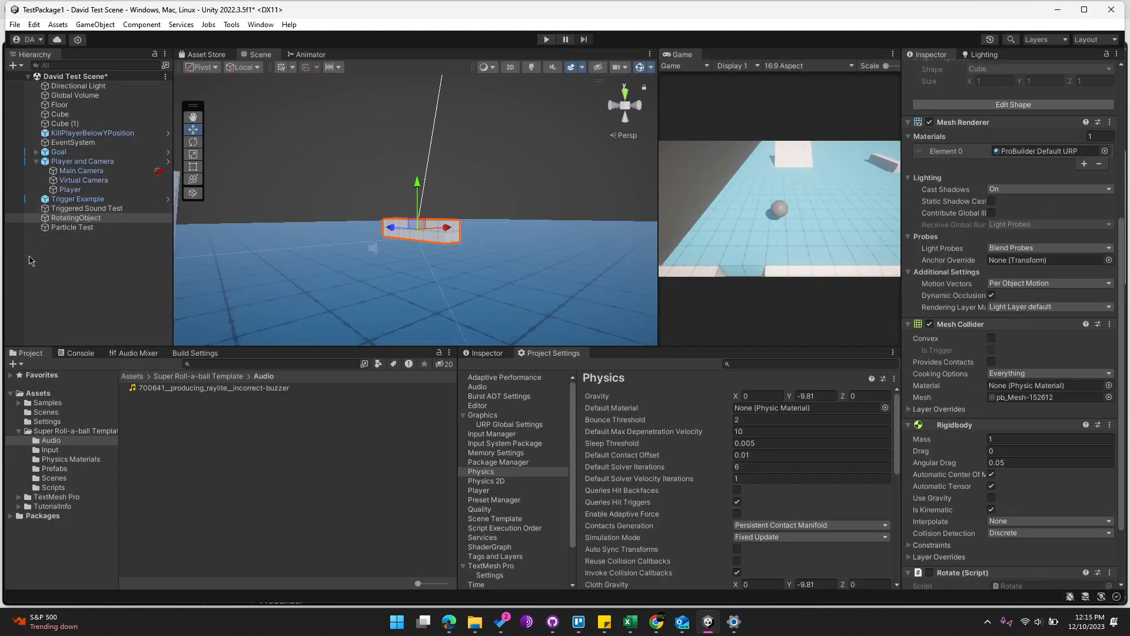
Step: Assign RotatingObject as the target of Trigger Example's third On Trigger Entered event and set its function to Rotate bool enabled
click(82, 200)
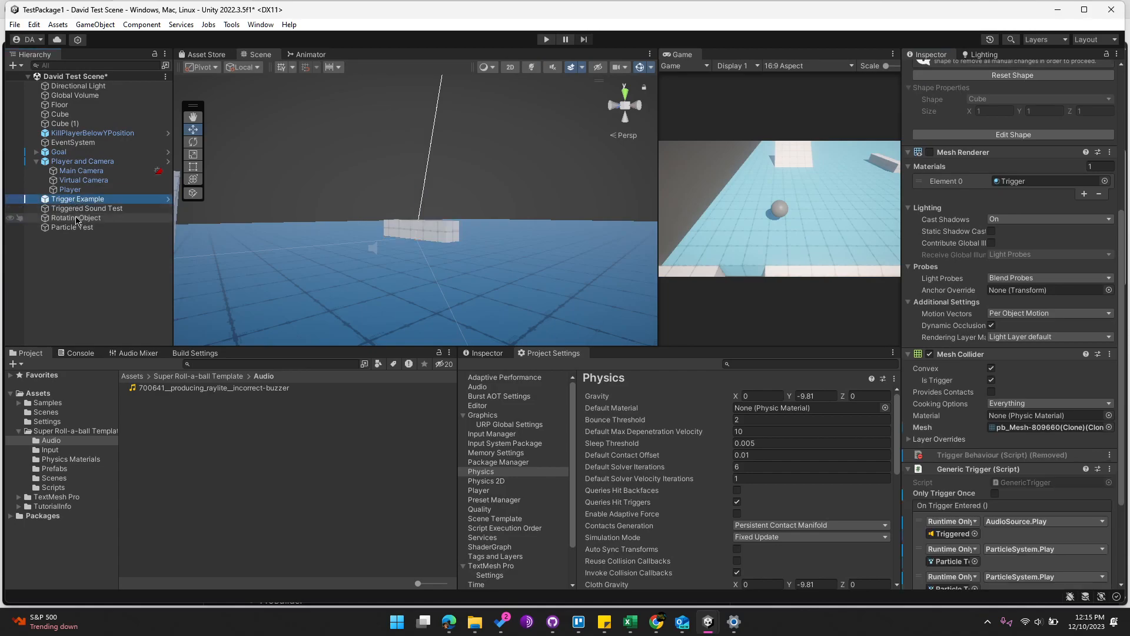
scroll(1051, 460, down, 3)
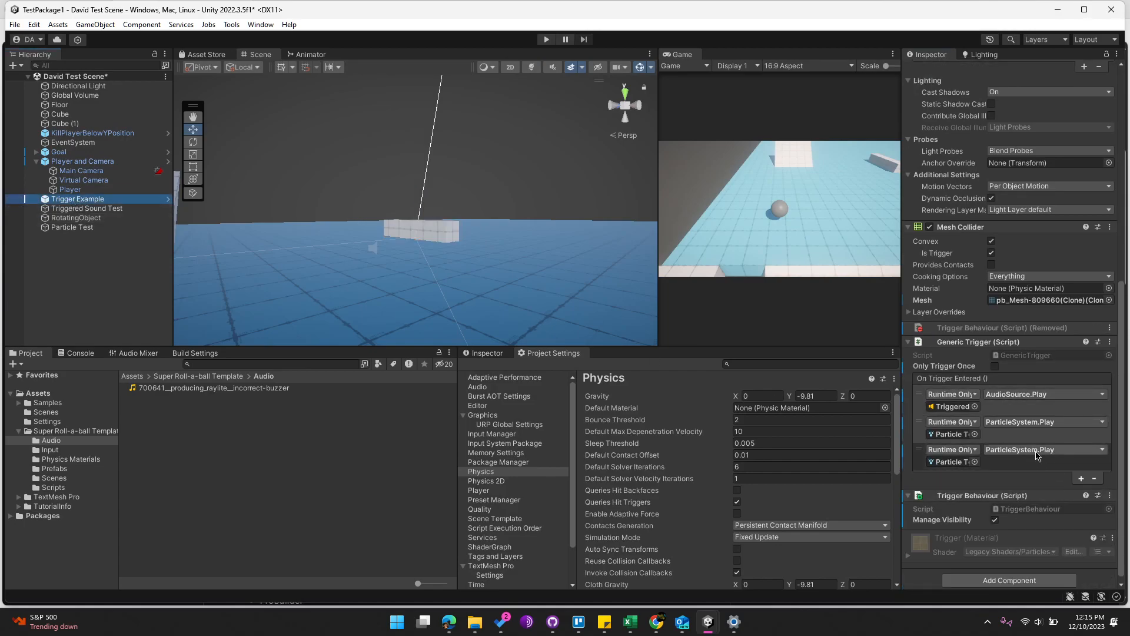
drag(81, 218, 962, 461)
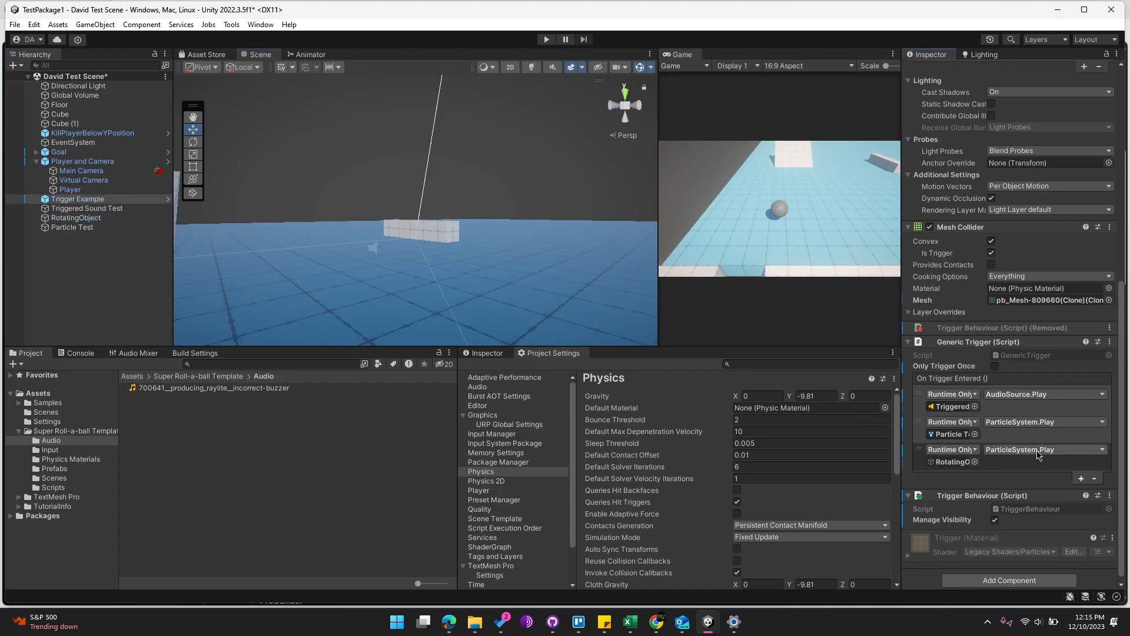
click(1036, 450)
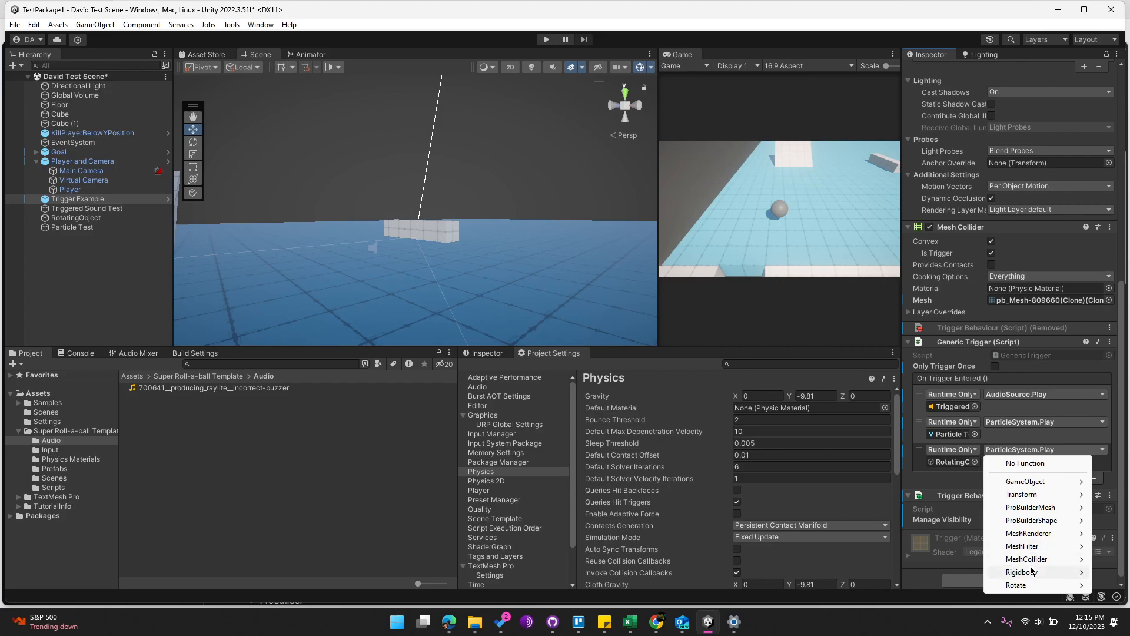
mouse_move(1025, 588)
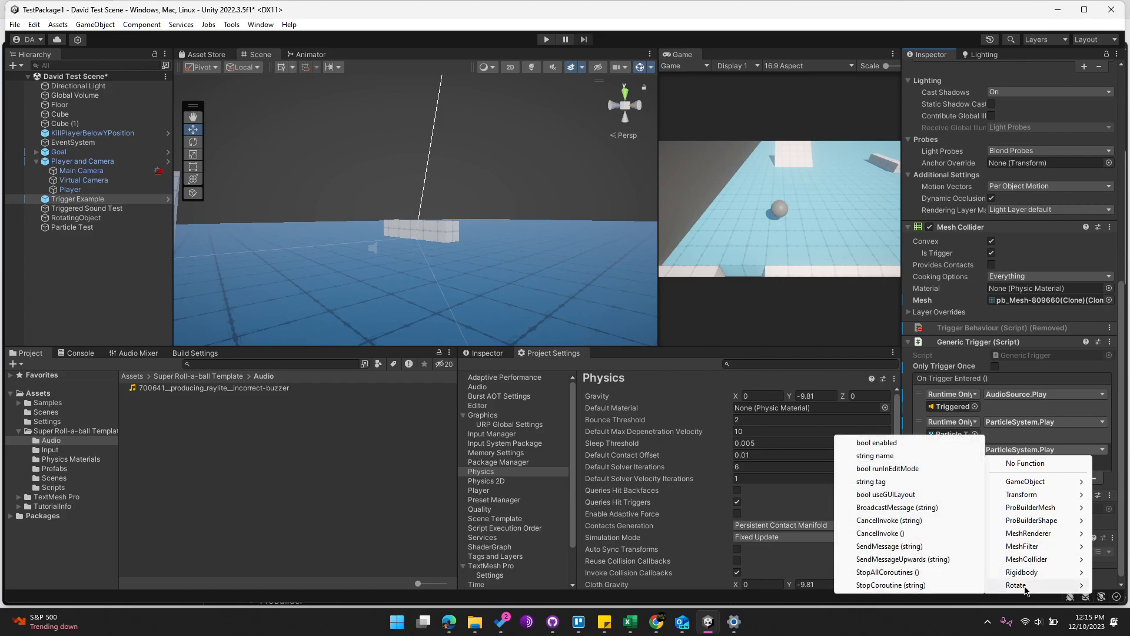
click(874, 445)
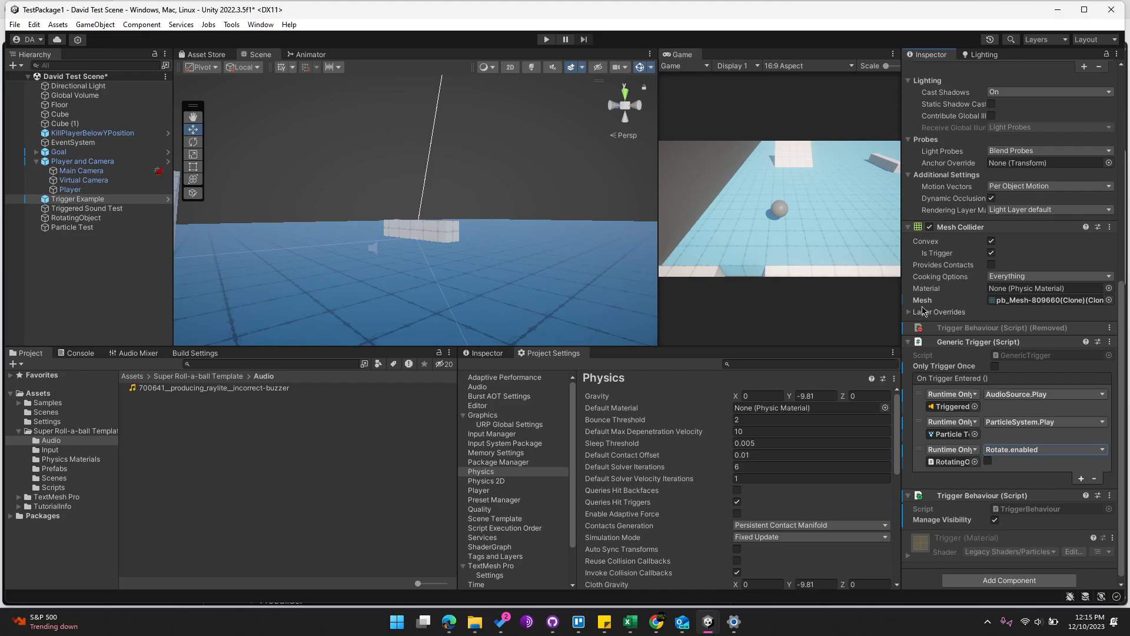
Step: Toggle Trigger Example's Mesh Renderer to demonstrate the enabled property, leaving it enabled
scroll(933, 229, up, 3)
click(930, 89)
click(930, 89)
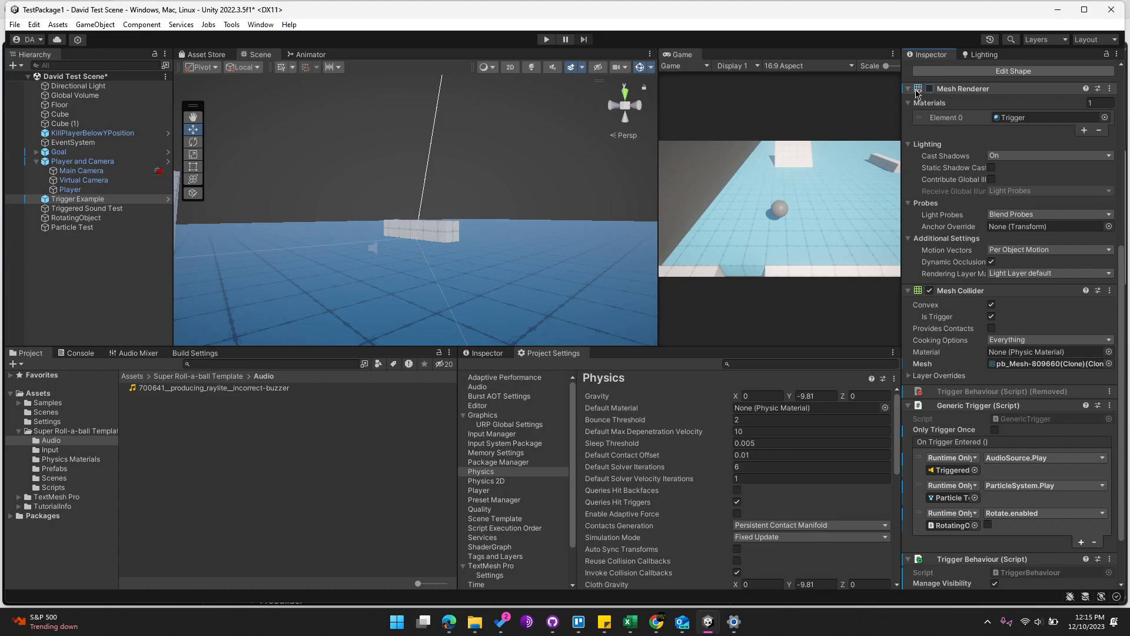
click(930, 89)
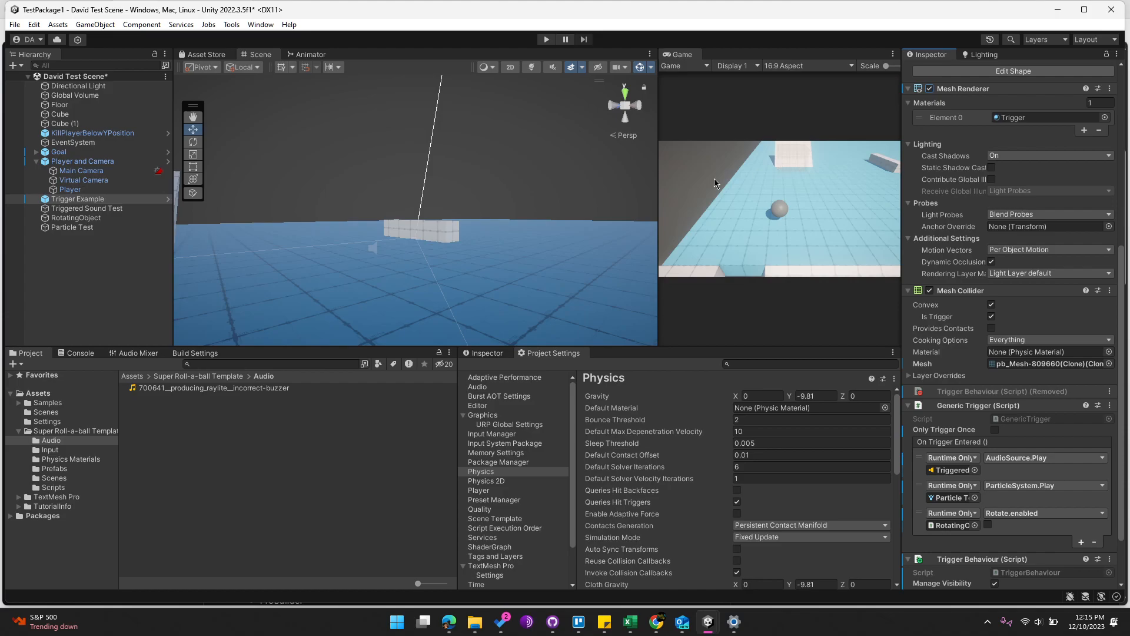
key(f)
key(r)
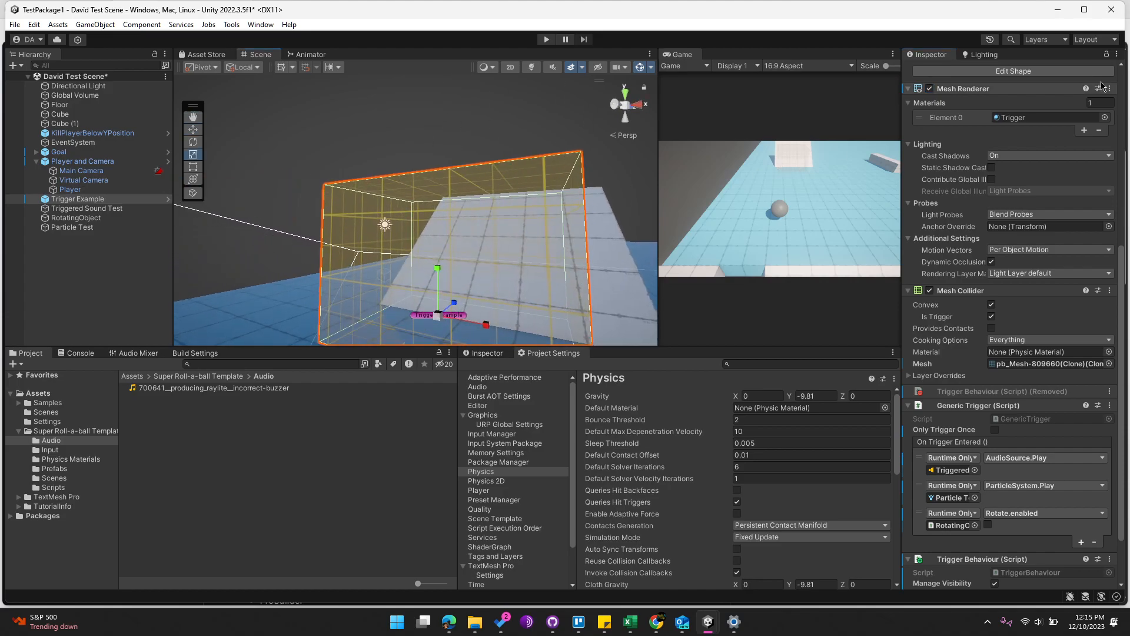
click(930, 89)
click(930, 89)
click(930, 89)
click(930, 89)
right_drag(615, 209, 525, 240)
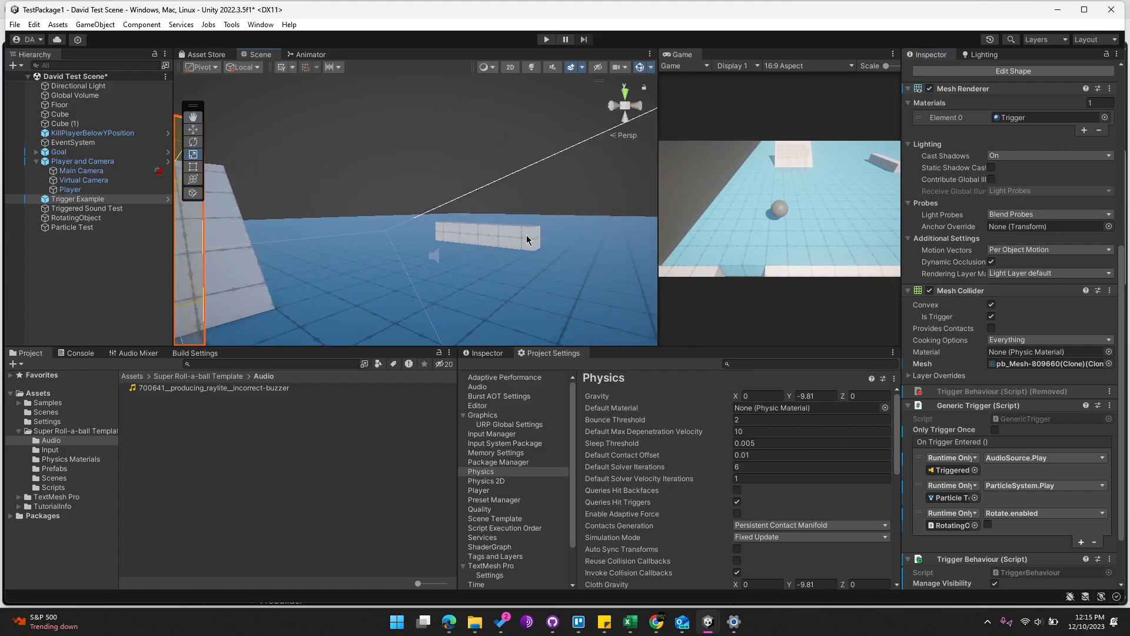
Step: Check RotatingObject's Rotate script, and set the third On Trigger Entered event on Trigger Example to turn Rotate.enabled on
scroll(977, 398, down, 3)
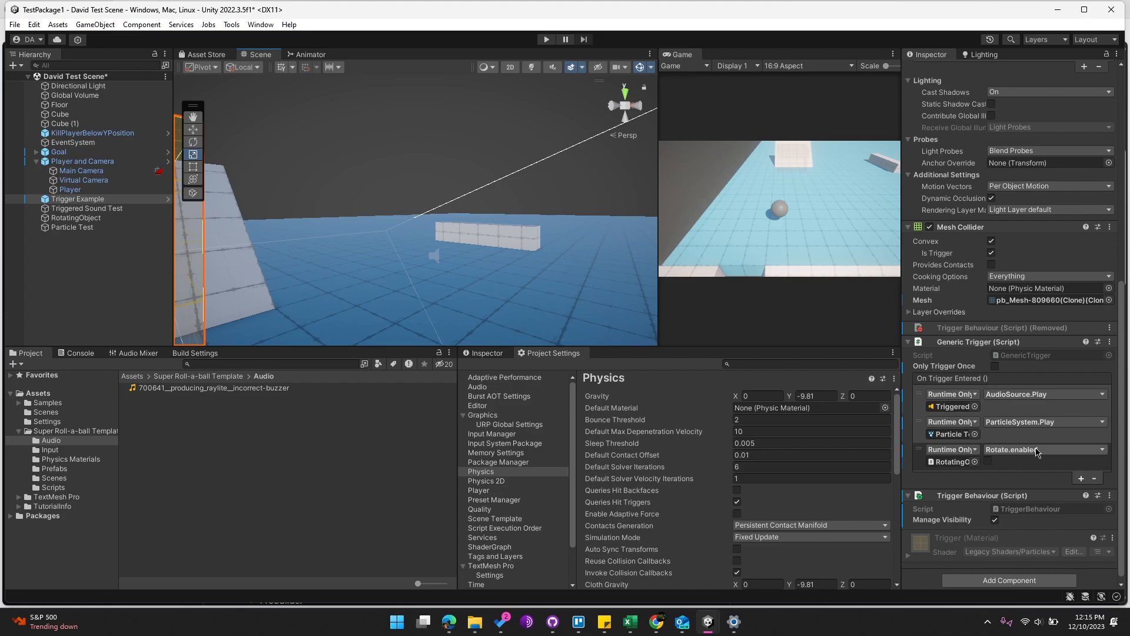
scroll(988, 462, down, 1)
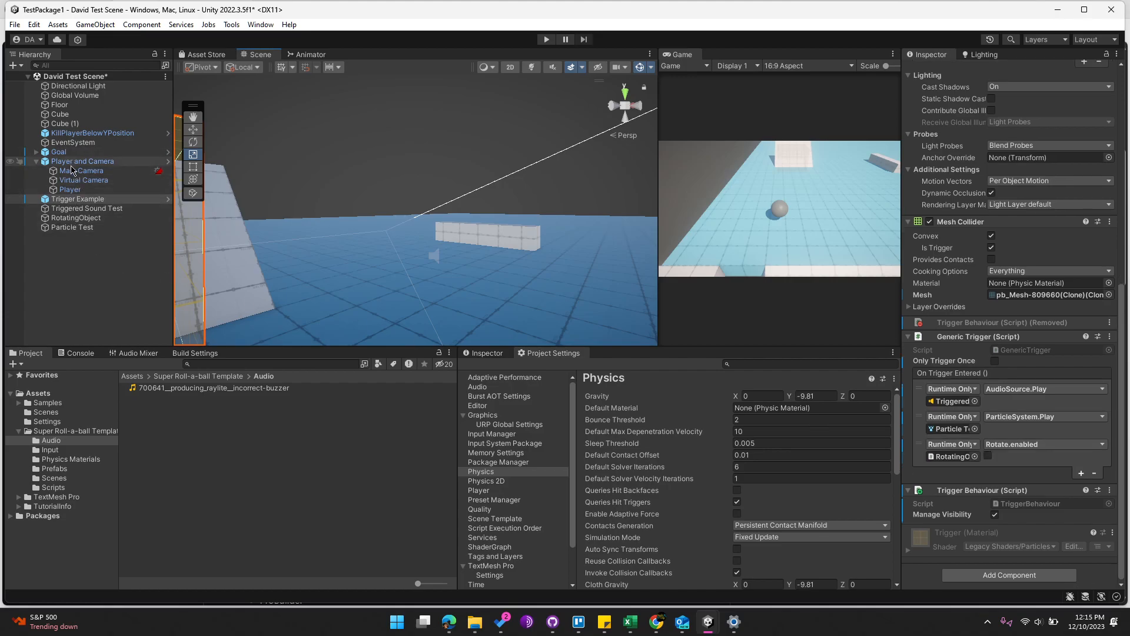
click(76, 218)
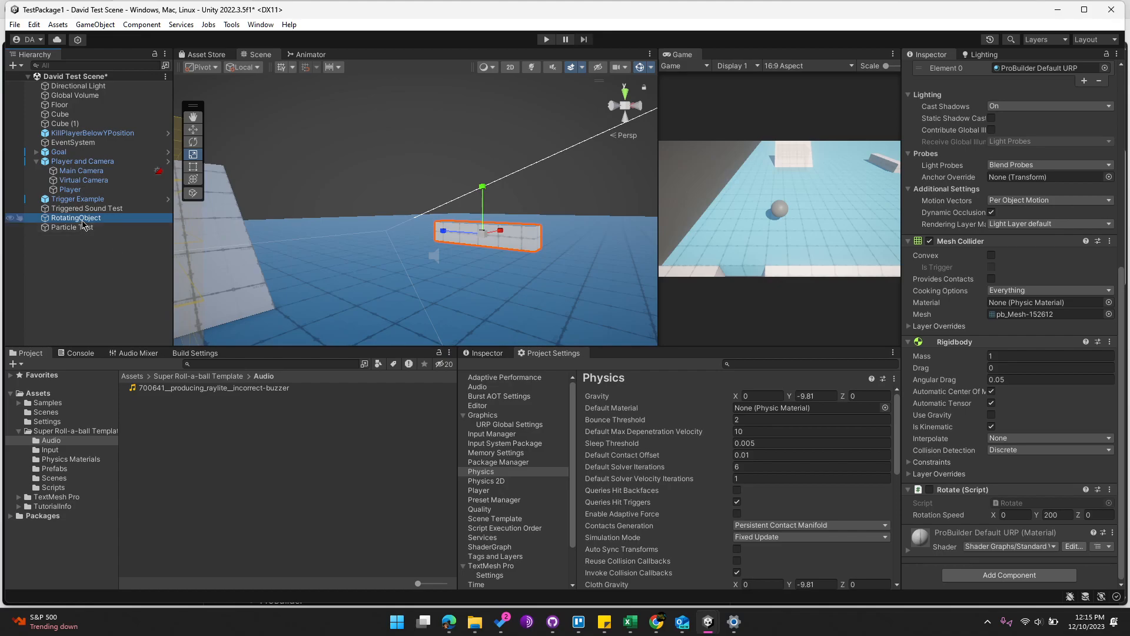
click(82, 200)
scroll(993, 441, down, 3)
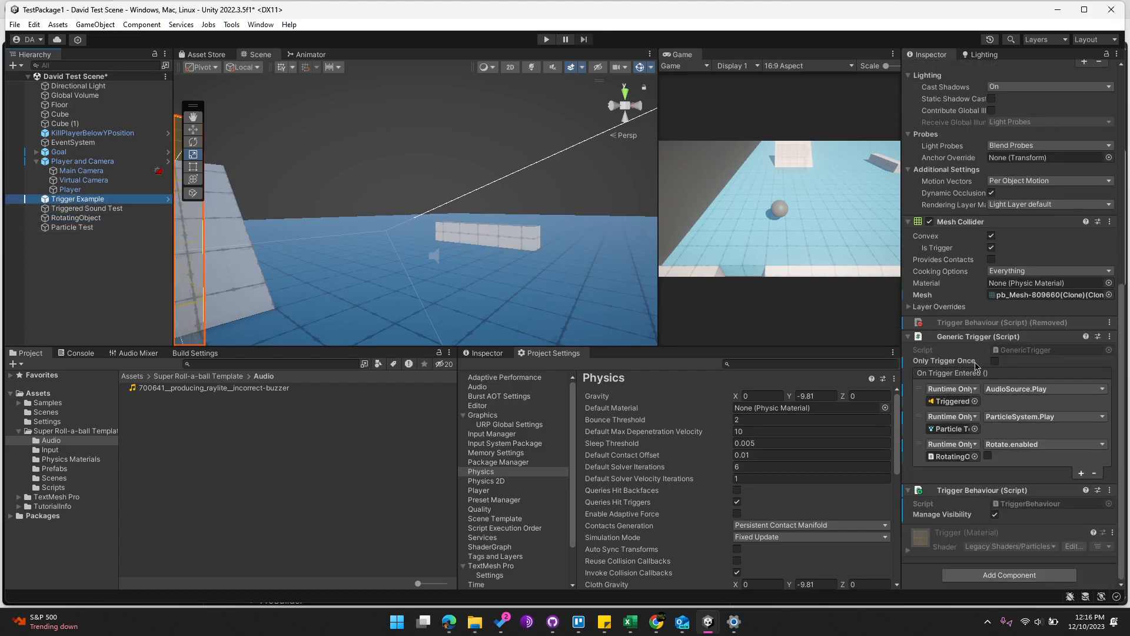
click(988, 456)
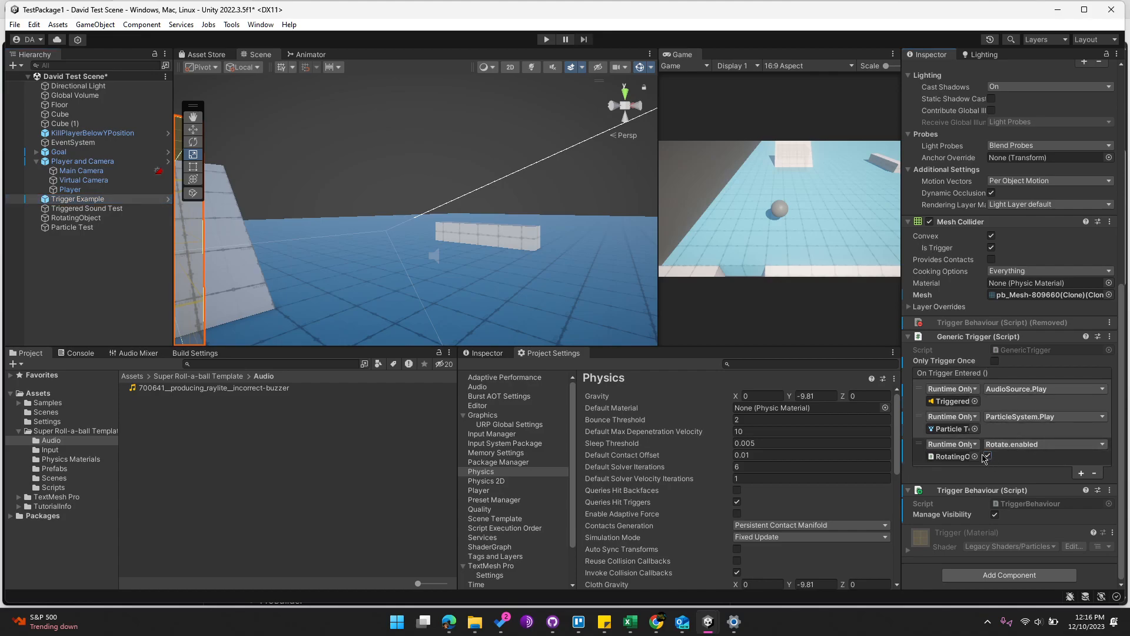
Step: Play-test the scene with RotatingObject selected by rolling the ball into the trigger, watch the object, and stop the game
click(96, 219)
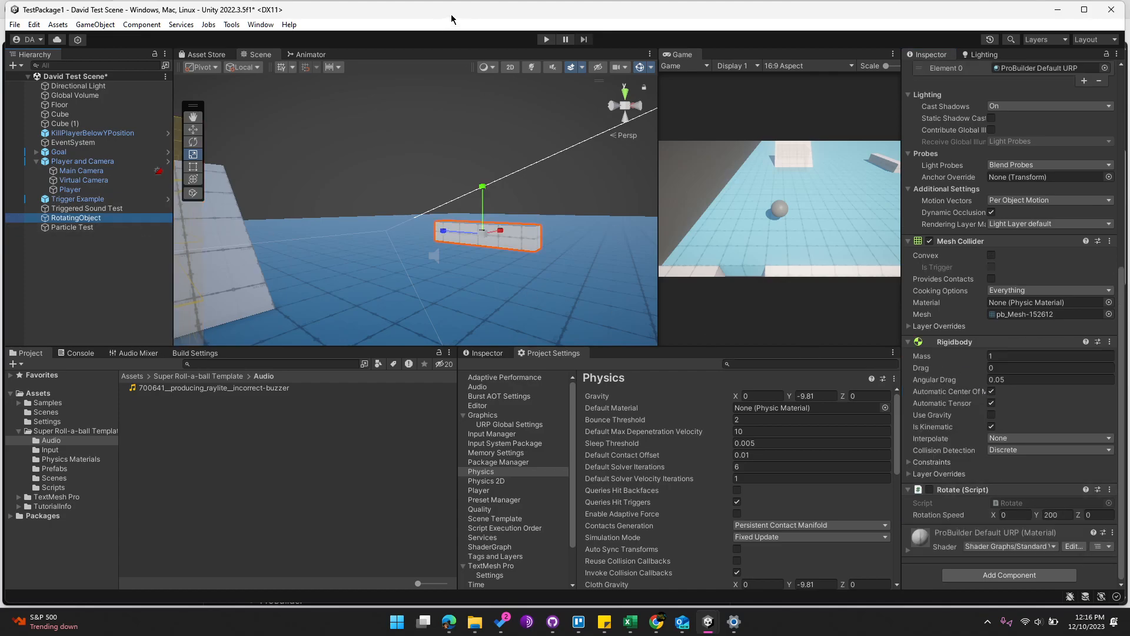
click(546, 39)
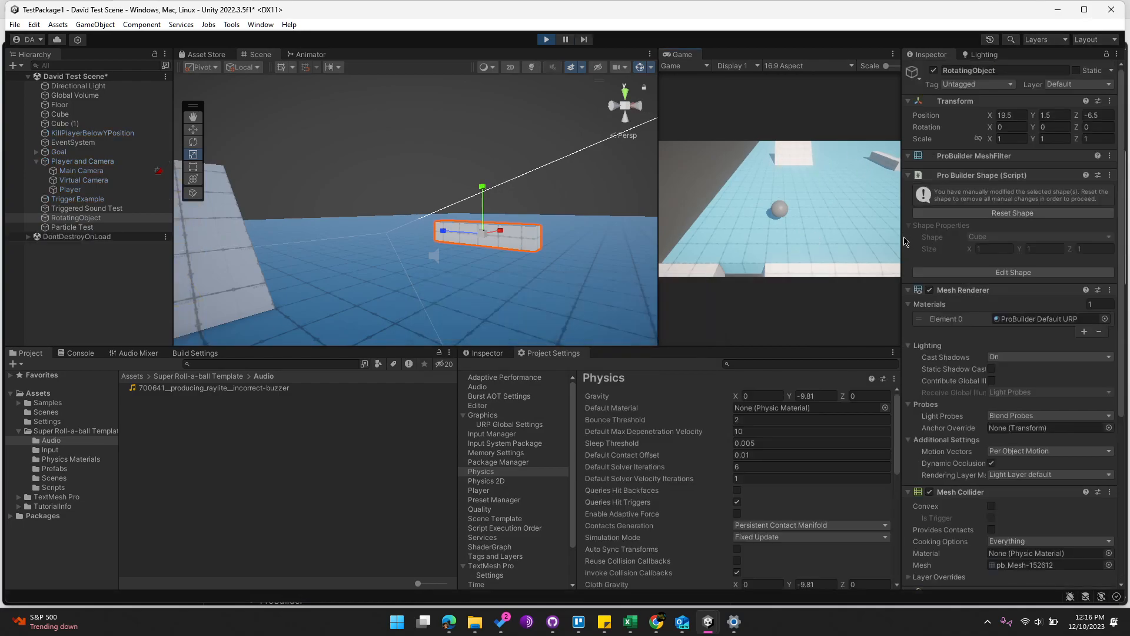
key(w)
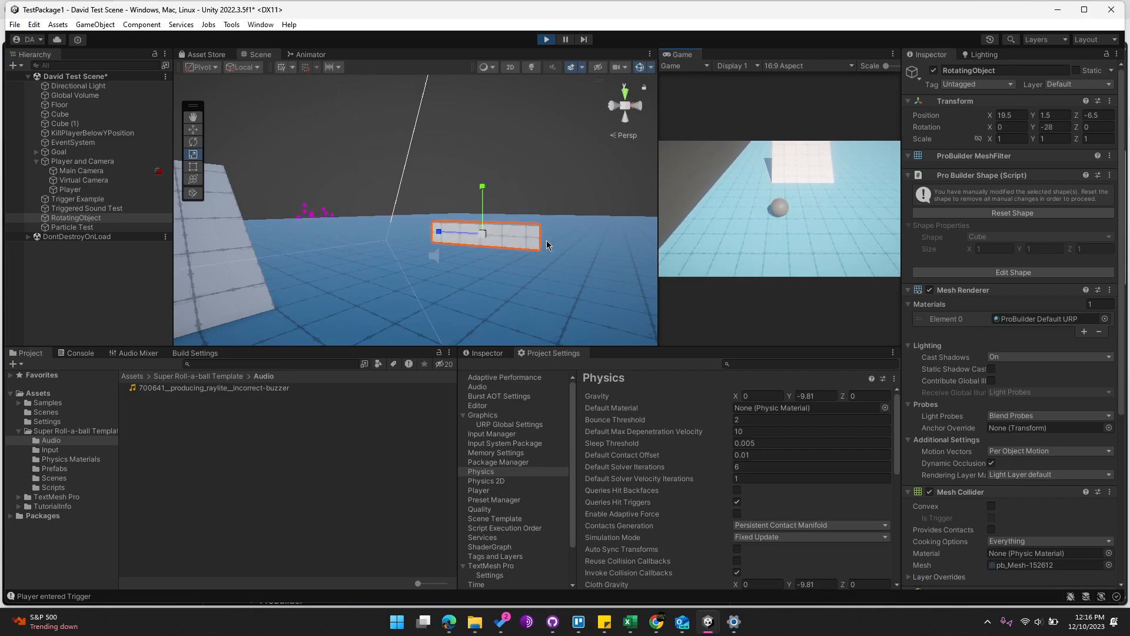
right_drag(552, 249, 639, 274)
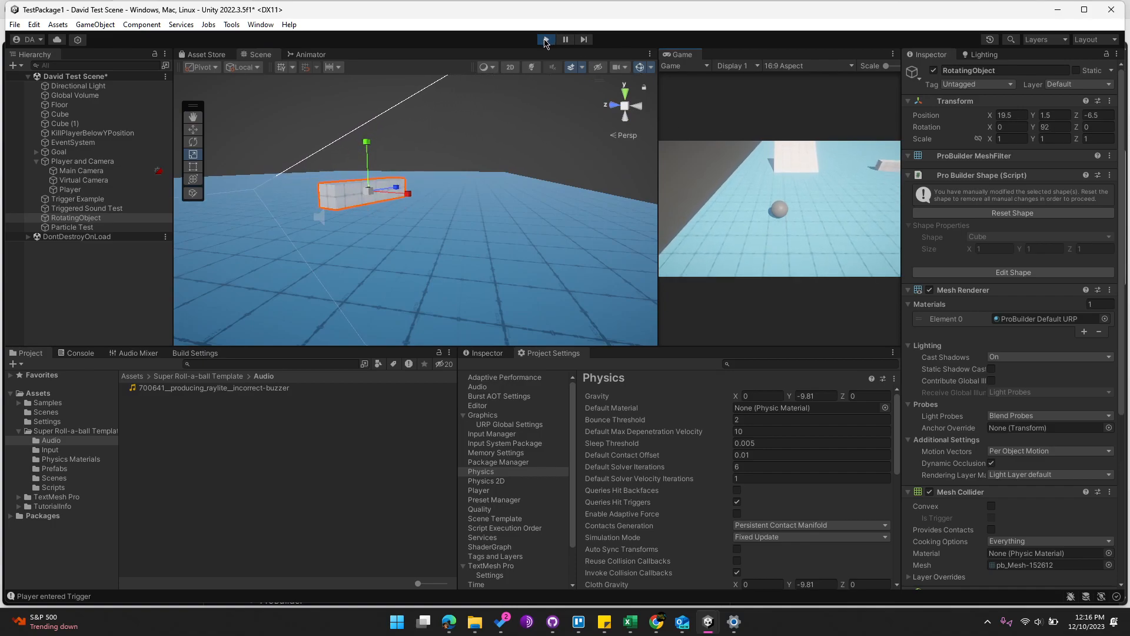
click(545, 41)
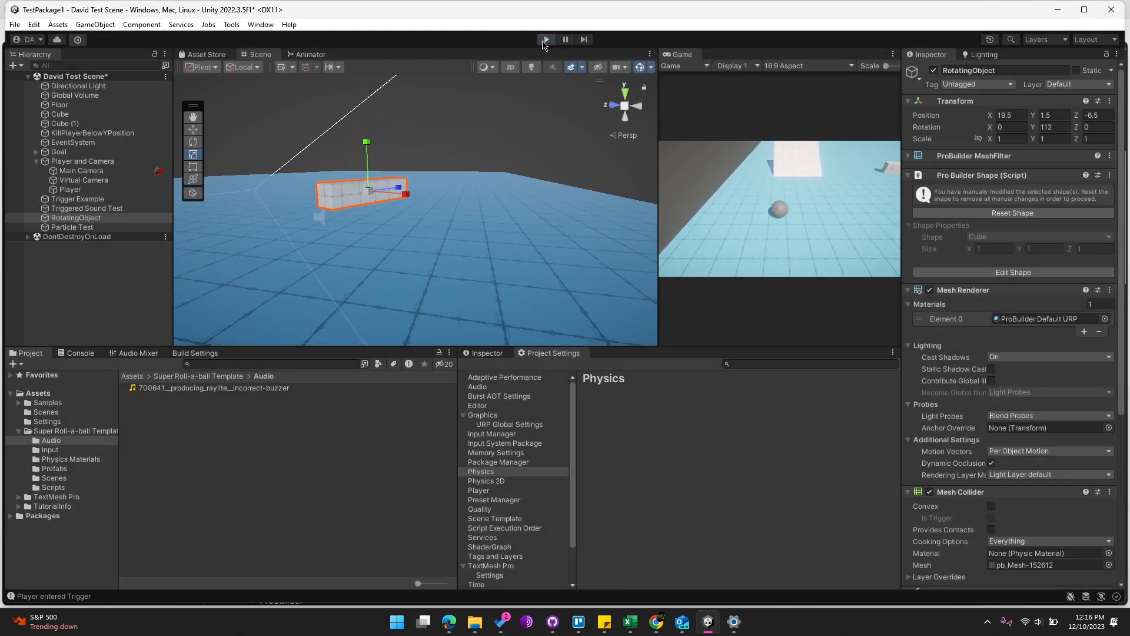
Step: Review the trigger-related objects and Trigger Example's three On Trigger Entered events, and open the Super Roll-a-ball Template's Prefabs folder
scroll(968, 394, down, 6)
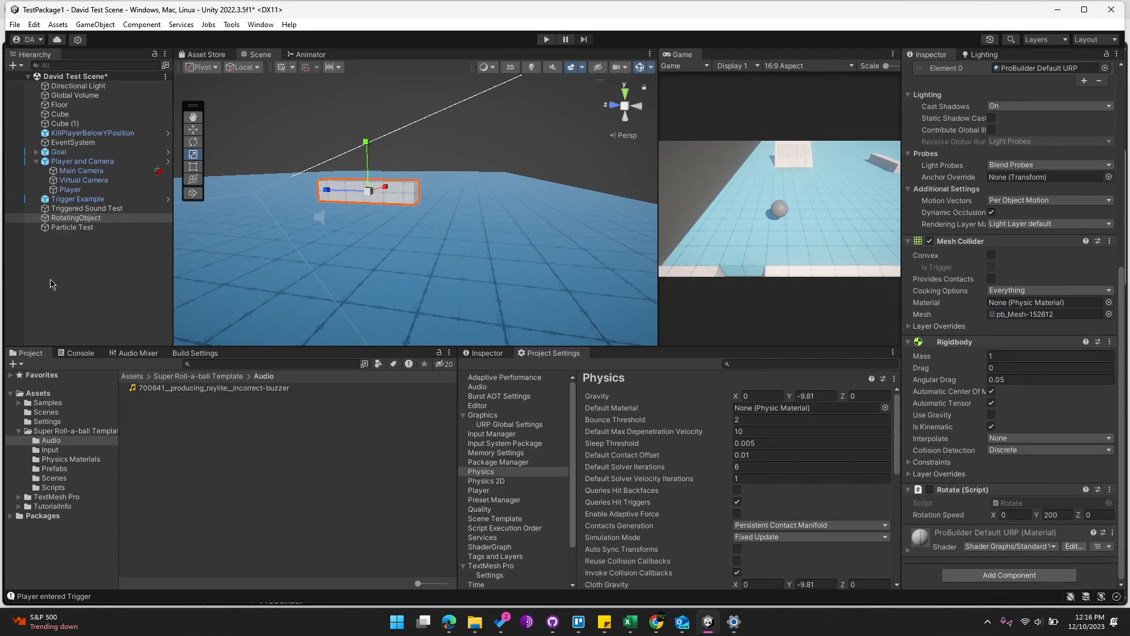
click(85, 208)
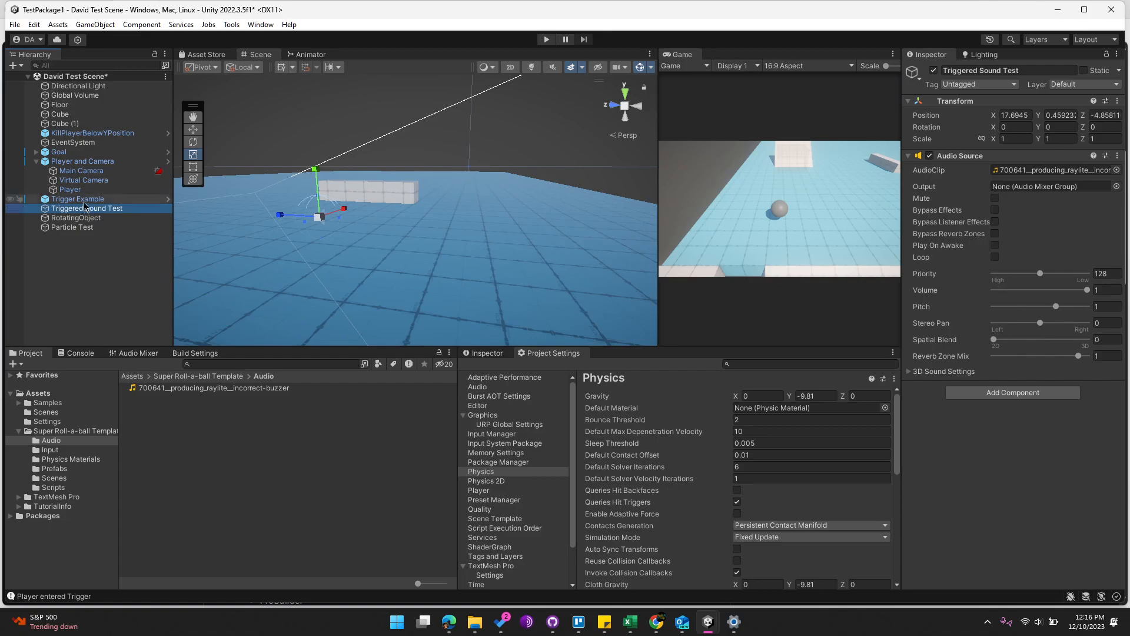
click(84, 199)
scroll(1003, 415, down, 6)
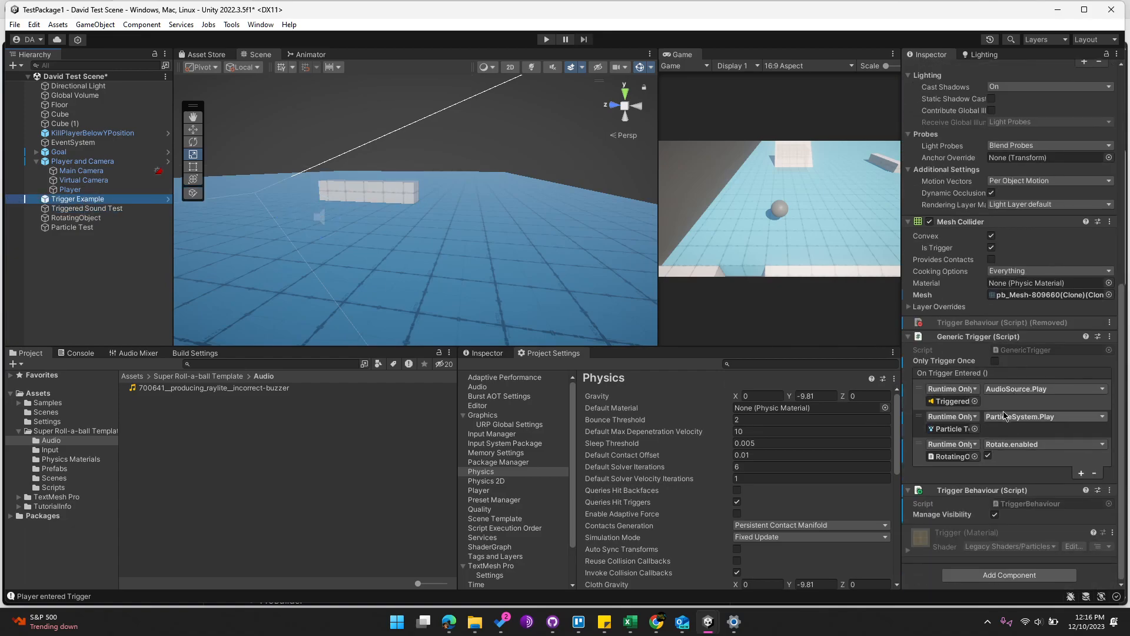
click(783, 220)
right_drag(442, 210, 923, 238)
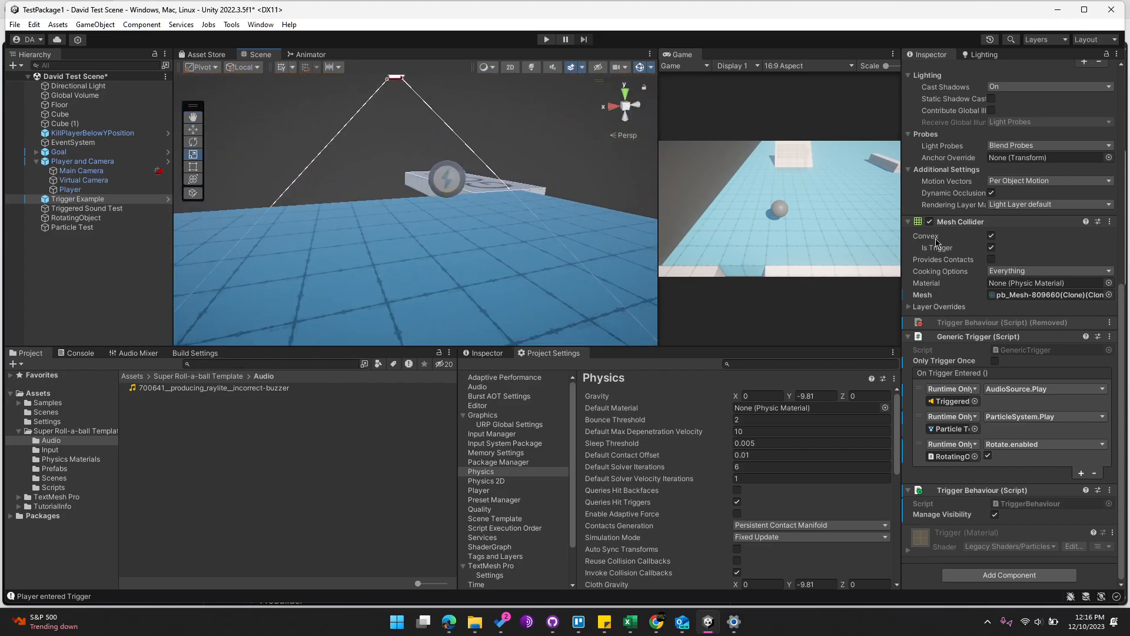
right_drag(377, 199, 454, 225)
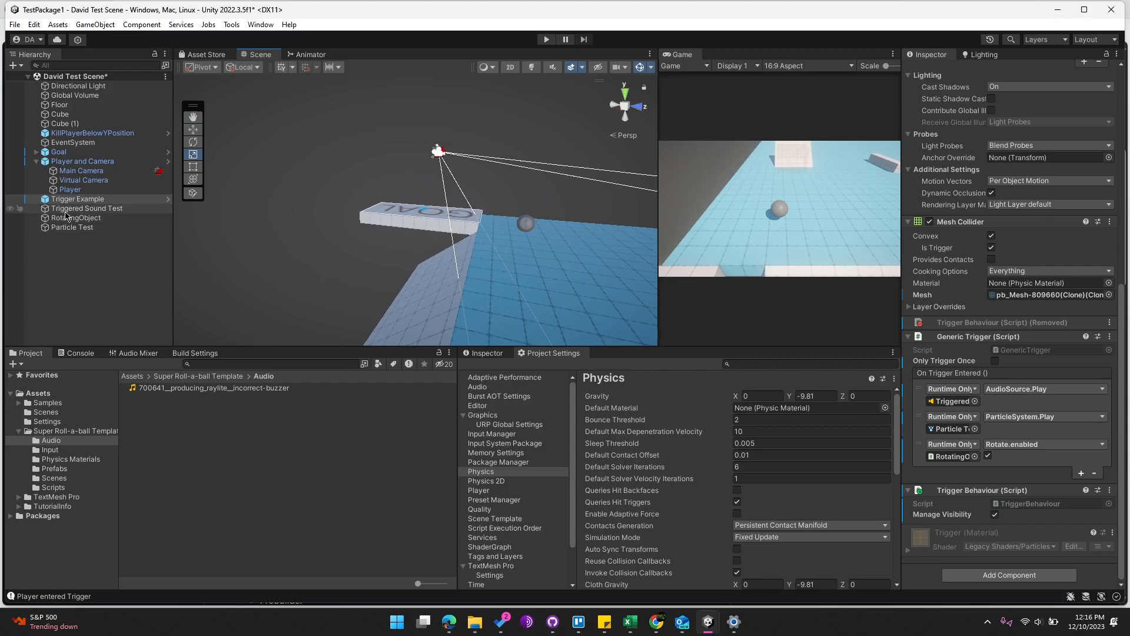
click(80, 199)
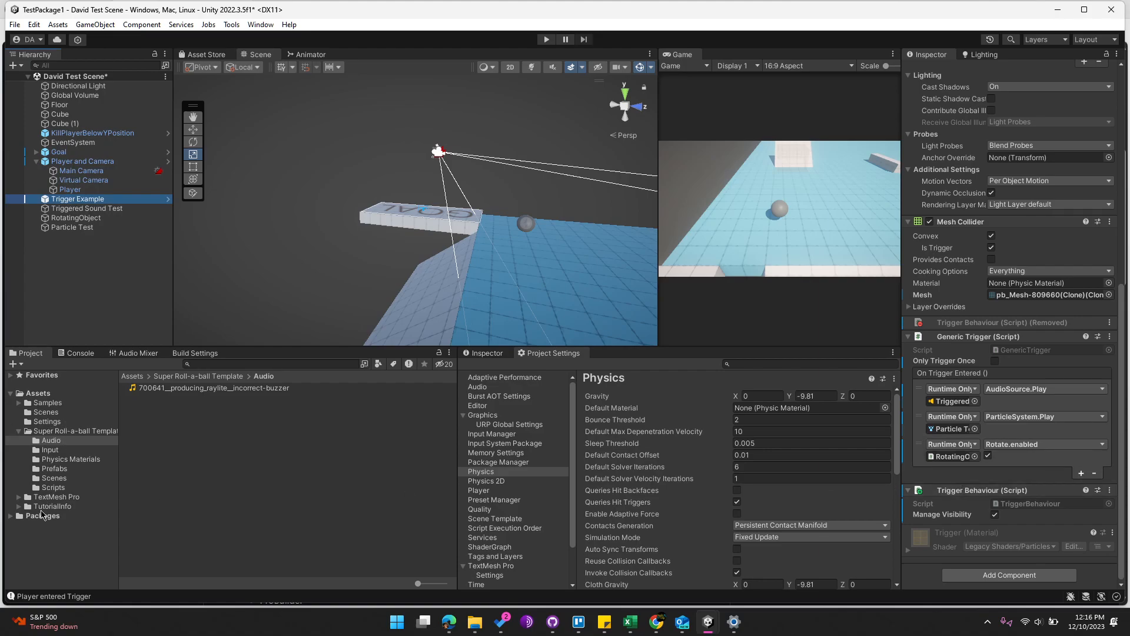
click(55, 469)
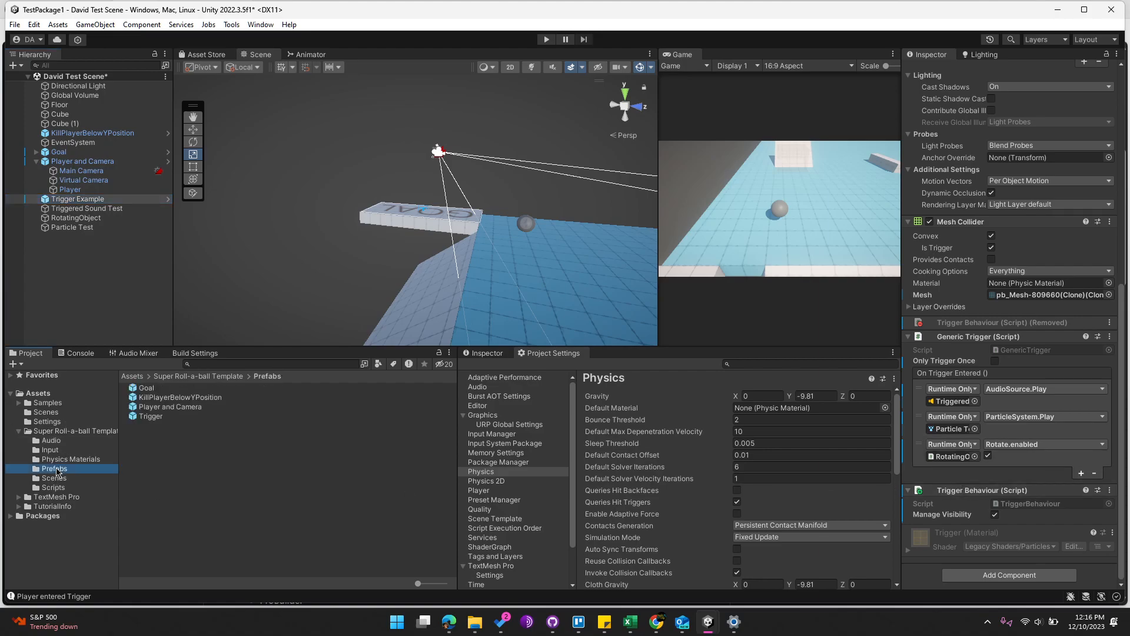
Step: Place an instance of the Trigger prefab on the floor near the ball and review its Mesh Collider and Generic Trigger settings
drag(151, 414, 576, 262)
right_drag(528, 308, 605, 306)
key(w)
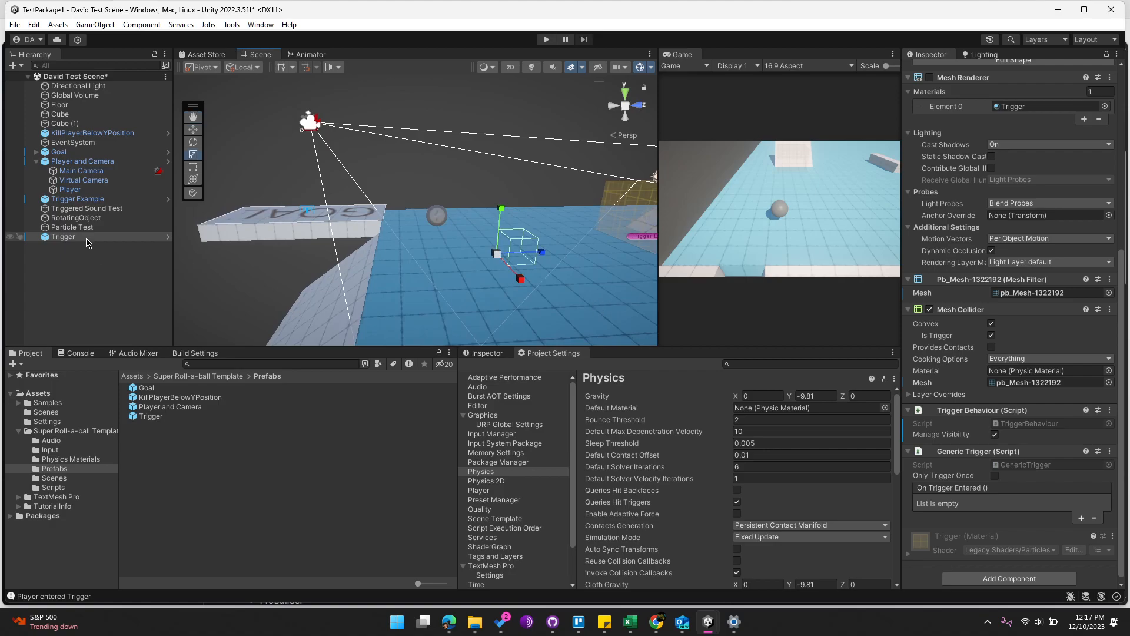
key(w)
right_drag(353, 277, 501, 271)
key(a)
scroll(1042, 489, down, 1)
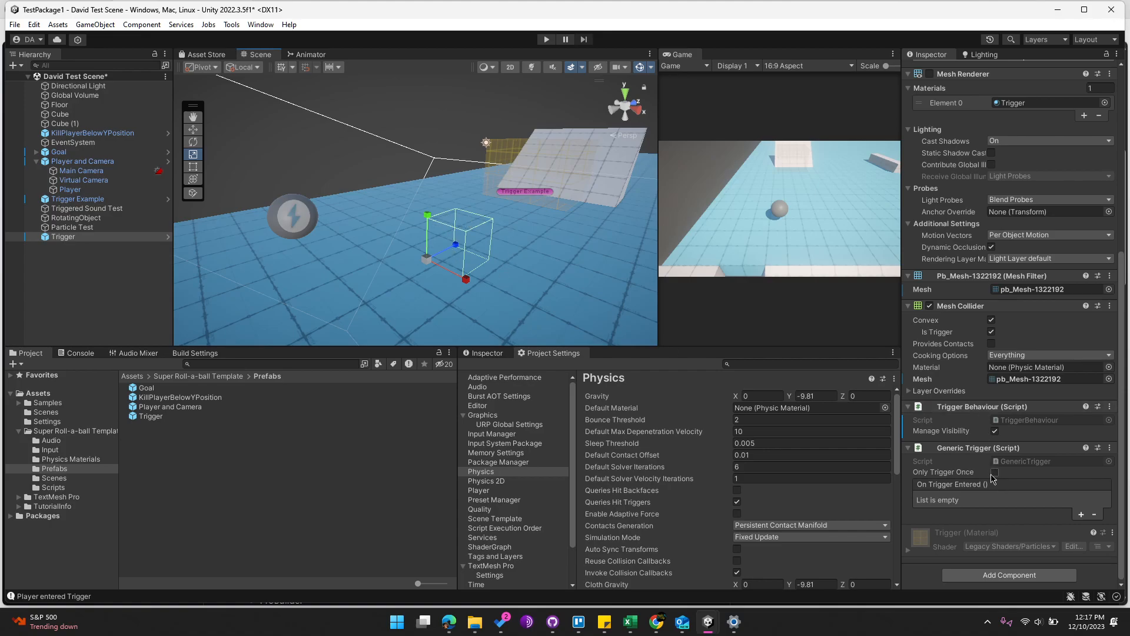
click(991, 332)
Step: Resize the new Trigger box with the Rect tool to a scale of about 2.36 × 1.05 × 2.01
click(194, 170)
drag(425, 259, 348, 299)
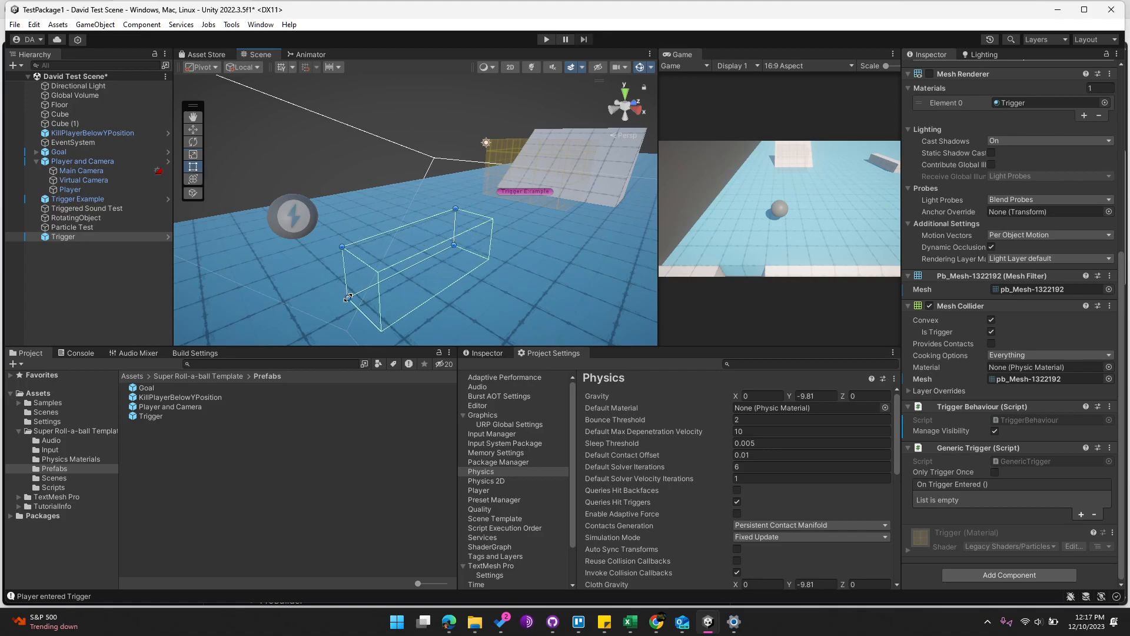
drag(456, 208, 471, 185)
drag(459, 243, 428, 226)
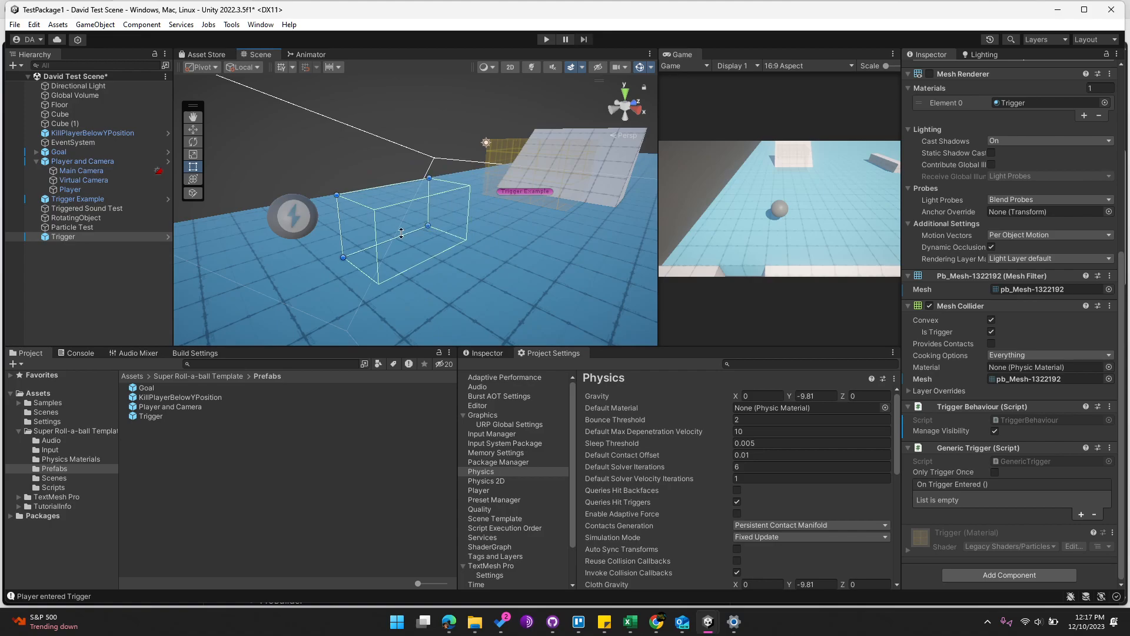
right_drag(327, 272, 563, 223)
drag(538, 210, 477, 206)
middle_drag(537, 245, 513, 262)
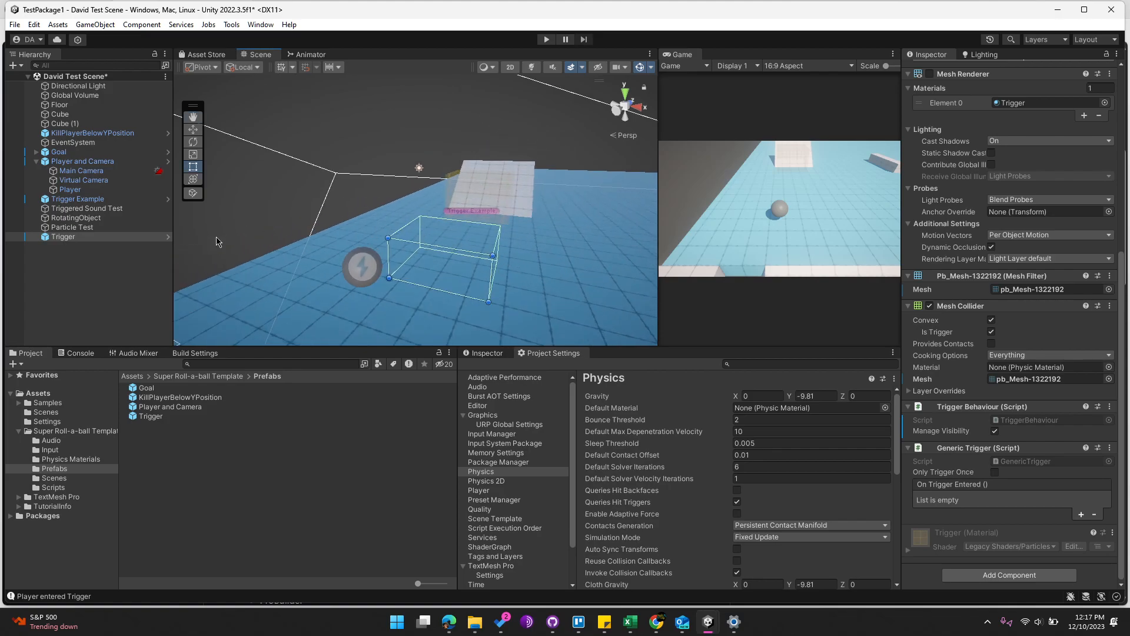
Step: Add an On Trigger Entered event to Trigger's Generic Trigger that calls GameObject.SetActive on the Goal object
click(118, 256)
click(117, 236)
right_drag(436, 243, 305, 264)
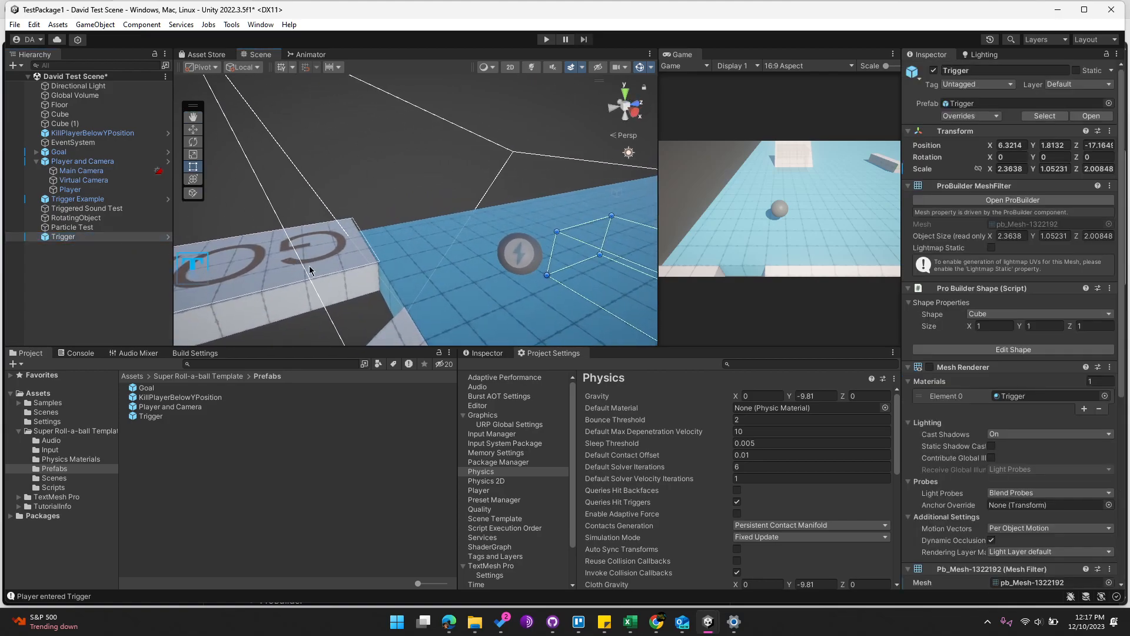
key(f)
scroll(1025, 484, down, 5)
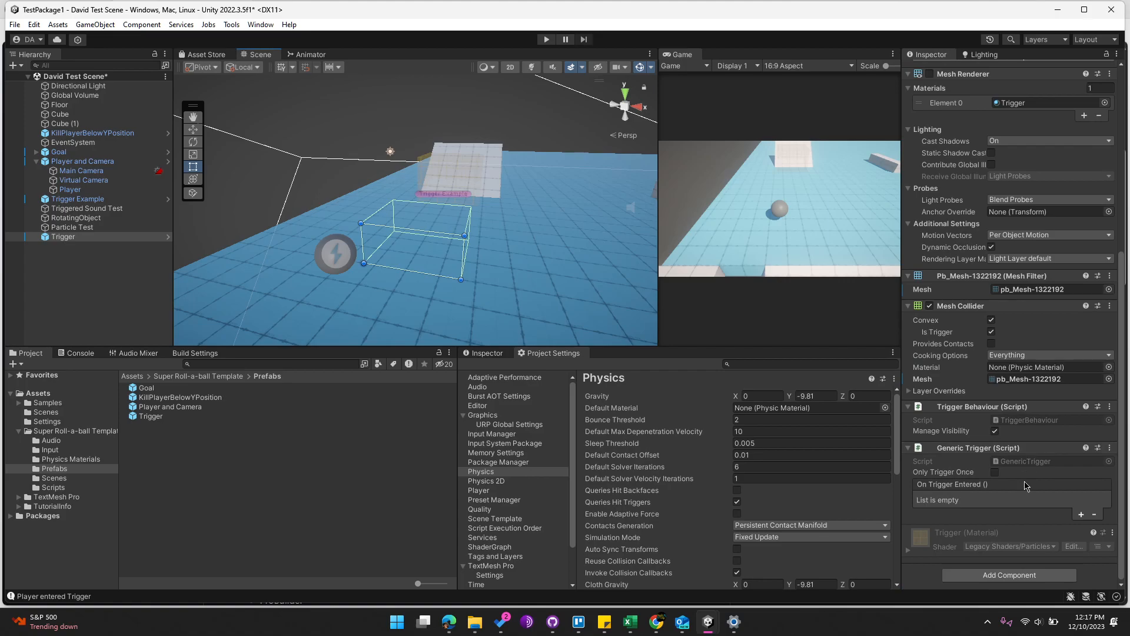
click(1080, 515)
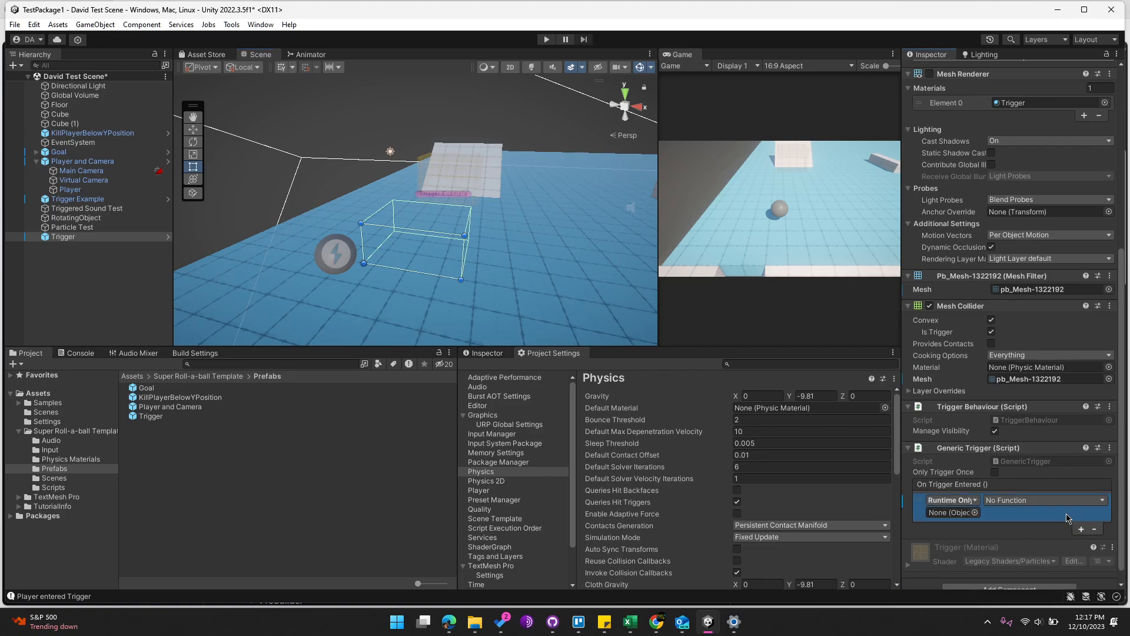
click(79, 153)
drag(79, 153, 959, 513)
click(1022, 501)
mouse_move(1037, 396)
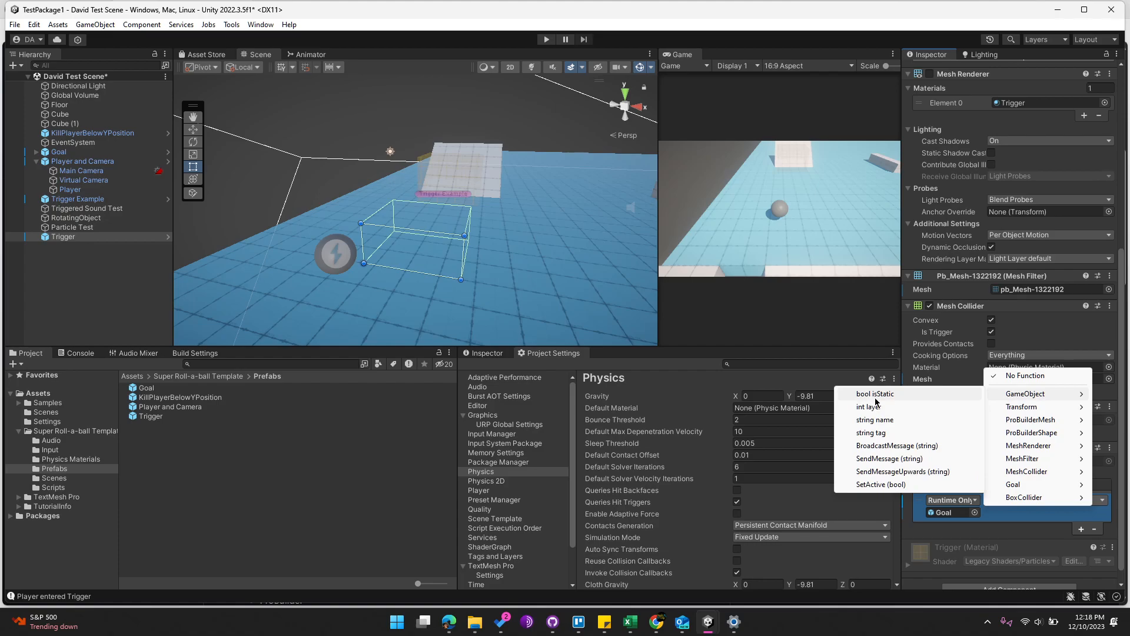
click(881, 485)
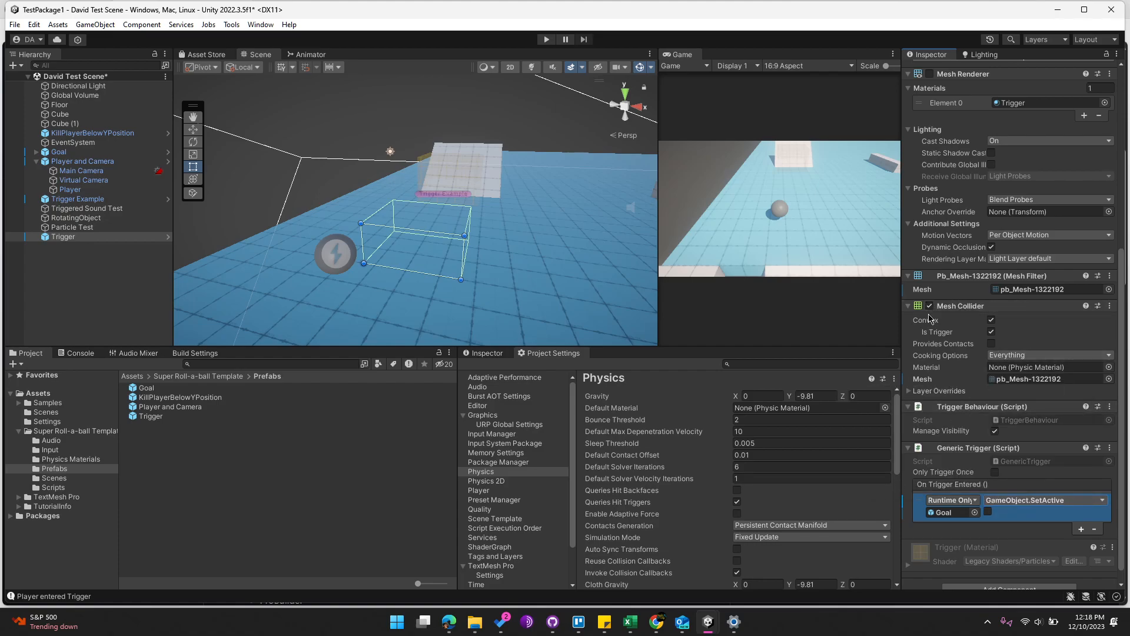
Step: Toggle the Goal object's active state several times to demonstrate what SetActive does, leaving it active
scroll(935, 321, down, 1)
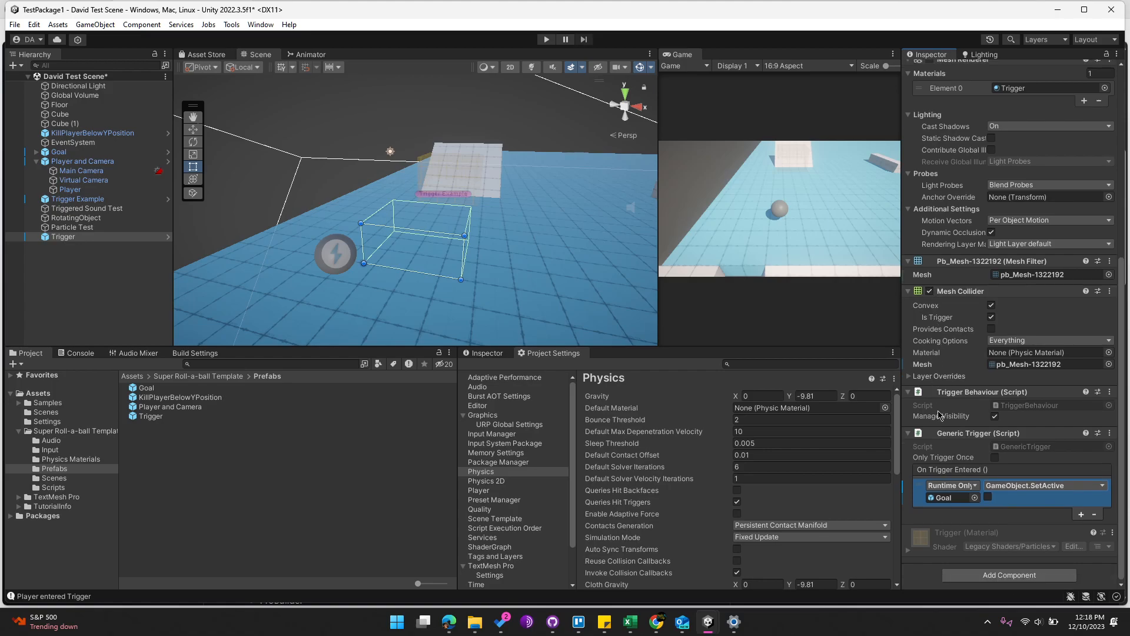
scroll(940, 383, up, 2)
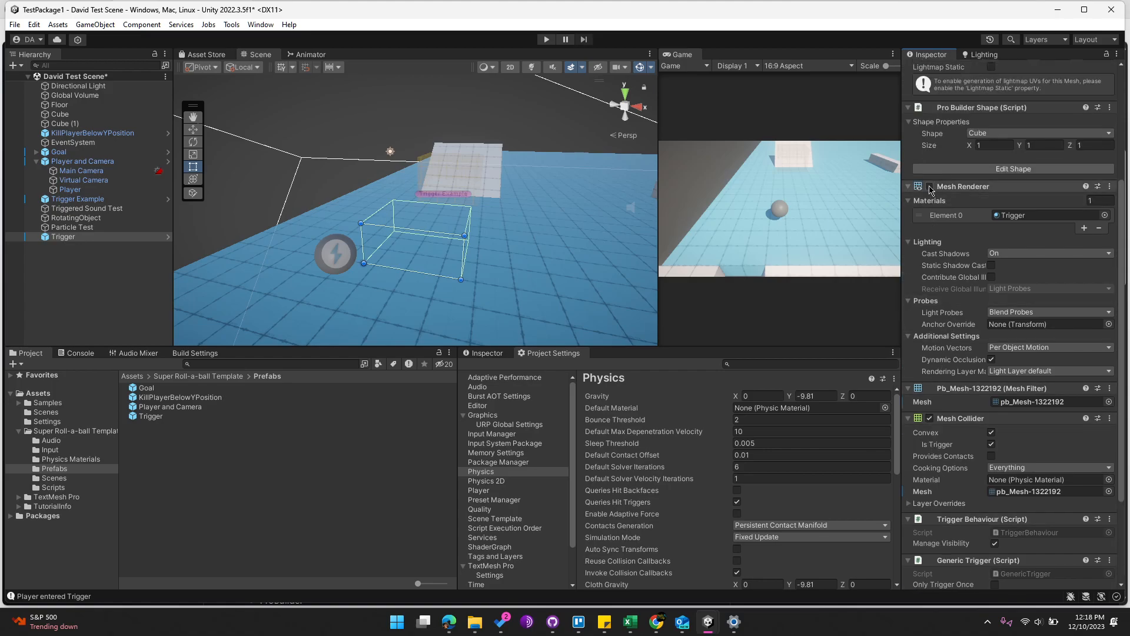
scroll(936, 194, up, 2)
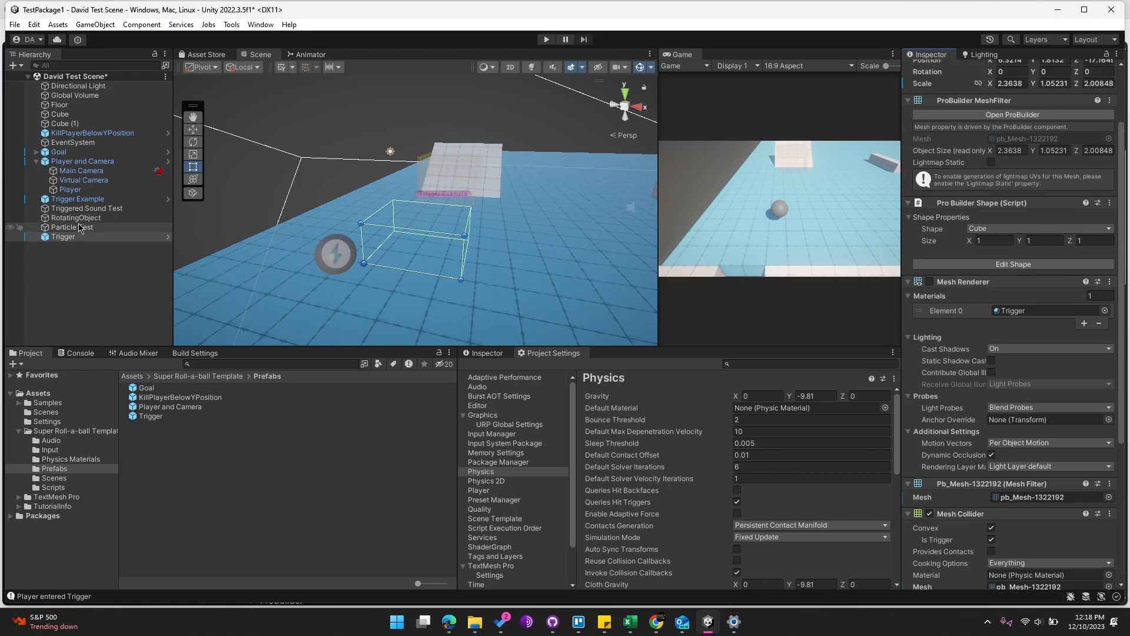
double_click(59, 152)
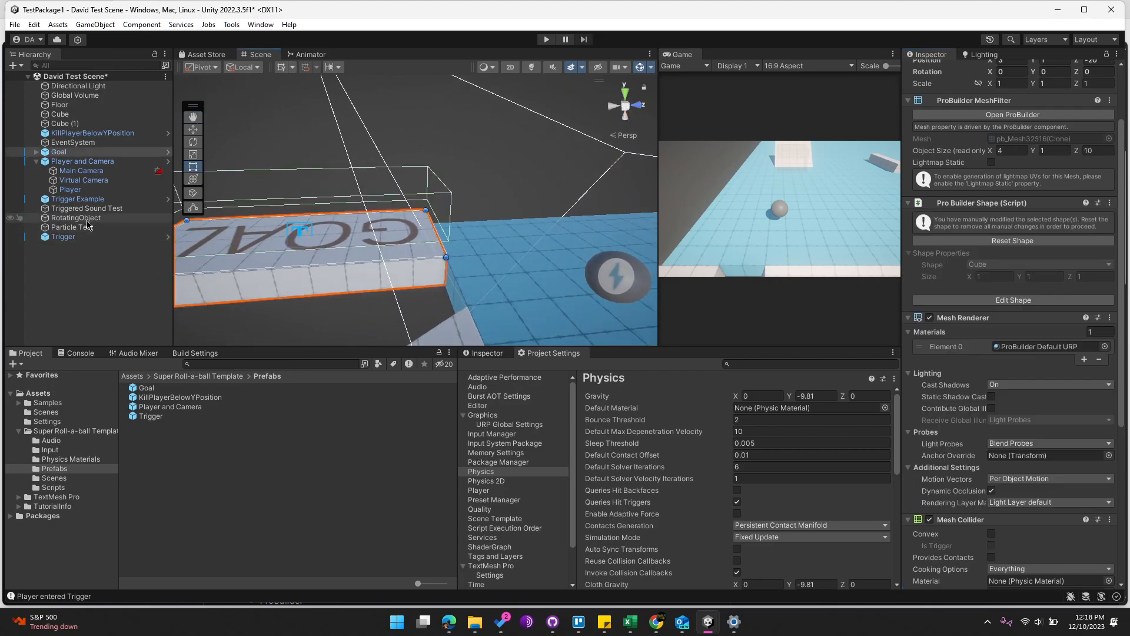
click(117, 154)
scroll(933, 175, up, 2)
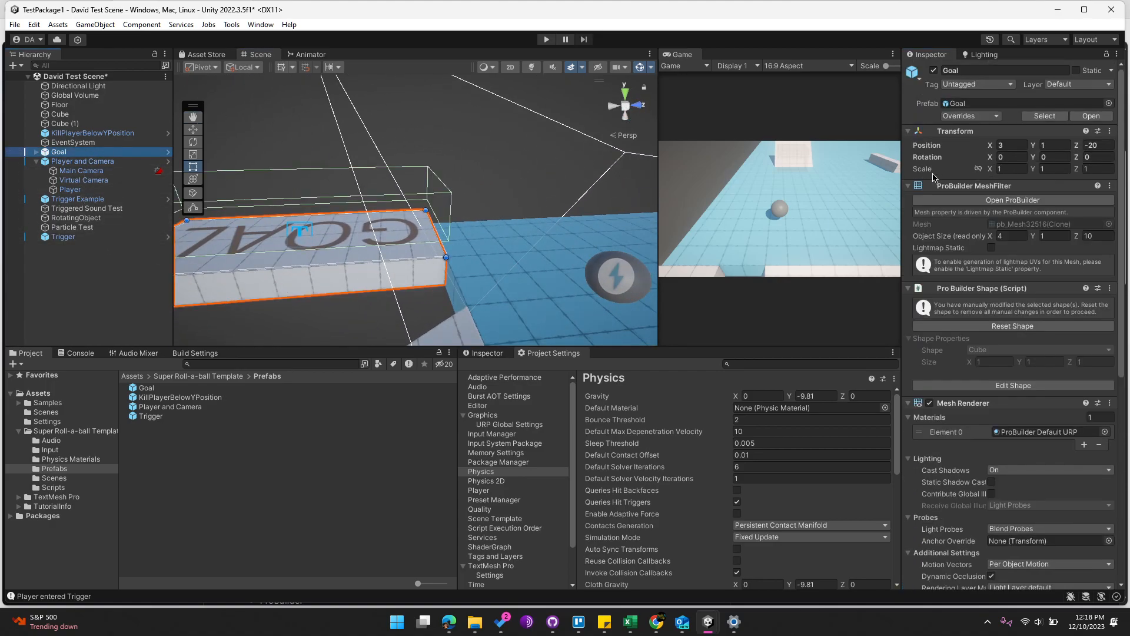
click(935, 72)
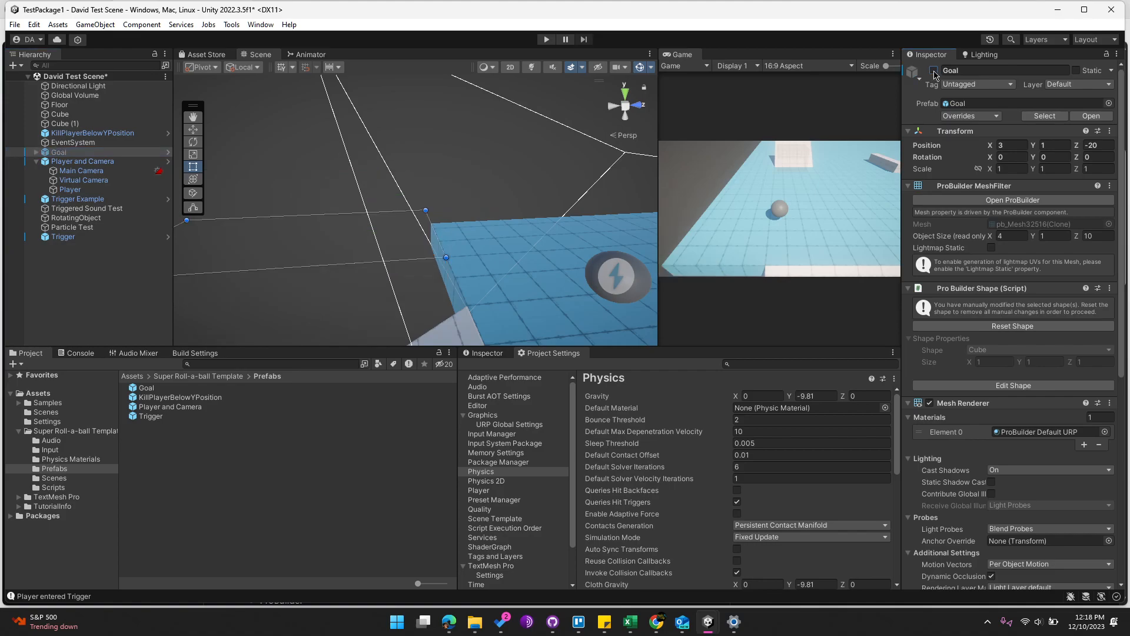
click(935, 71)
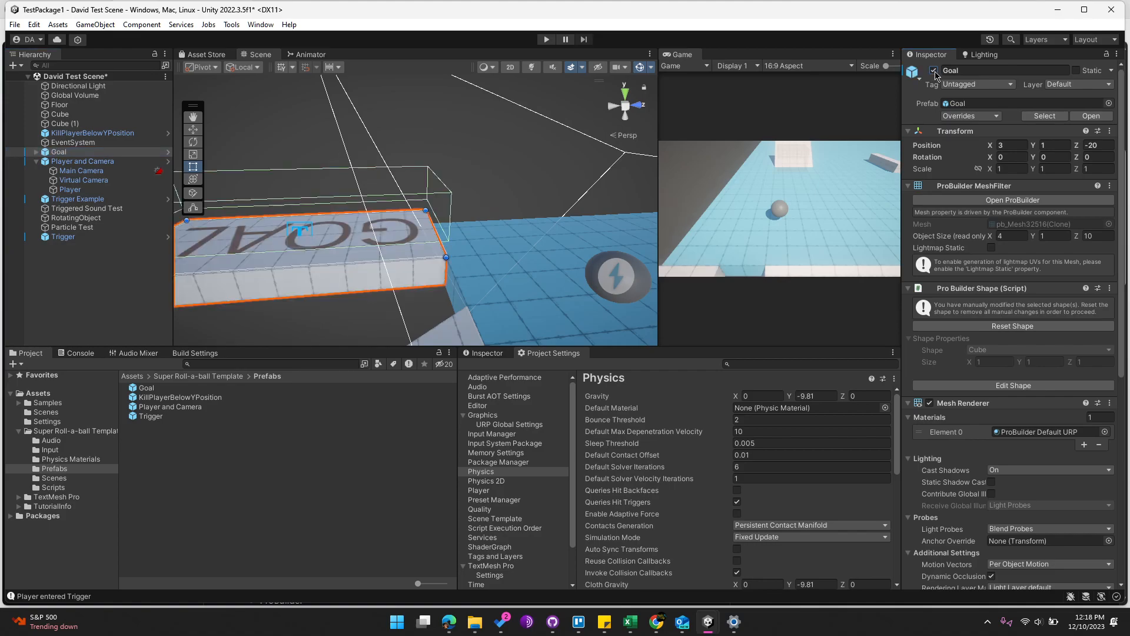
click(935, 71)
click(935, 71)
click(934, 71)
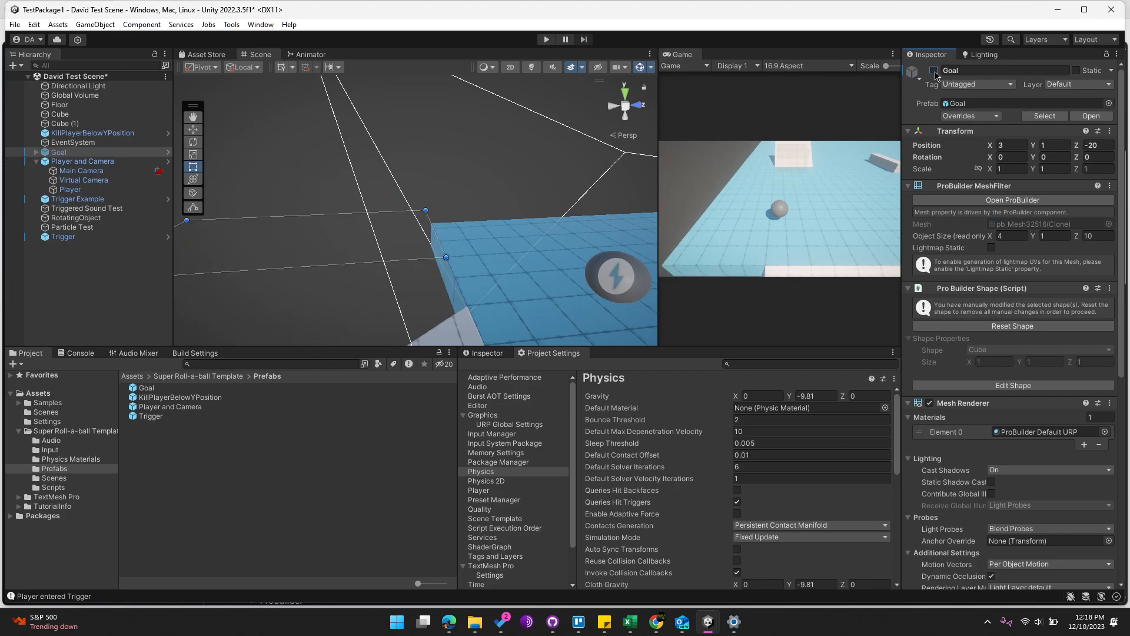
click(935, 71)
click(935, 71)
click(935, 72)
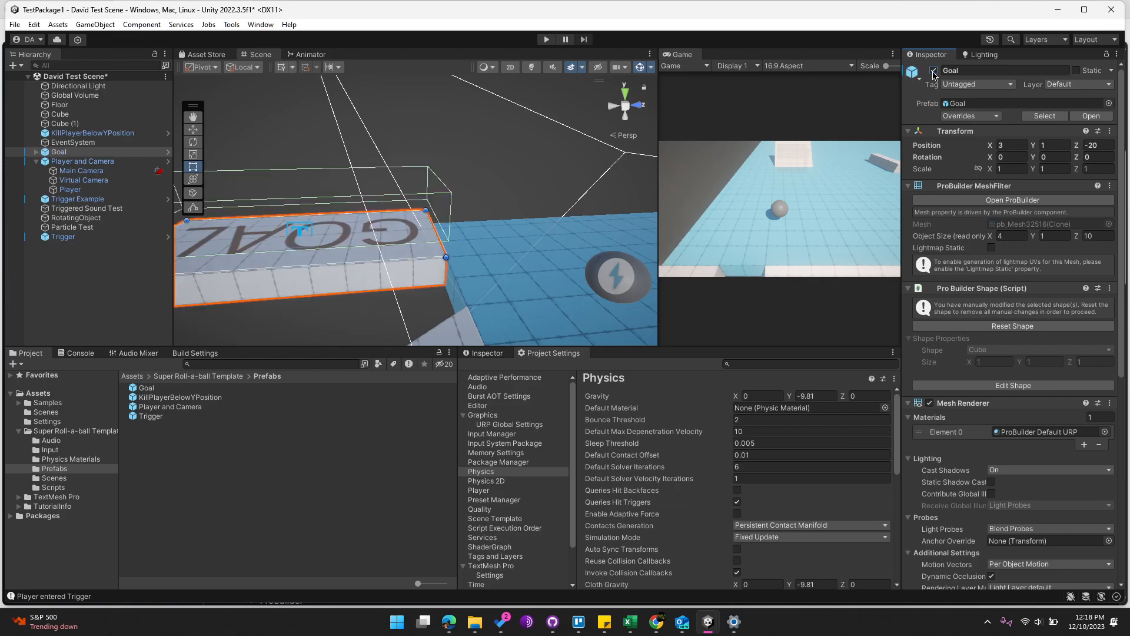
Step: Turn on the SetActive value for Goal in Trigger's On Trigger Entered event
click(63, 236)
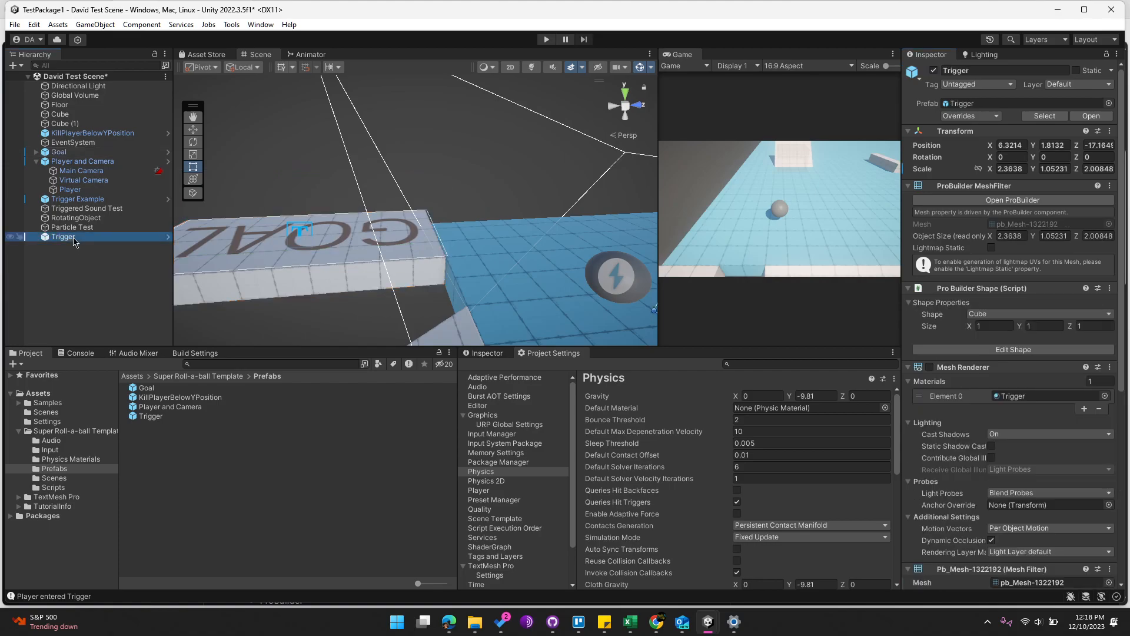
scroll(984, 369, down, 10)
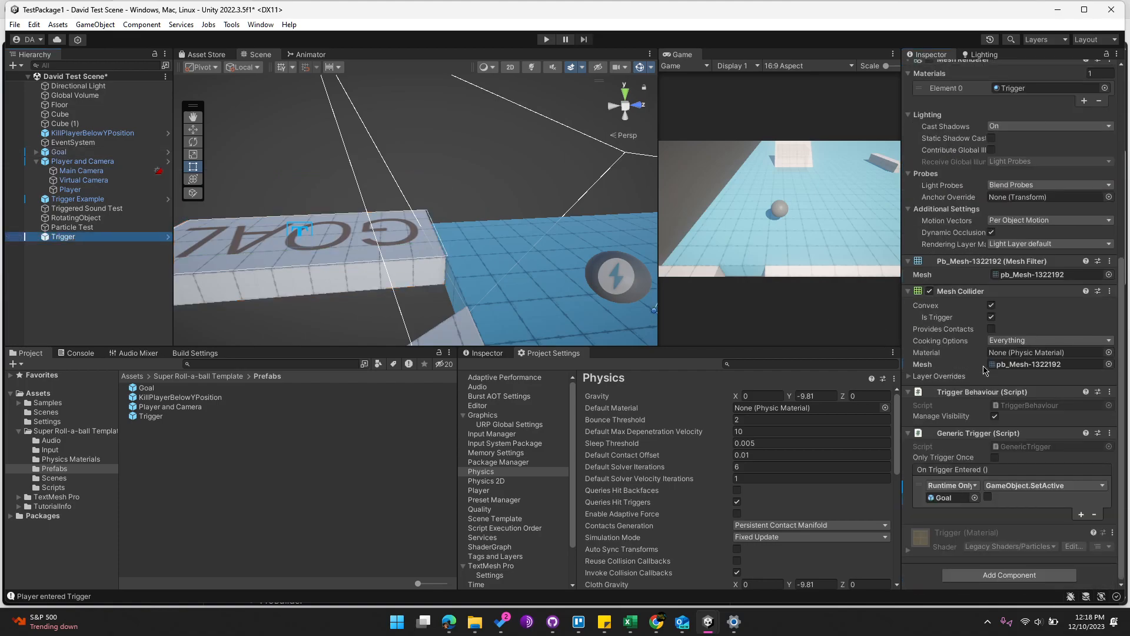
click(988, 497)
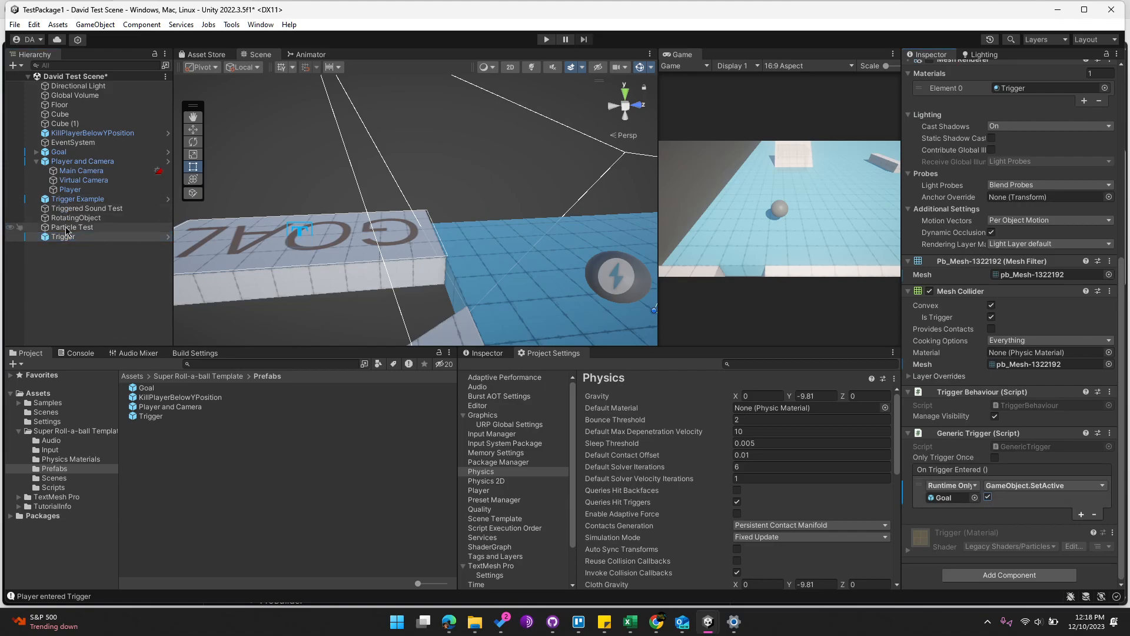
Step: Deactivate the Goal object in the scene
click(75, 153)
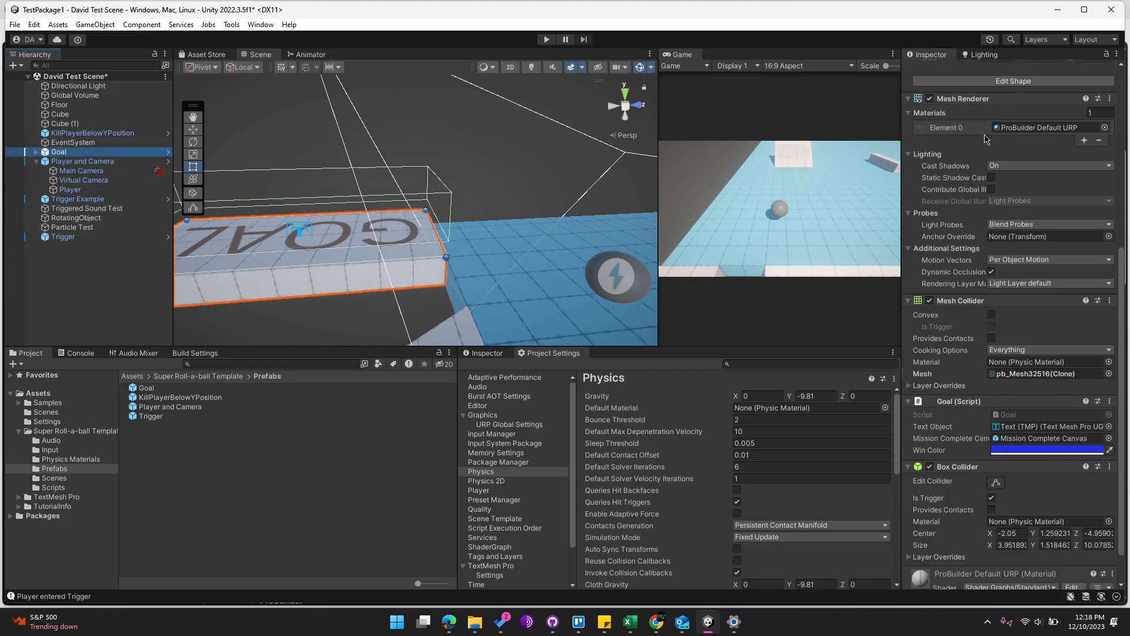
scroll(981, 139, up, 10)
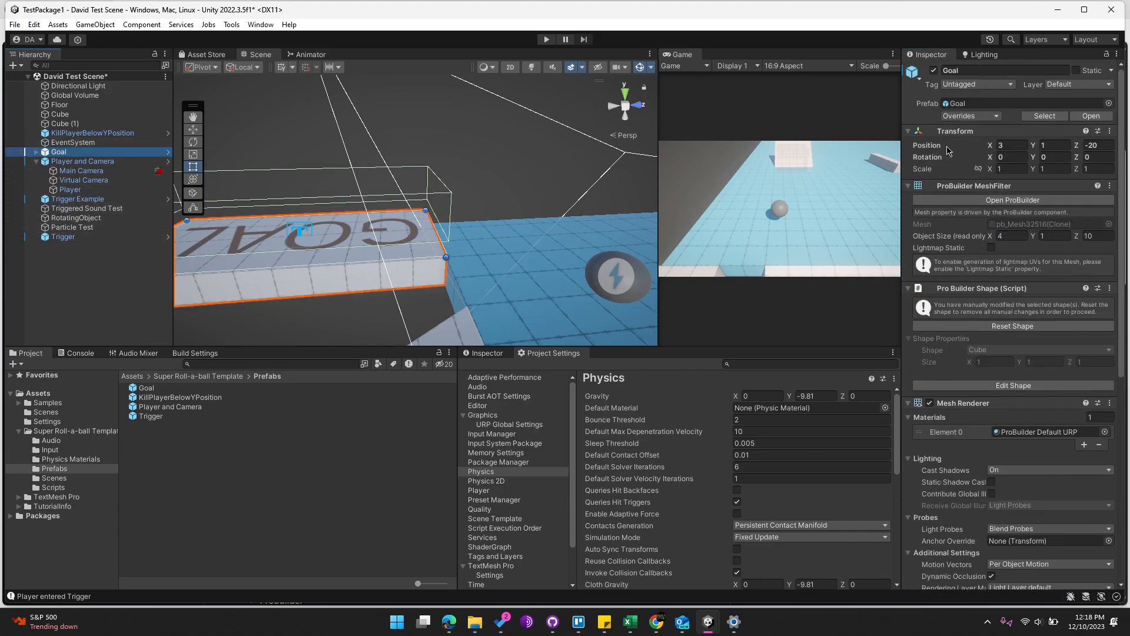
click(934, 70)
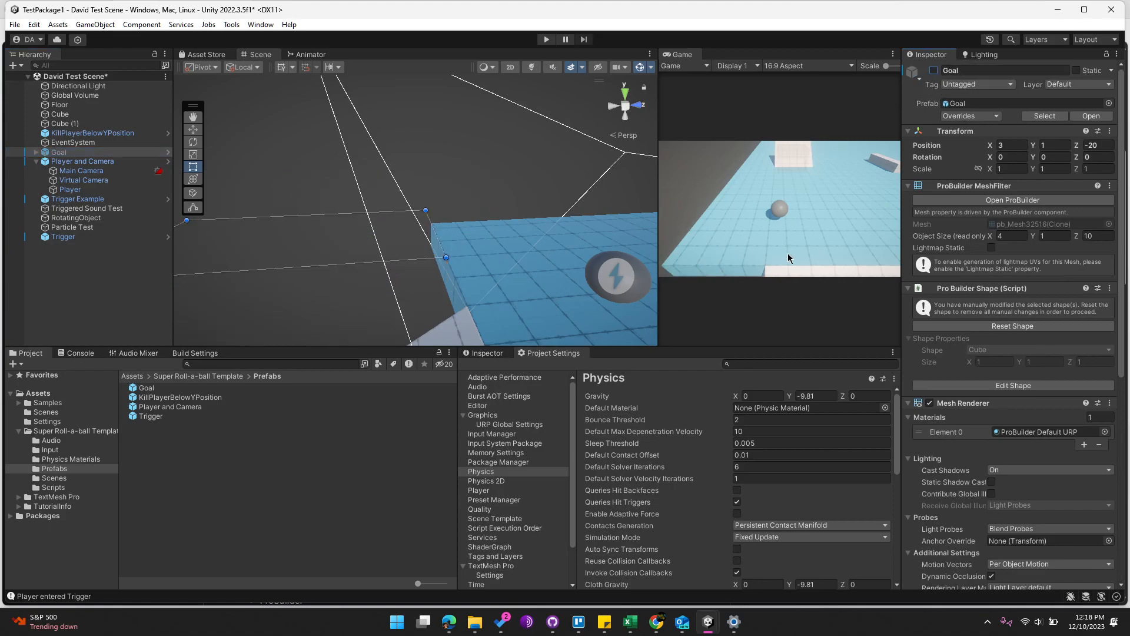
click(807, 247)
Step: Move Trigger along the floor to the corner near the ball, at about X 2.57, Z -20.52
right_drag(549, 174, 701, 189)
click(66, 236)
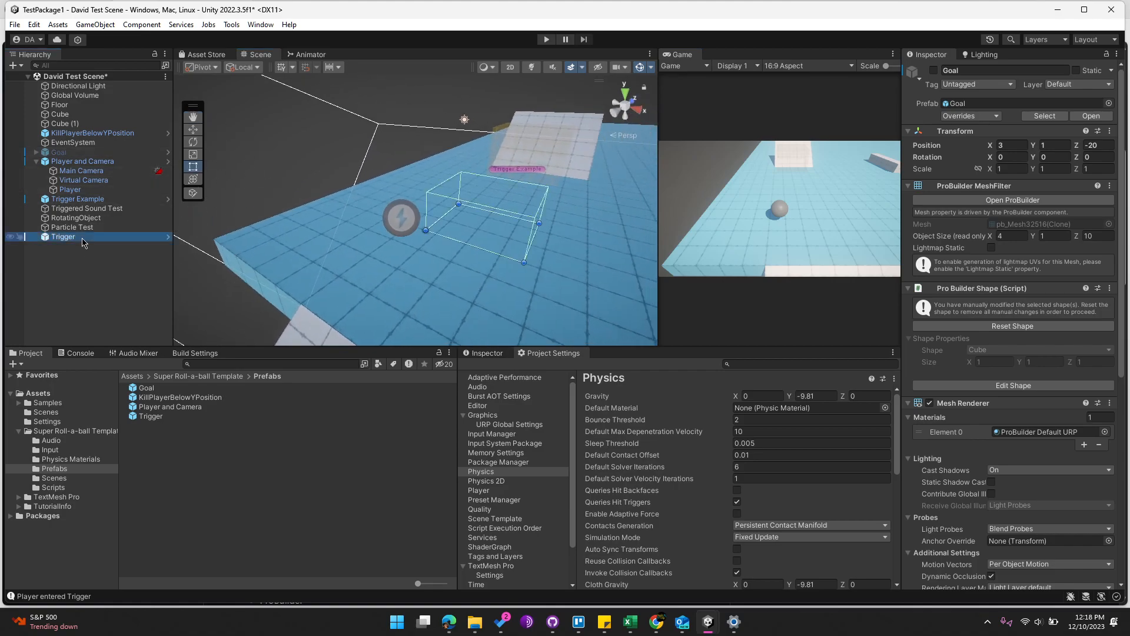
key(w)
drag(419, 239, 333, 330)
middle_drag(333, 330, 400, 300)
scroll(416, 281, down, 2)
middle_drag(507, 253, 459, 260)
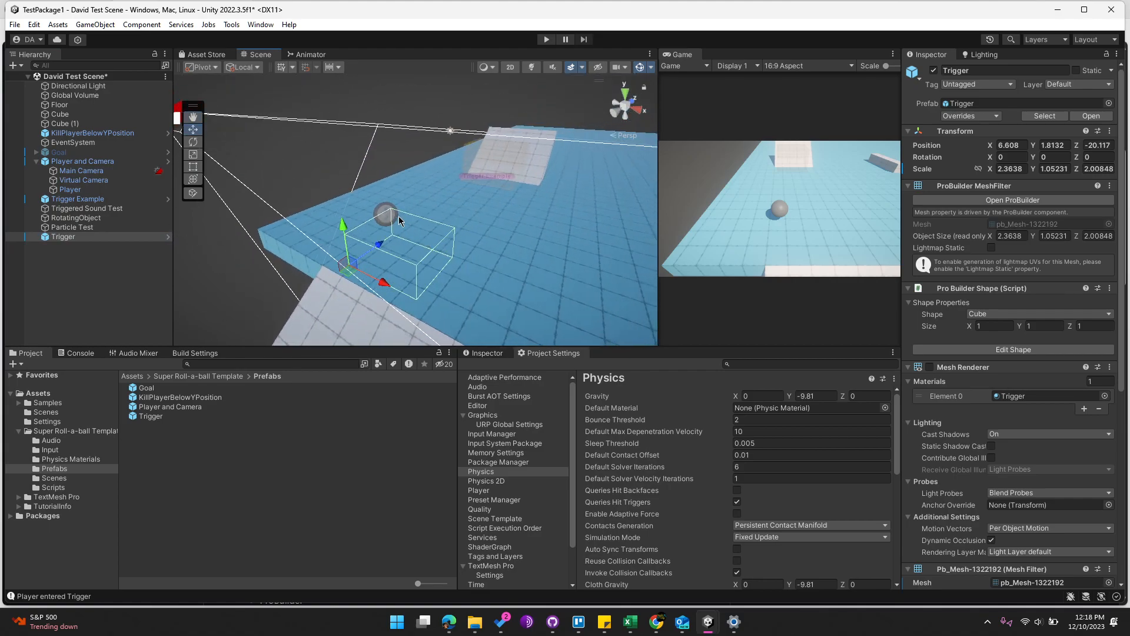
drag(355, 271, 263, 238)
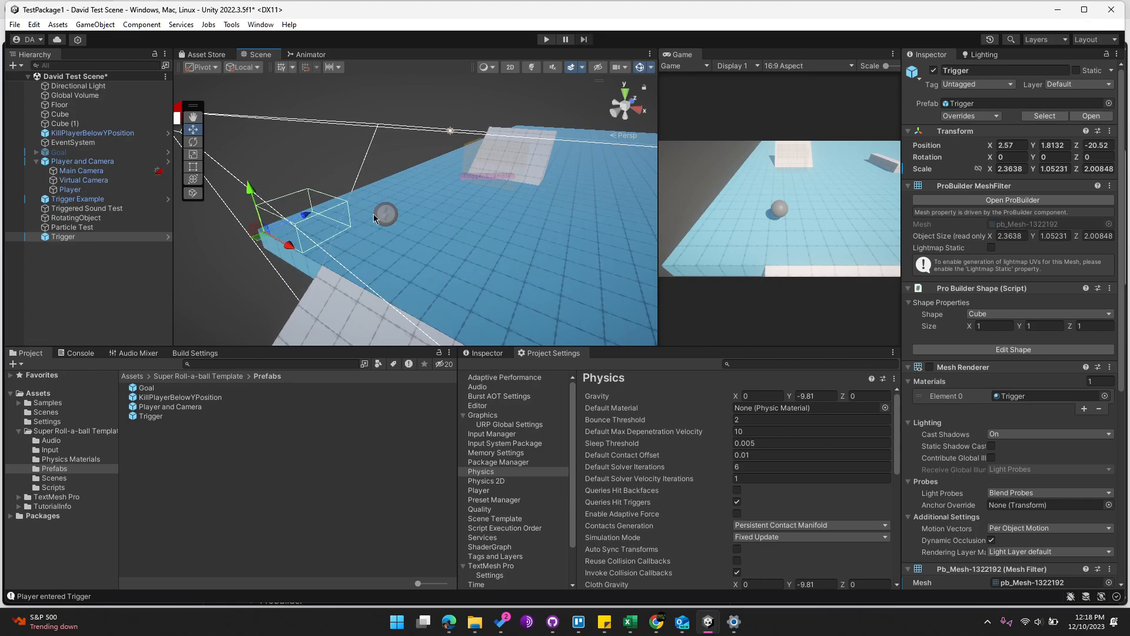
Step: Play-test the scene with Trigger selected
click(546, 39)
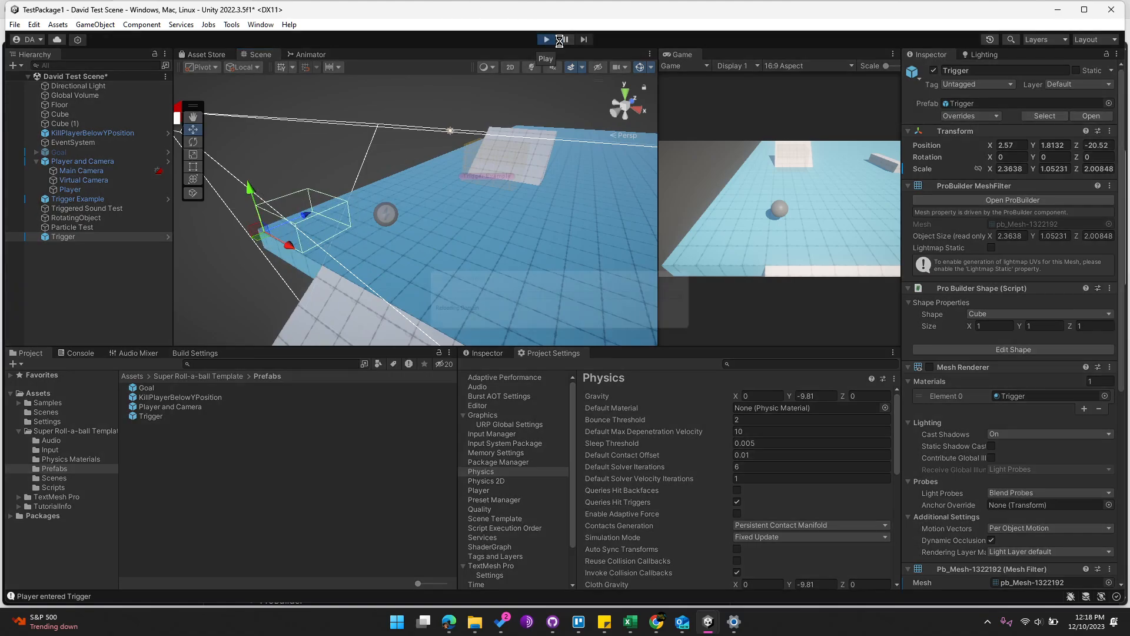